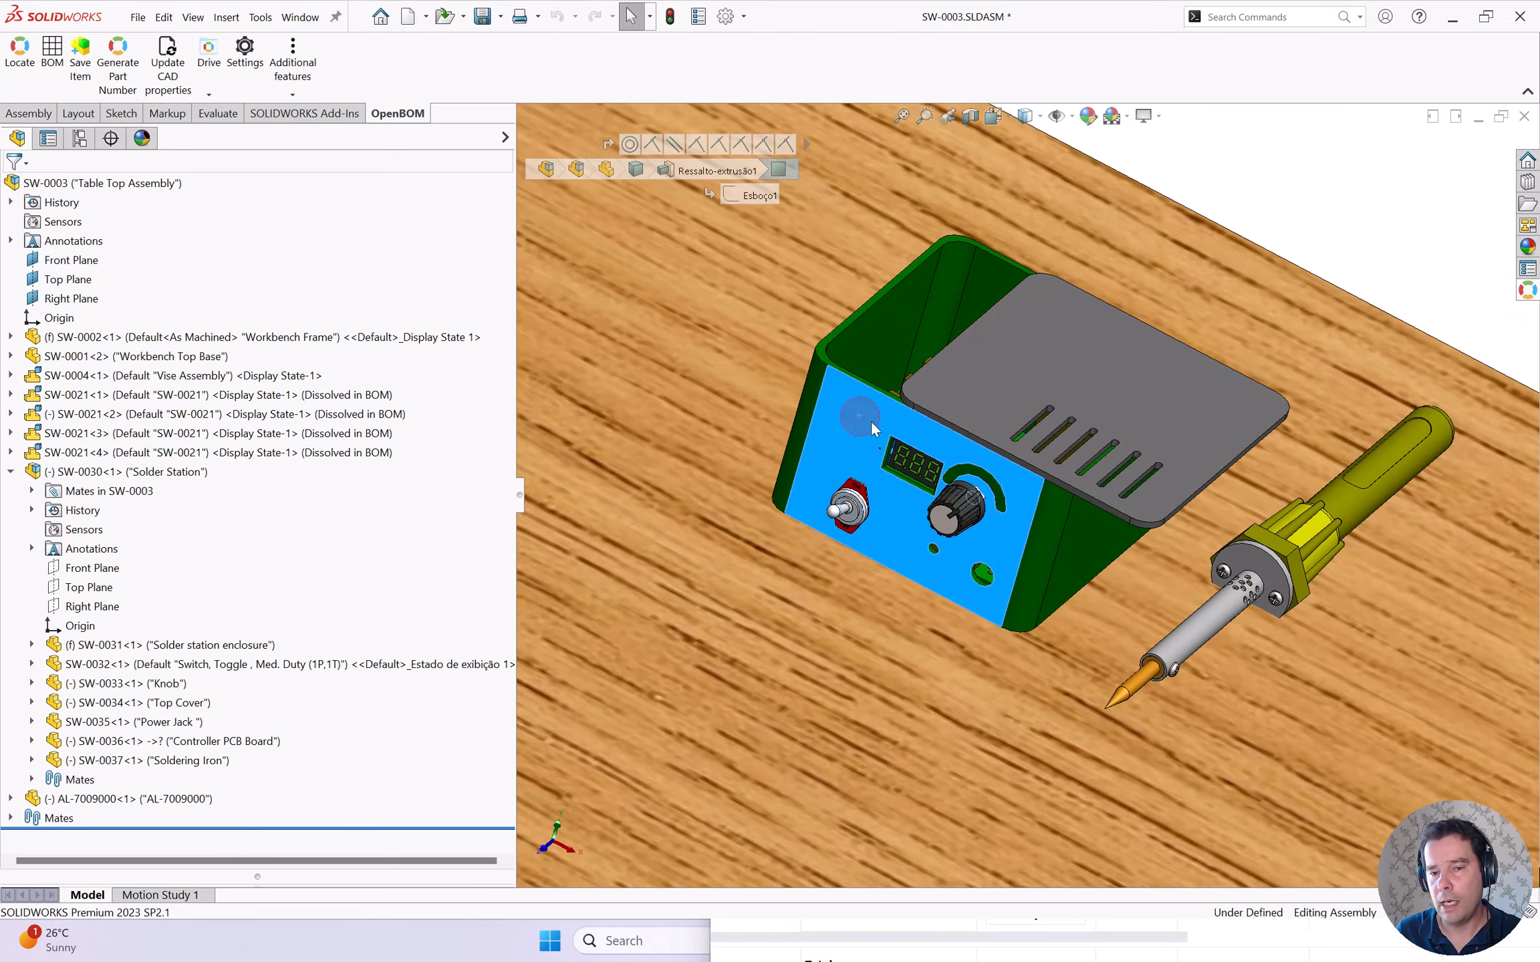
- Orbit the solder station assembly to inspect its top cover and the board inside
click(873, 421)
drag(860, 488, 924, 516)
scroll(905, 442, down, 1)
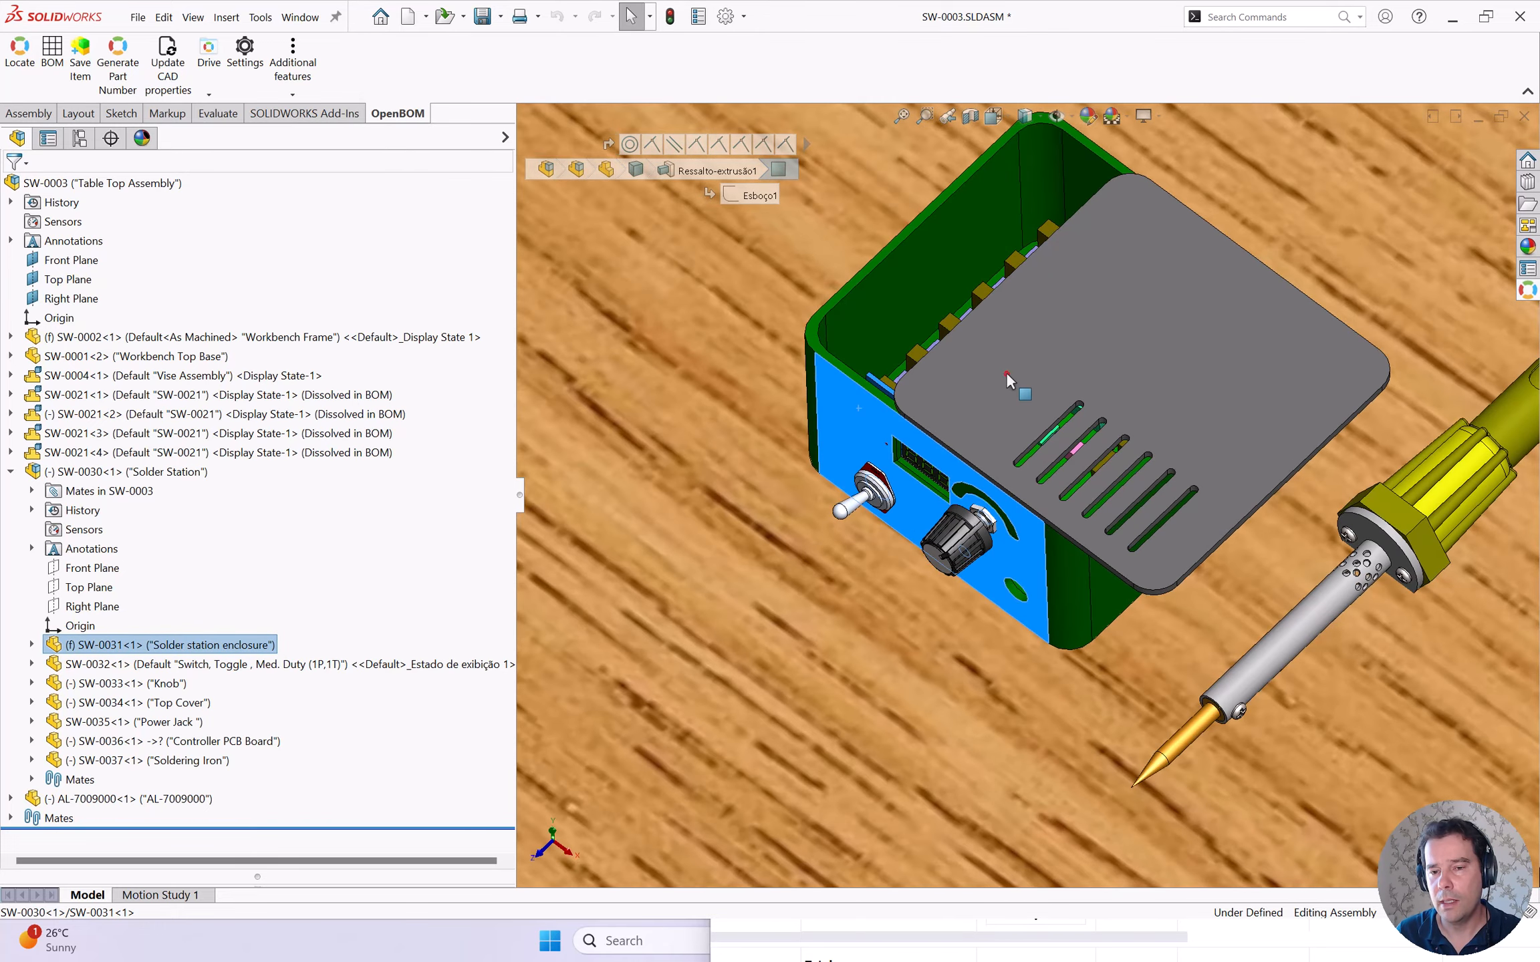
click(1010, 378)
mouse_move(998, 419)
mouse_down()
mouse_move(1052, 334)
mouse_move(1018, 356)
mouse_move(990, 421)
mouse_up()
scroll(979, 394, down, 6)
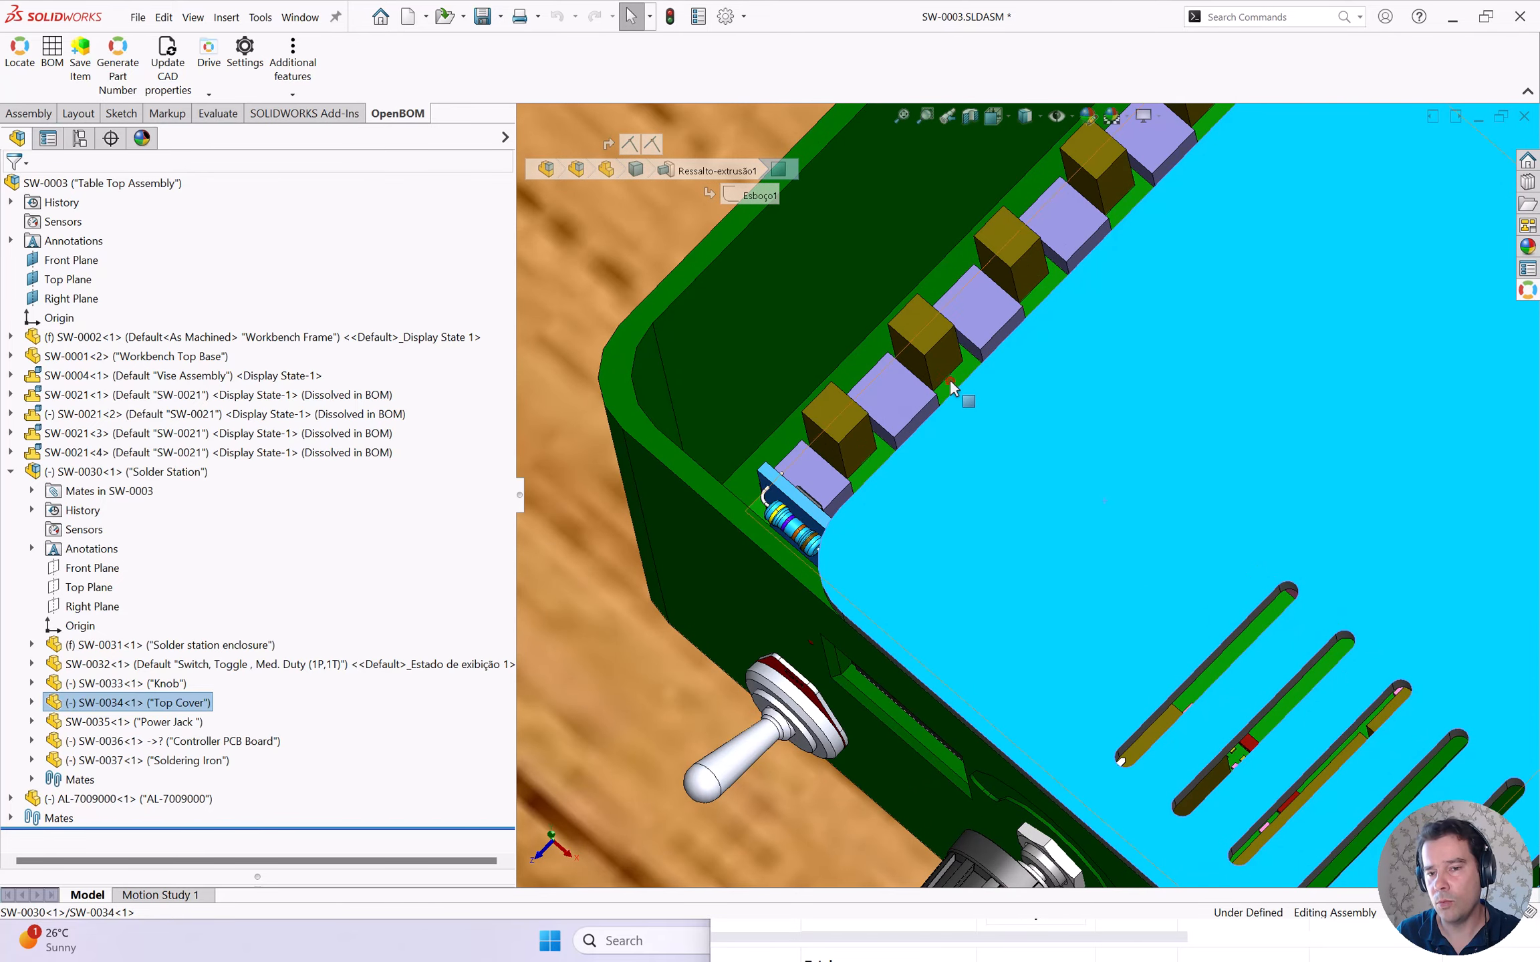
click(949, 381)
drag(950, 382, 966, 414)
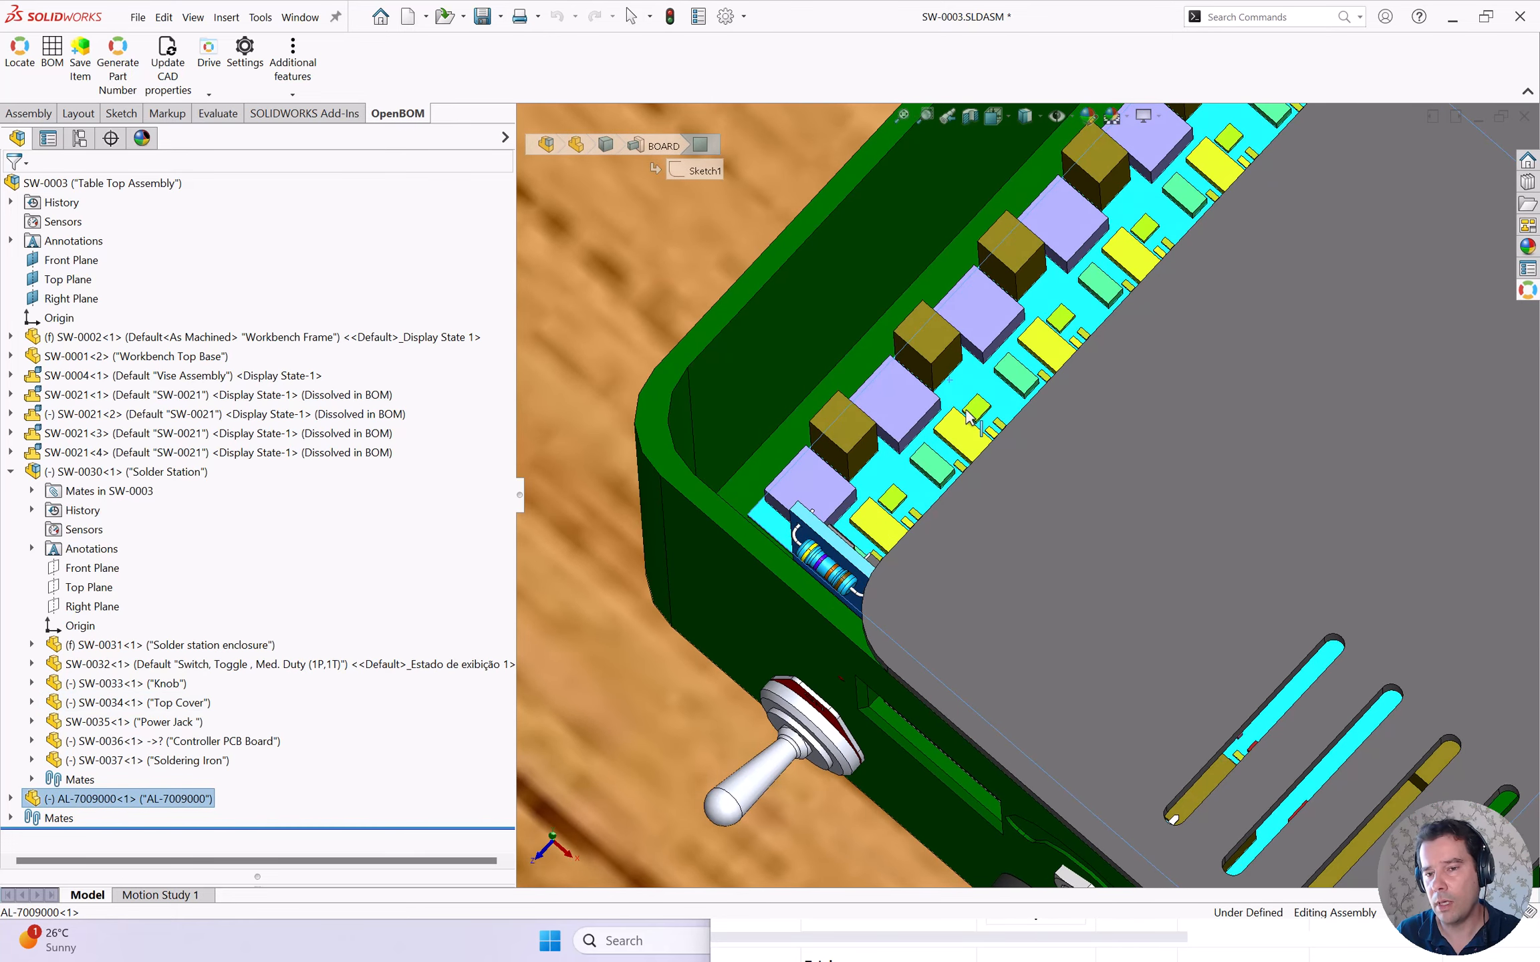
click(970, 381)
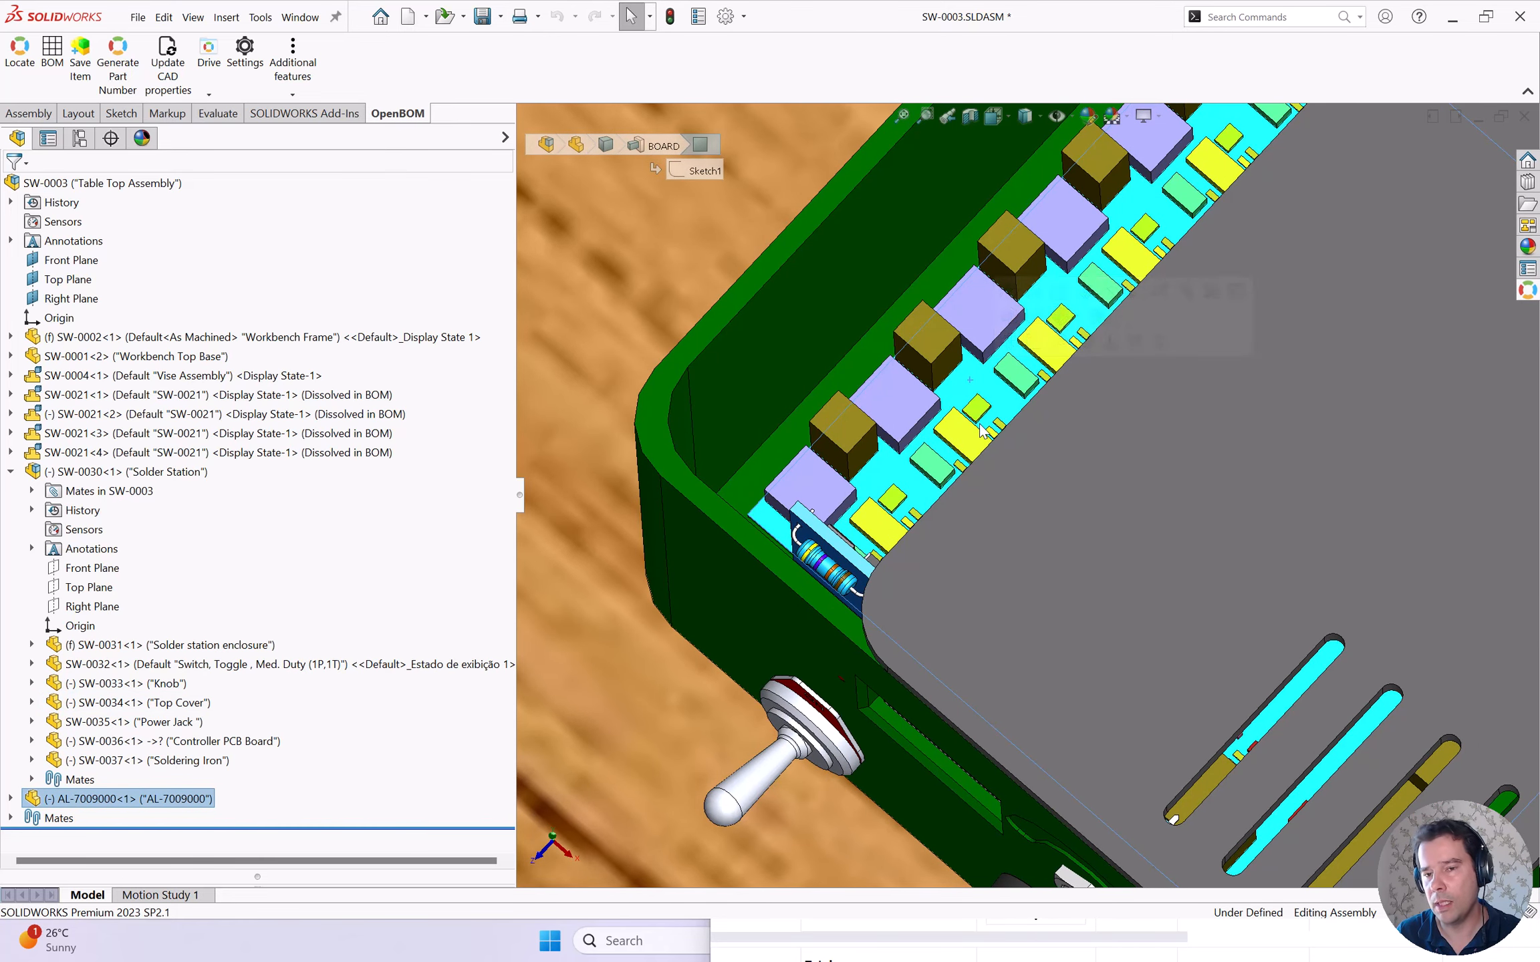
mouse_move(978, 442)
mouse_down()
mouse_move(949, 415)
mouse_move(979, 436)
mouse_move(969, 428)
mouse_up()
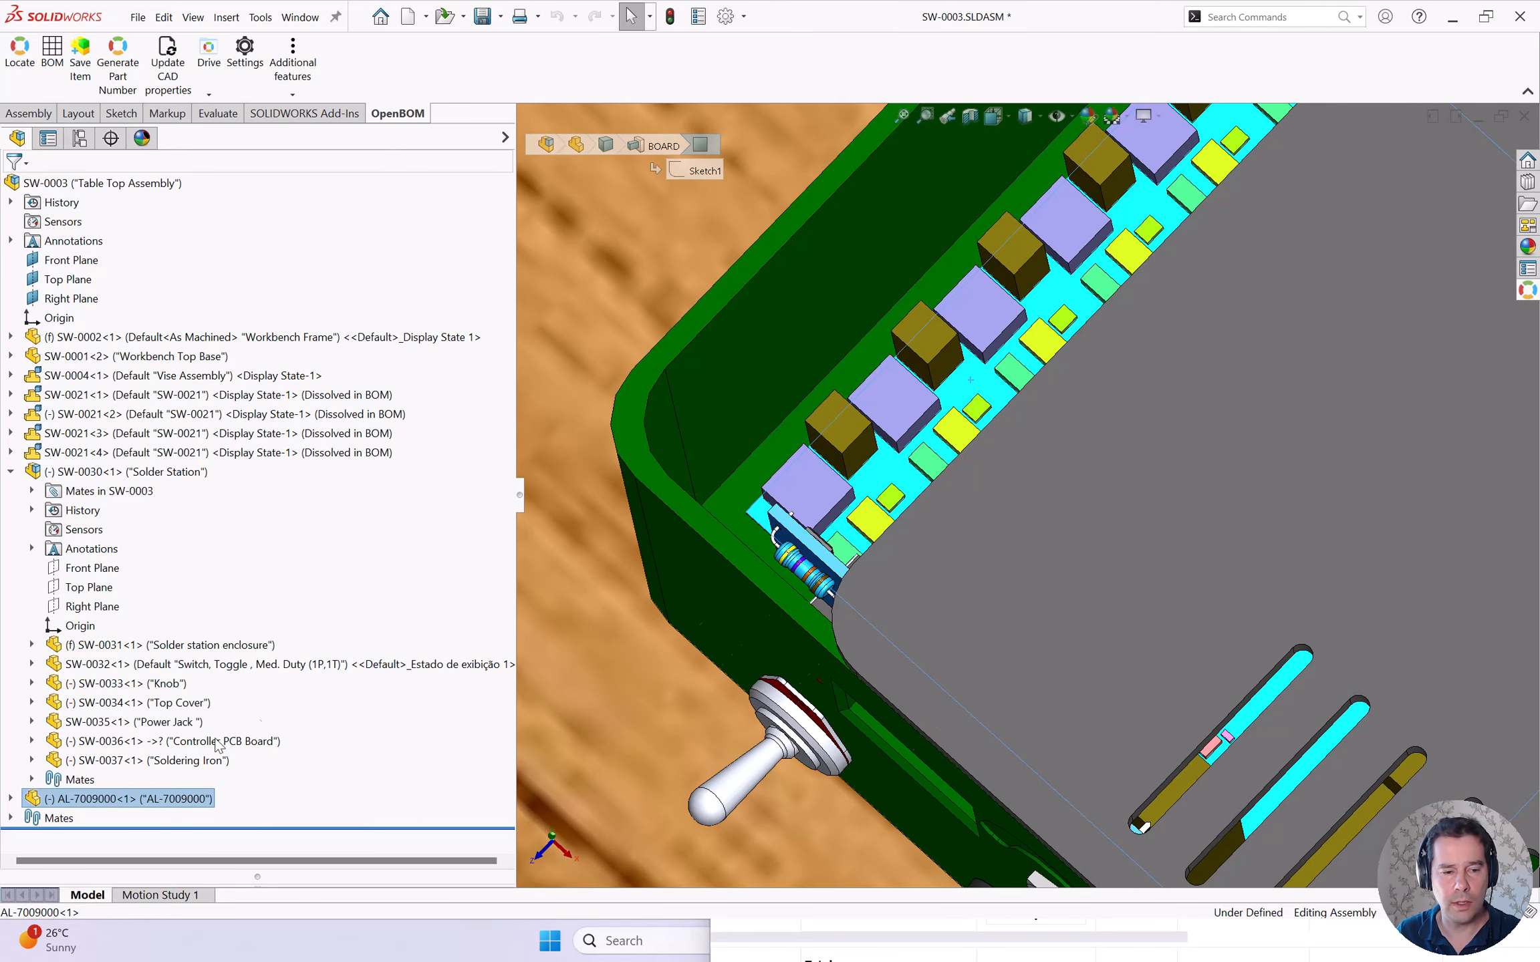
- Select the AL-7009000 controller board component and tilt the view onto it
click(113, 802)
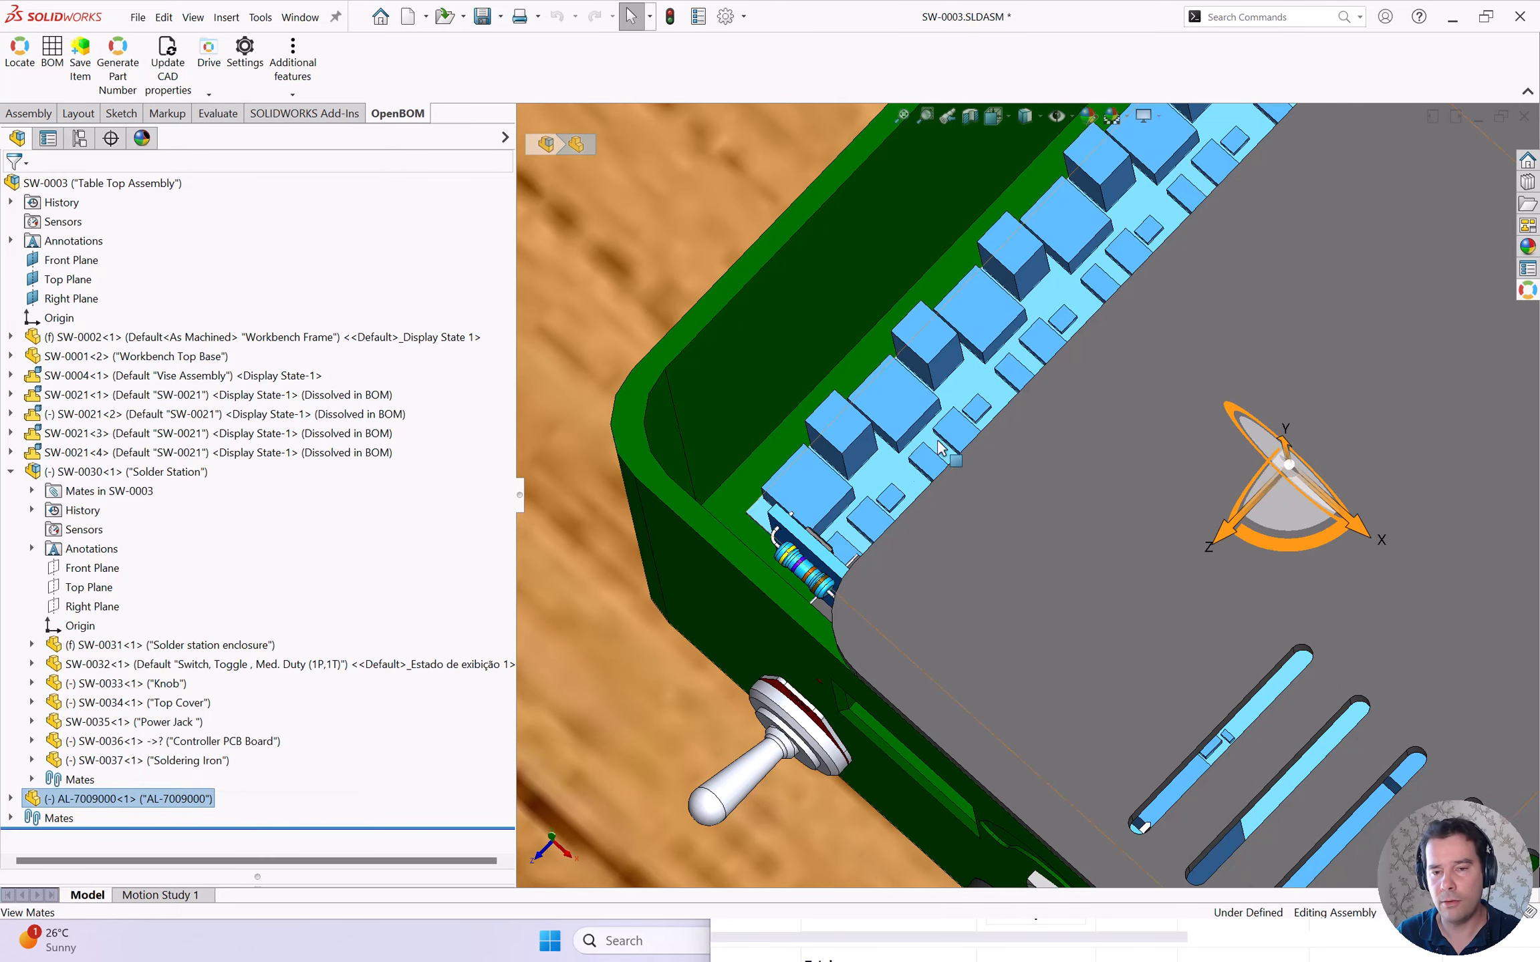
click(889, 479)
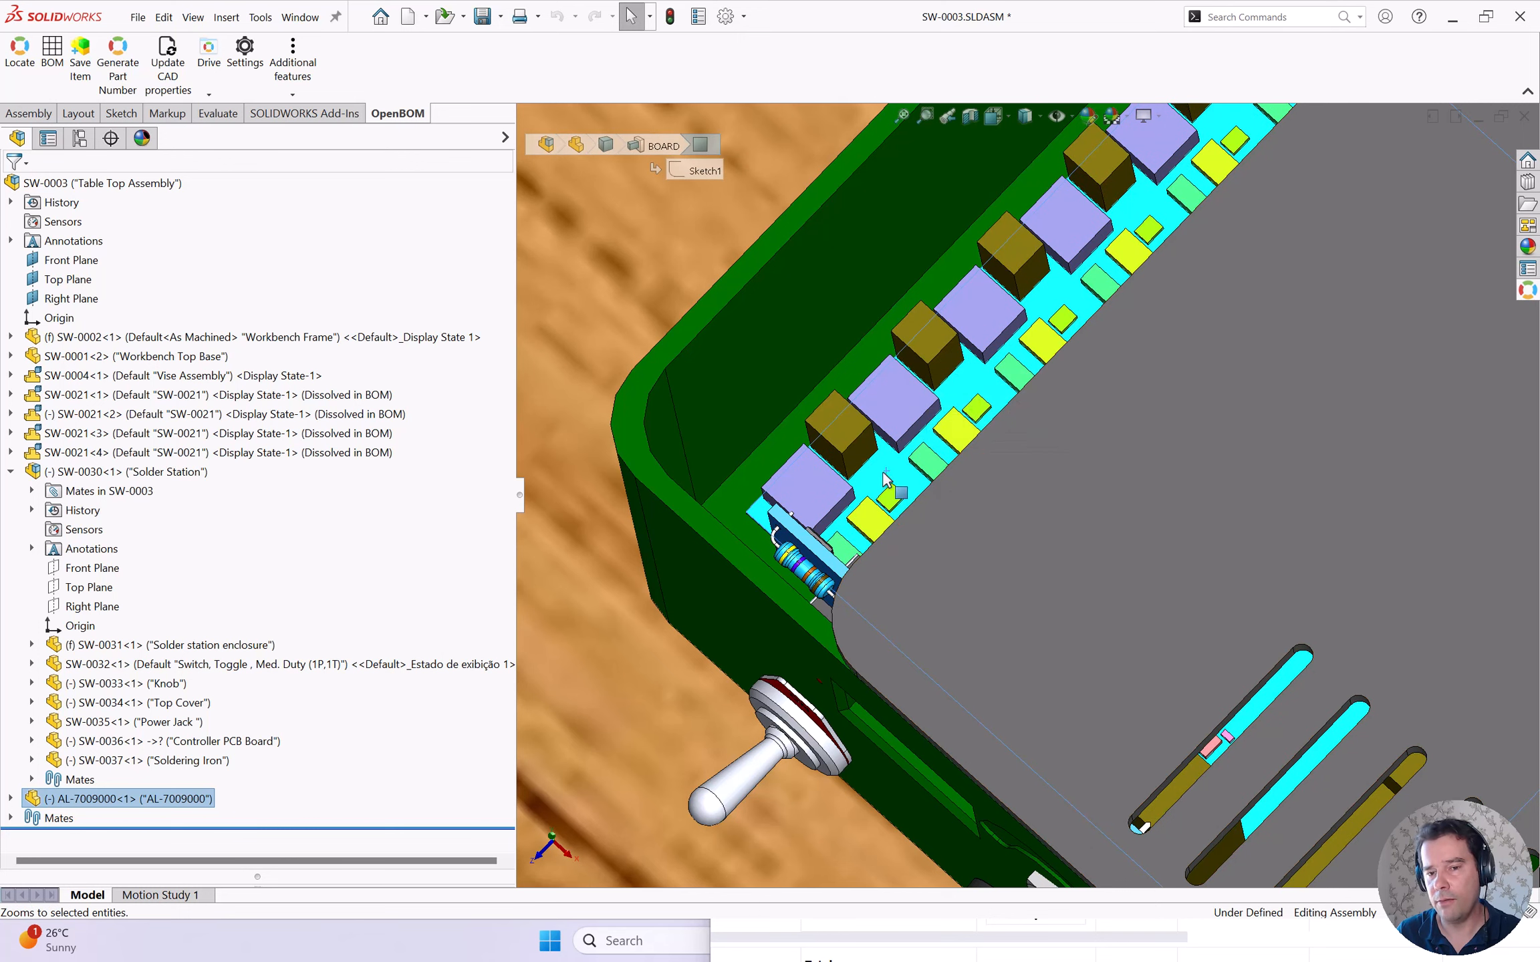
drag(884, 475, 886, 458)
scroll(888, 466, up, 1)
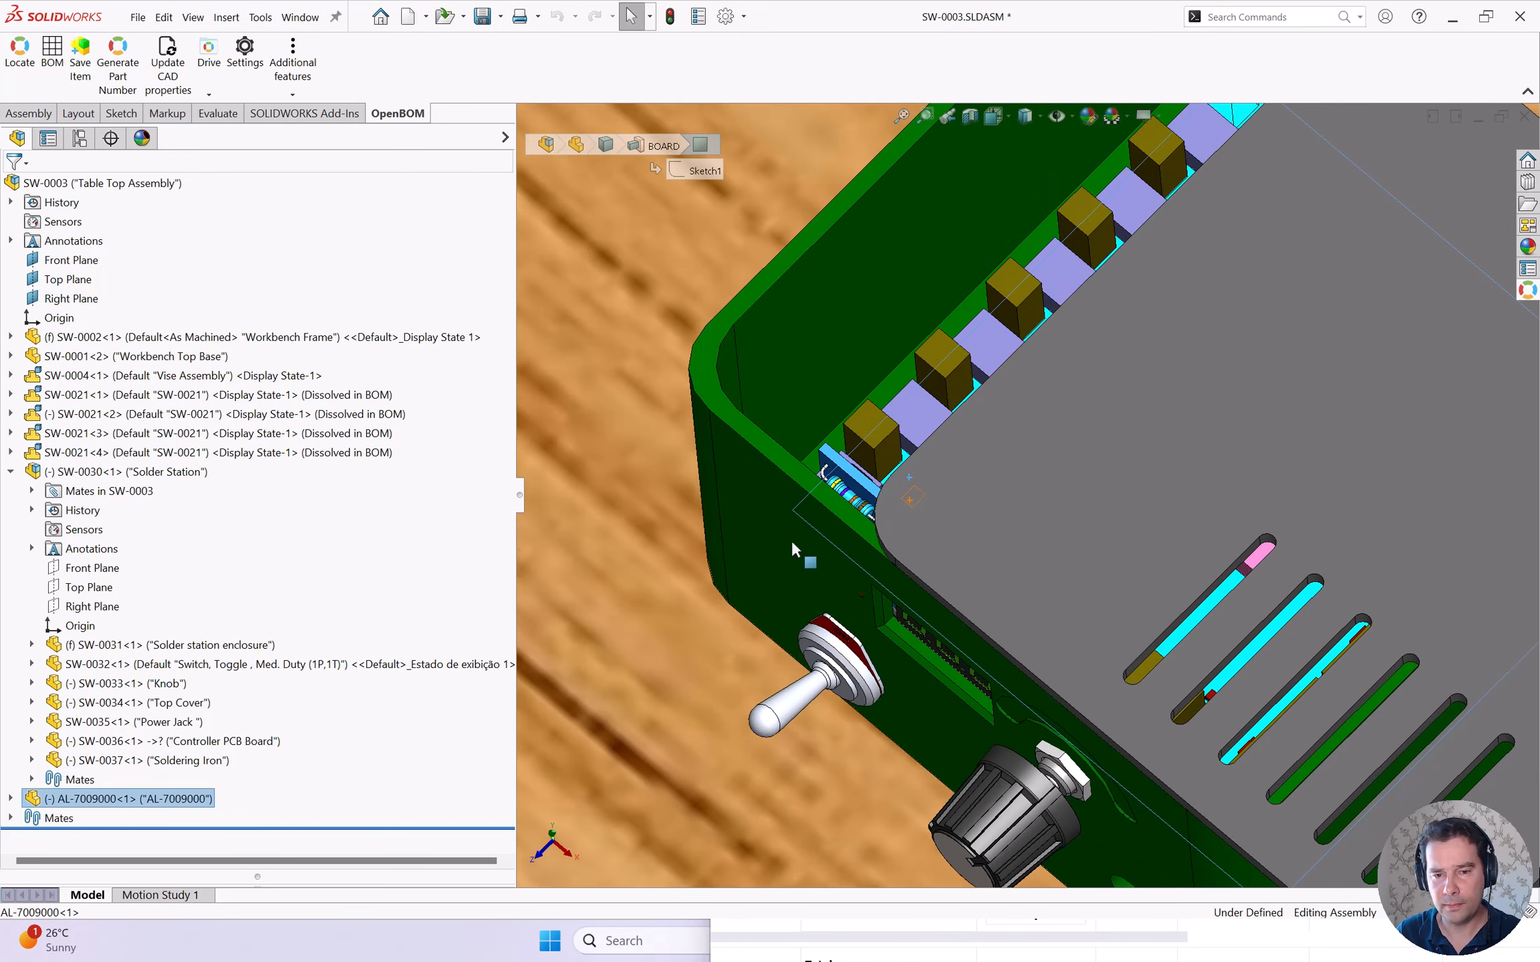
- Open enclosure part SW-0031 from its front face and orbit to its printed image face
click(758, 540)
click(798, 451)
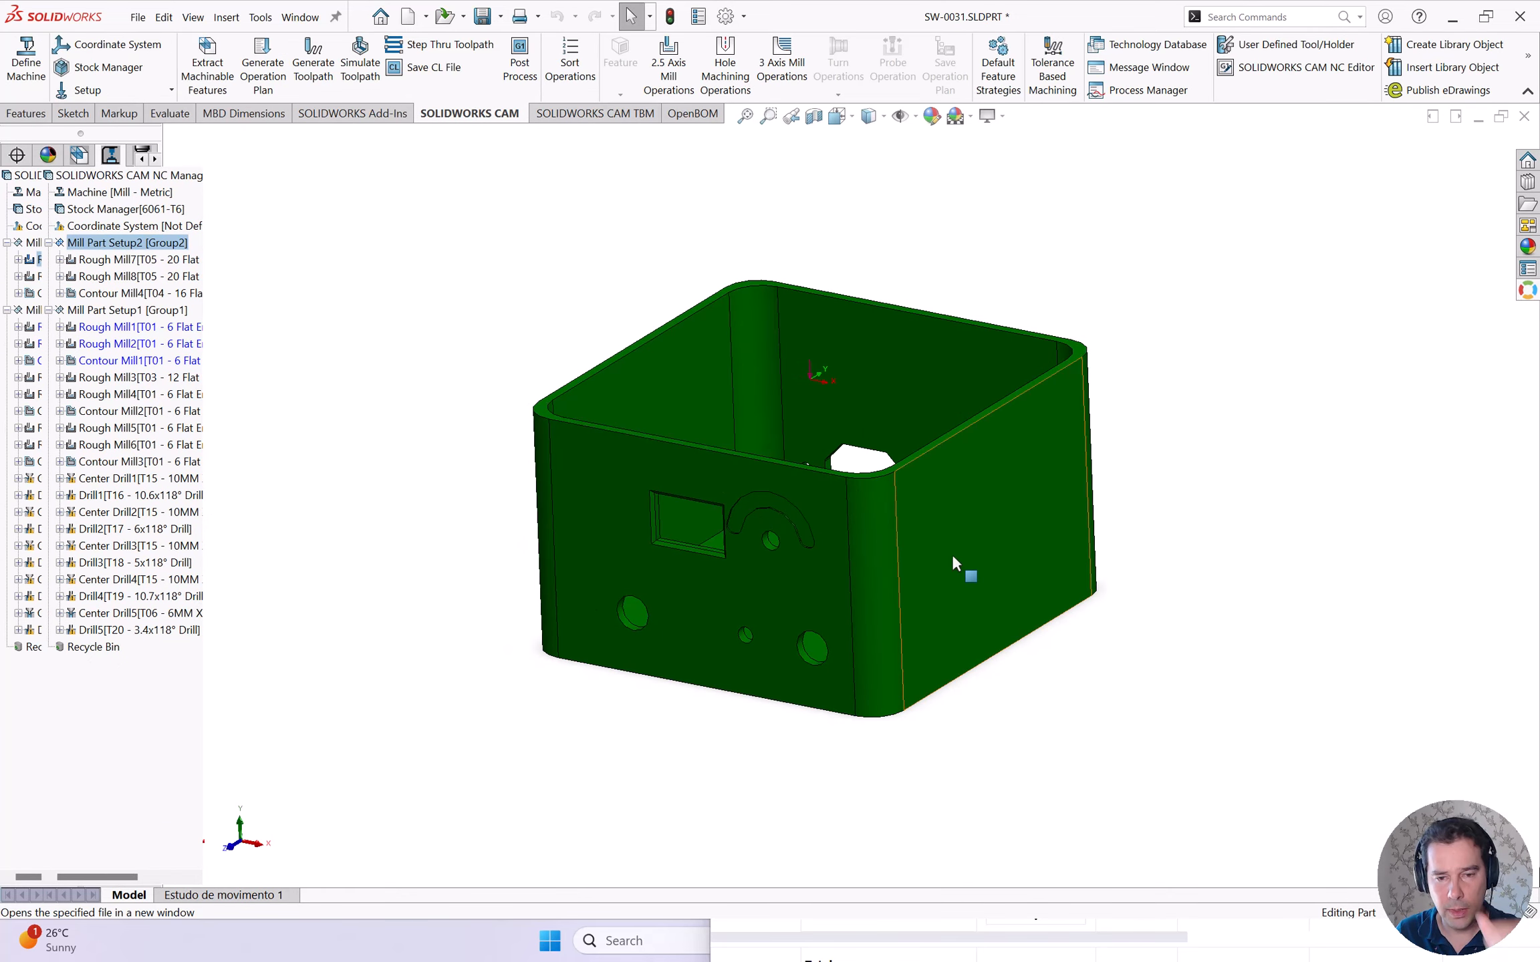
middle_click(673, 579)
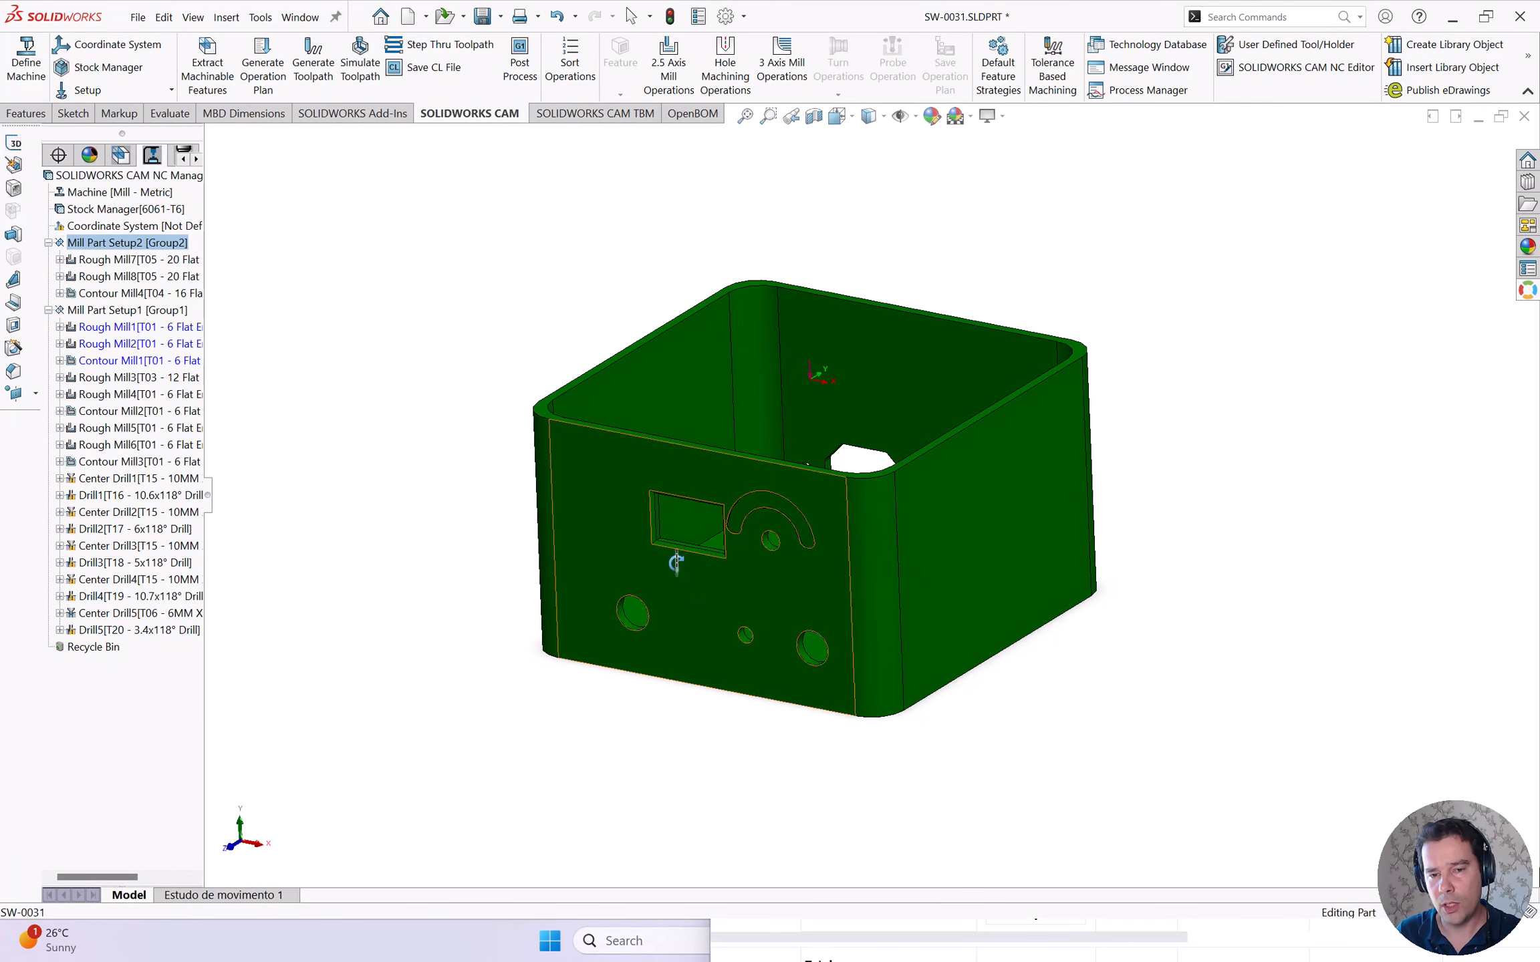
middle_click(1098, 689)
drag(688, 607, 910, 585)
scroll(910, 572, down, 8)
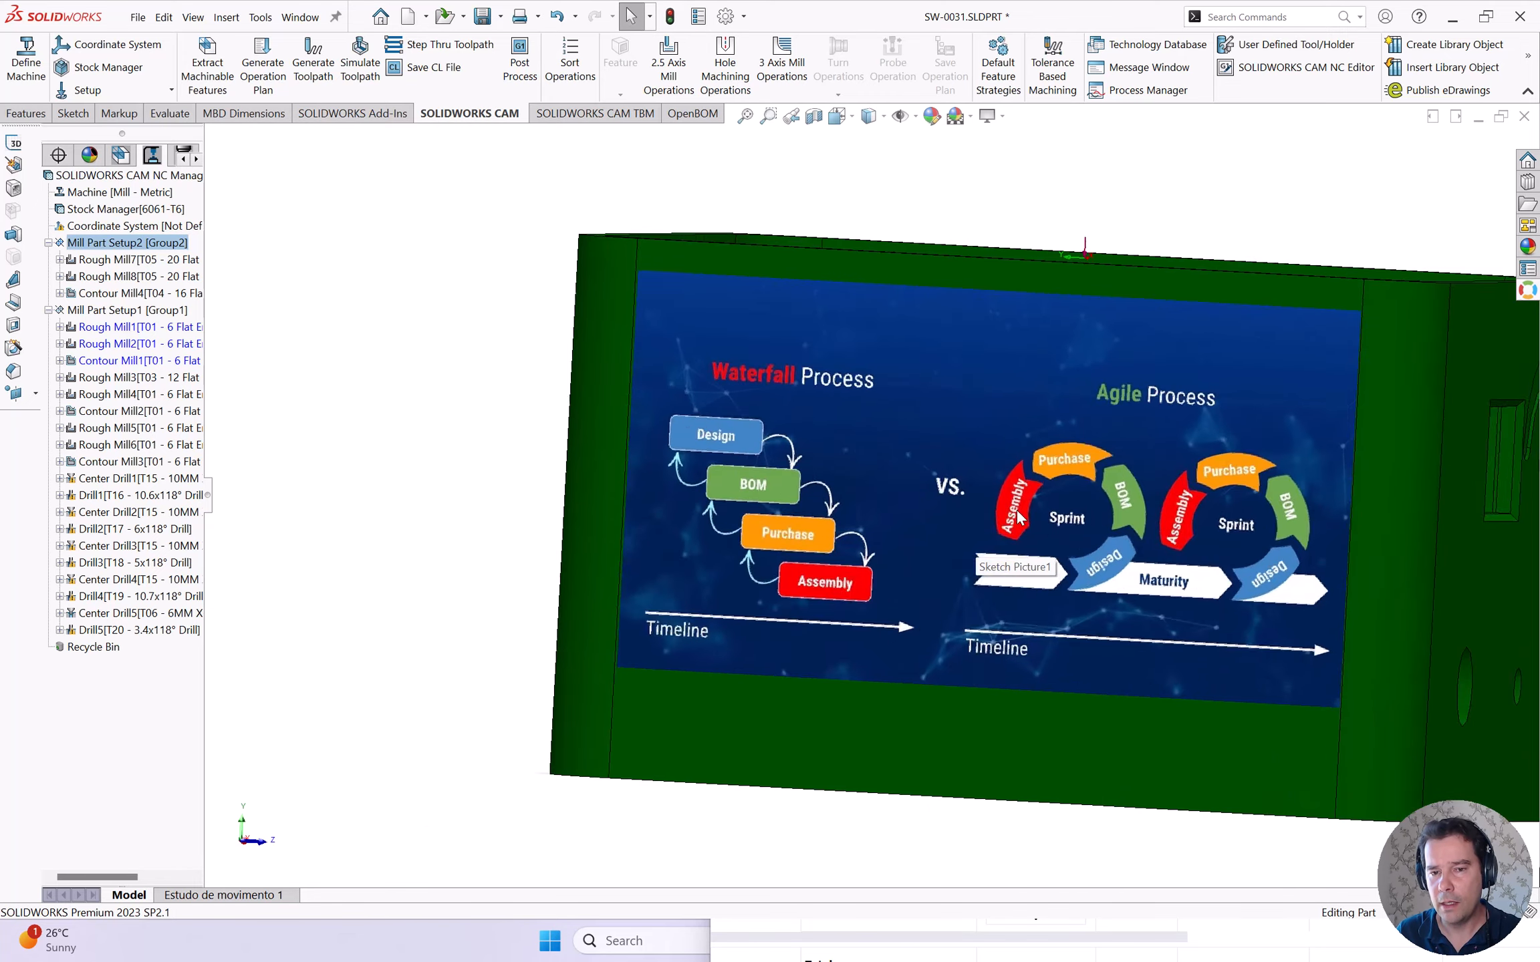
drag(987, 548, 982, 572)
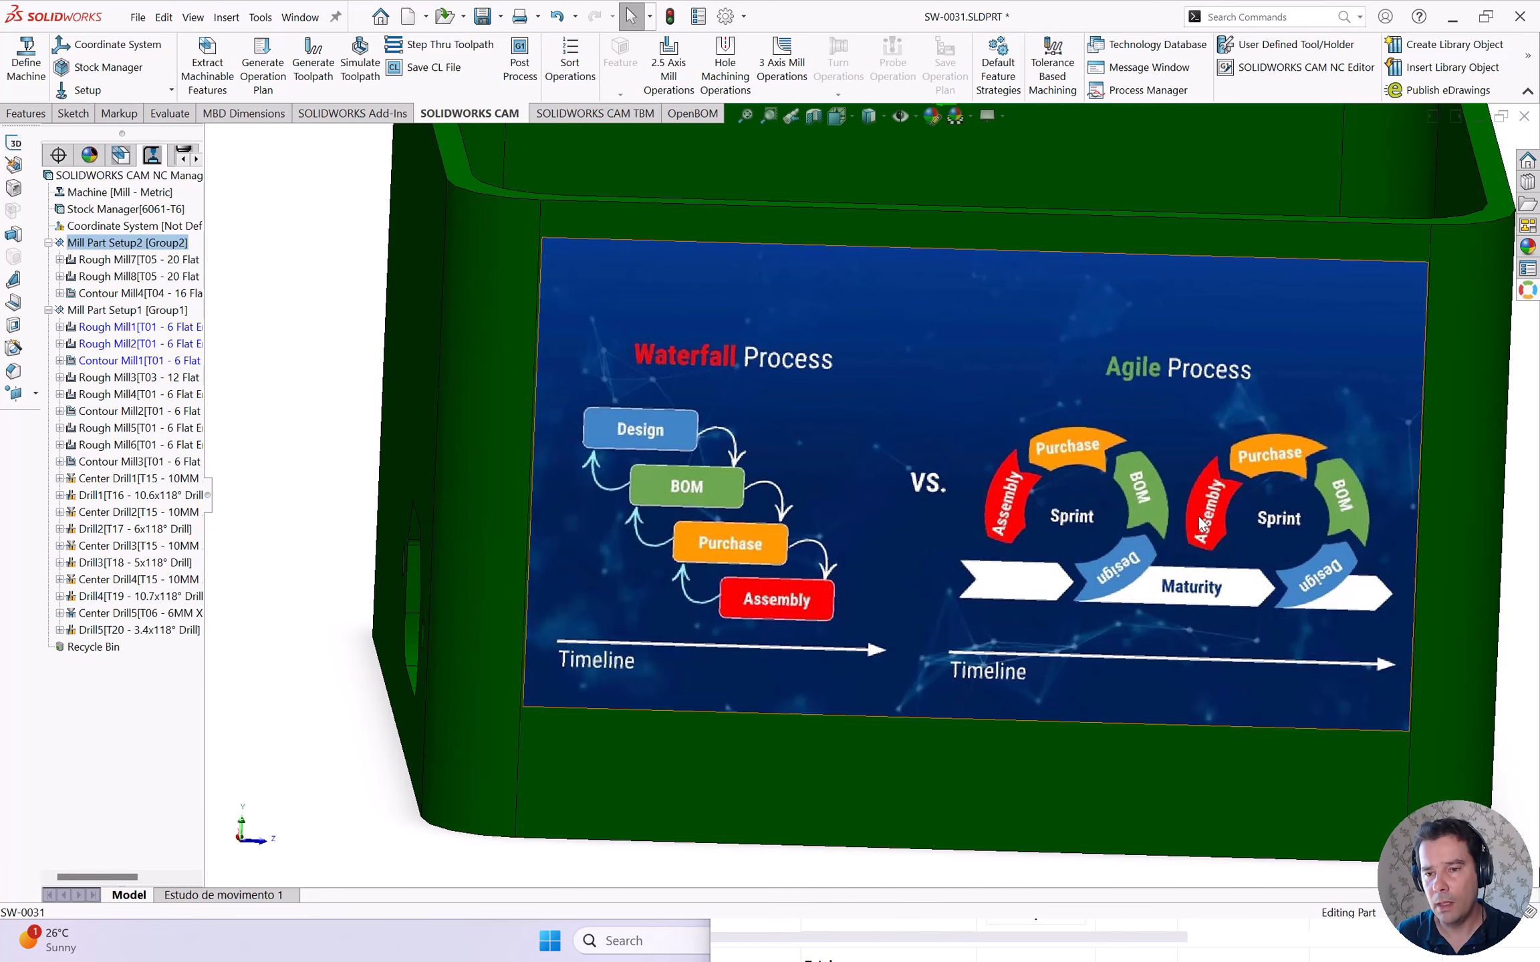
- Zoom and rotate the enclosure to reveal its right side
scroll(1200, 524, down, 2)
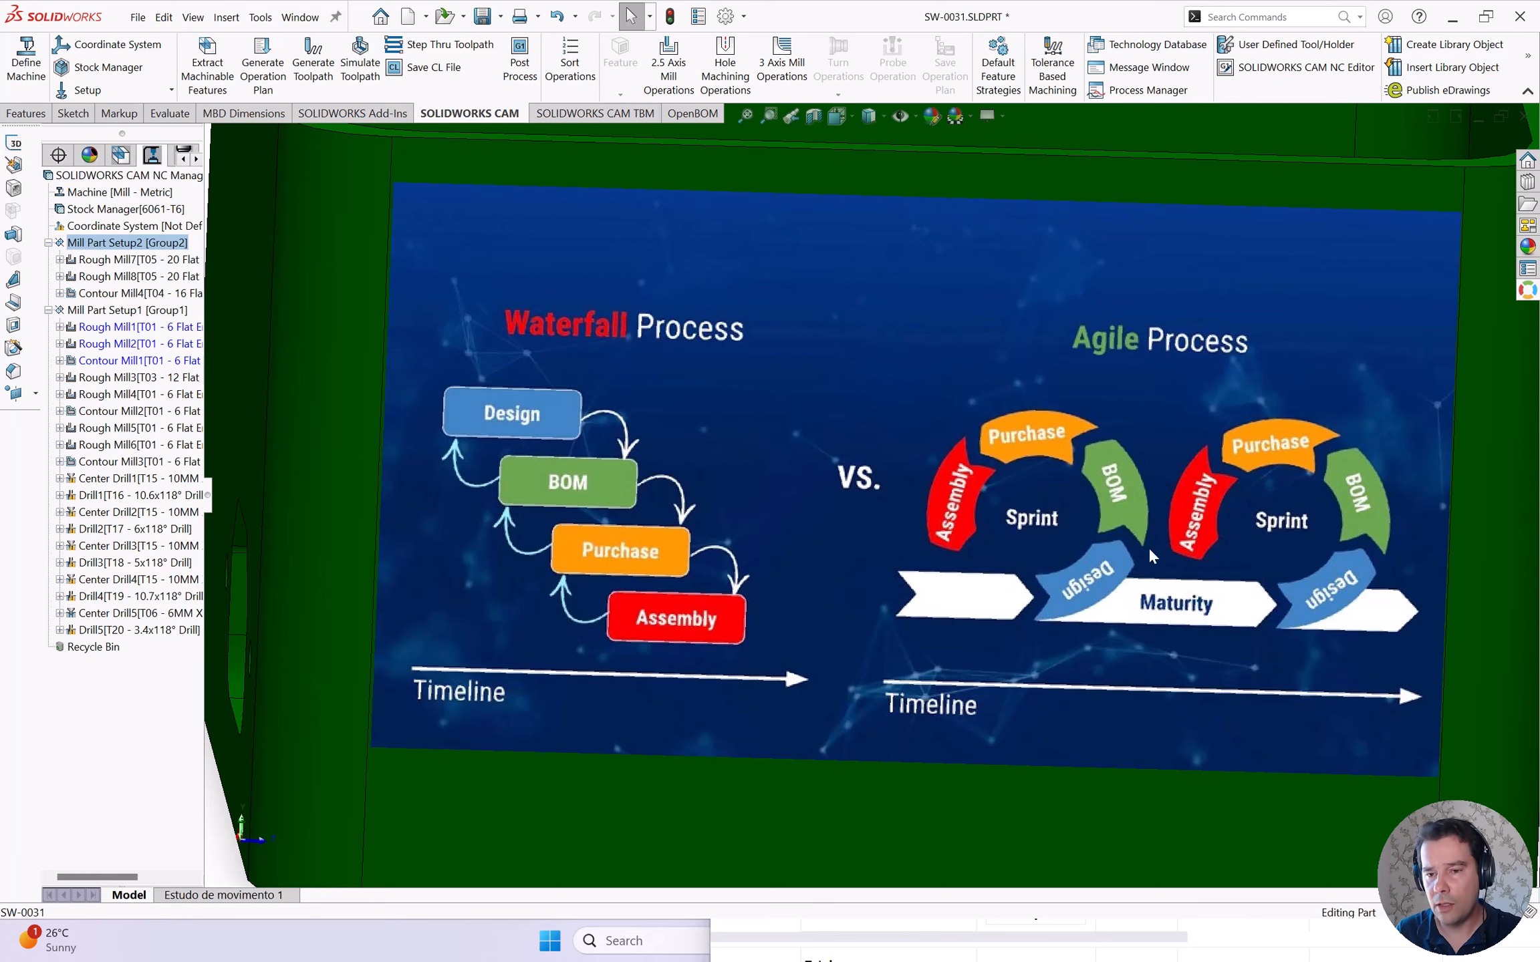
scroll(1188, 561, up, 3)
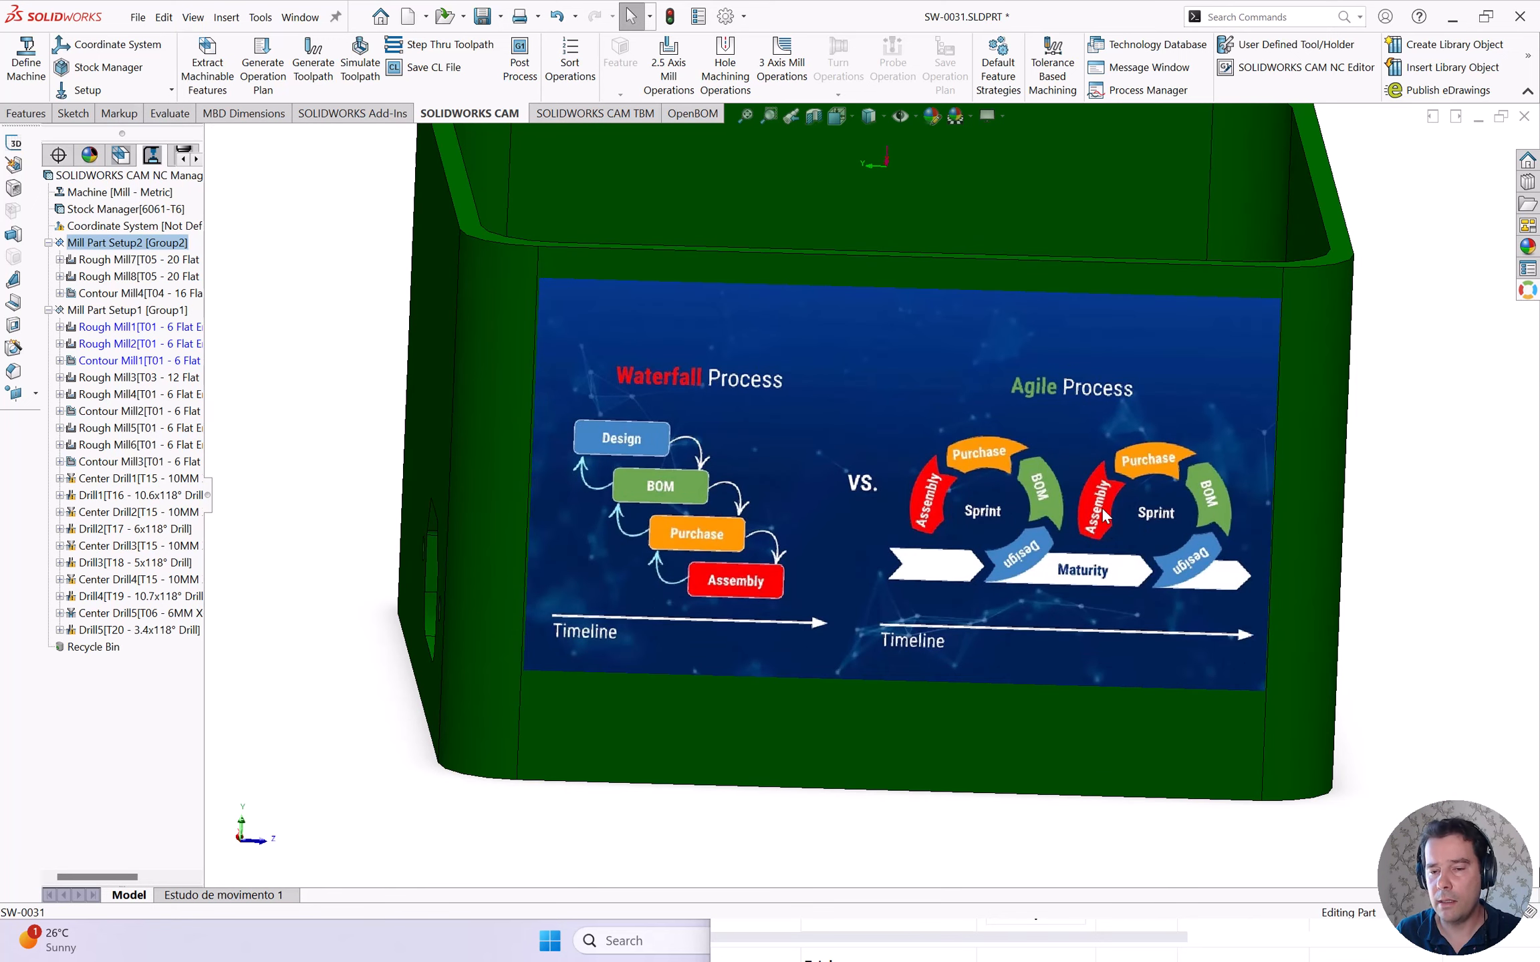
scroll(1102, 510, up, 1)
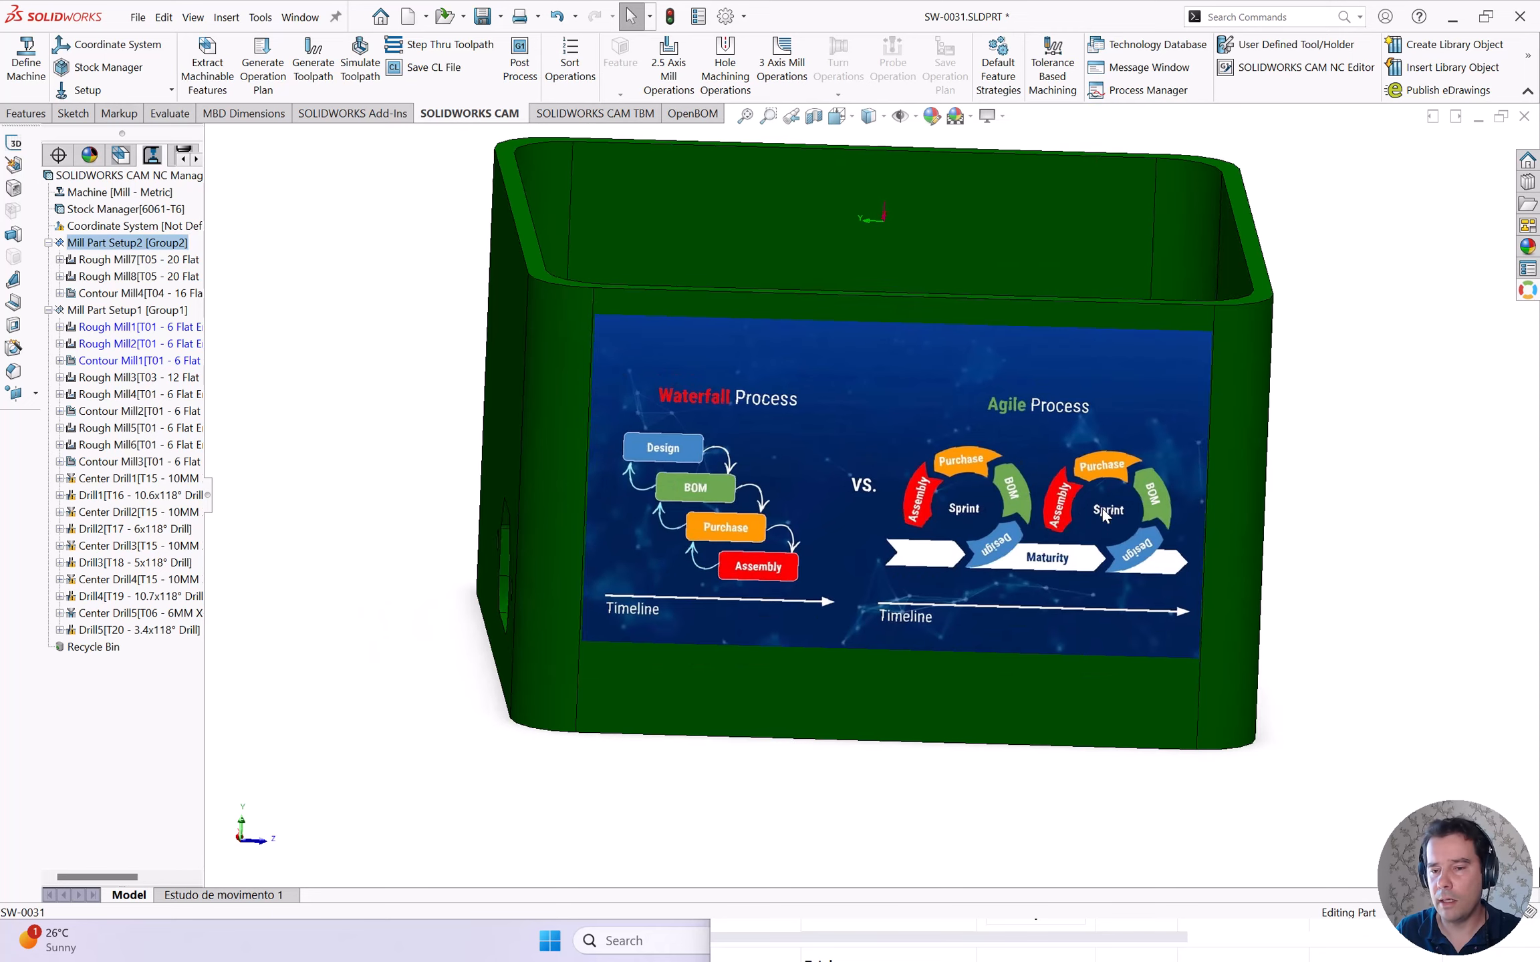
mouse_move(1103, 508)
mouse_down()
mouse_move(1041, 499)
mouse_move(1076, 515)
mouse_up()
scroll(1199, 536, up, 4)
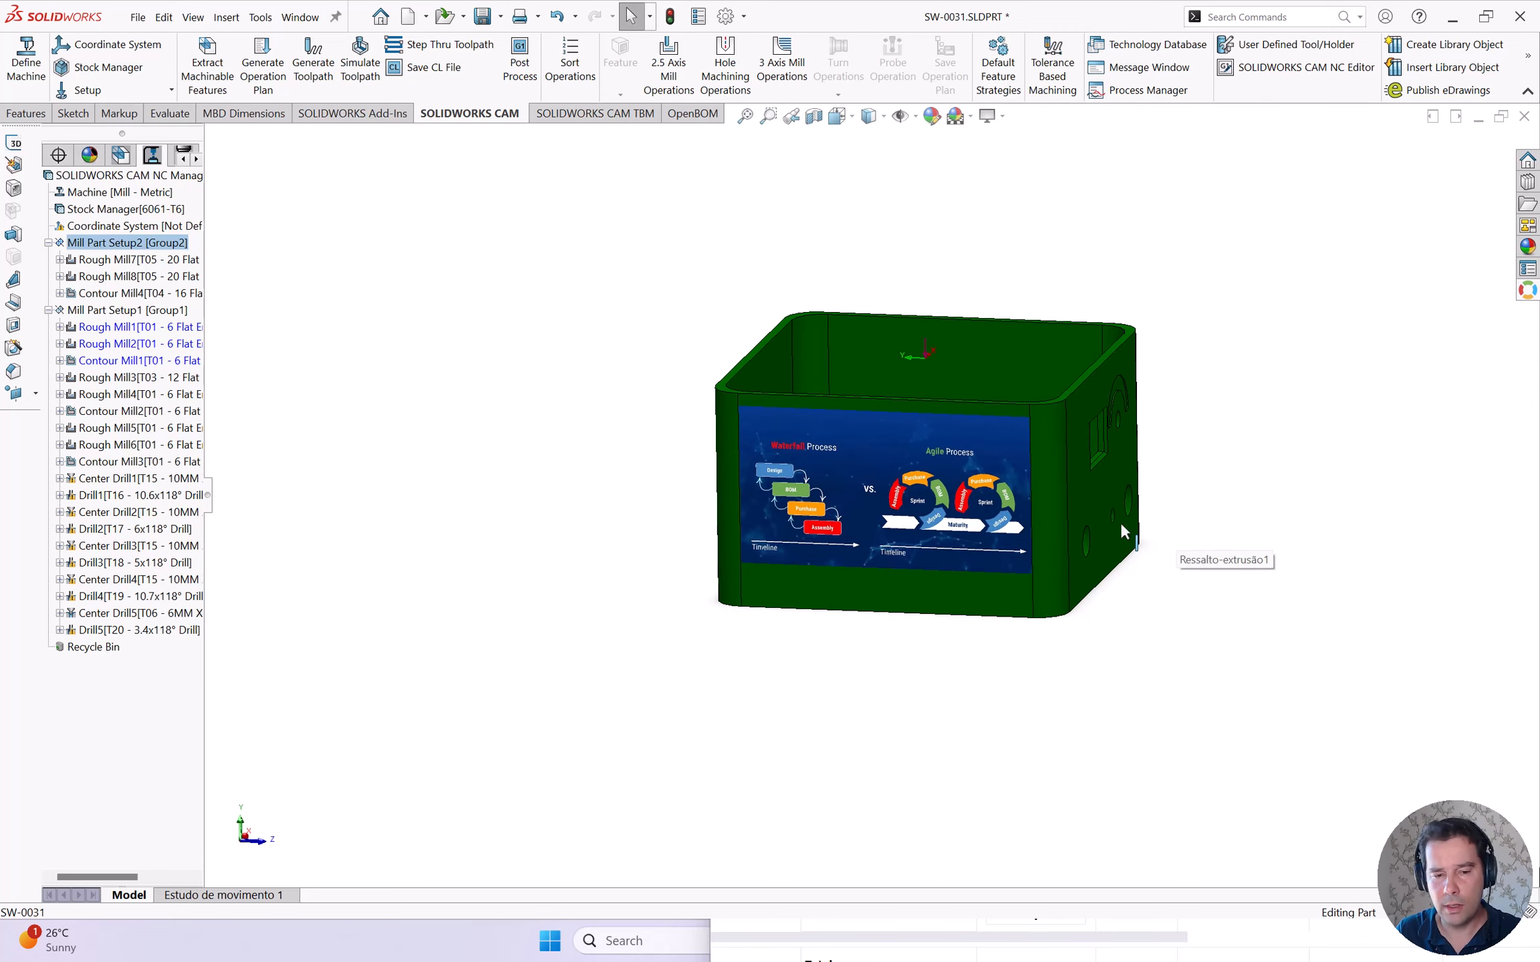
scroll(1185, 559, down, 2)
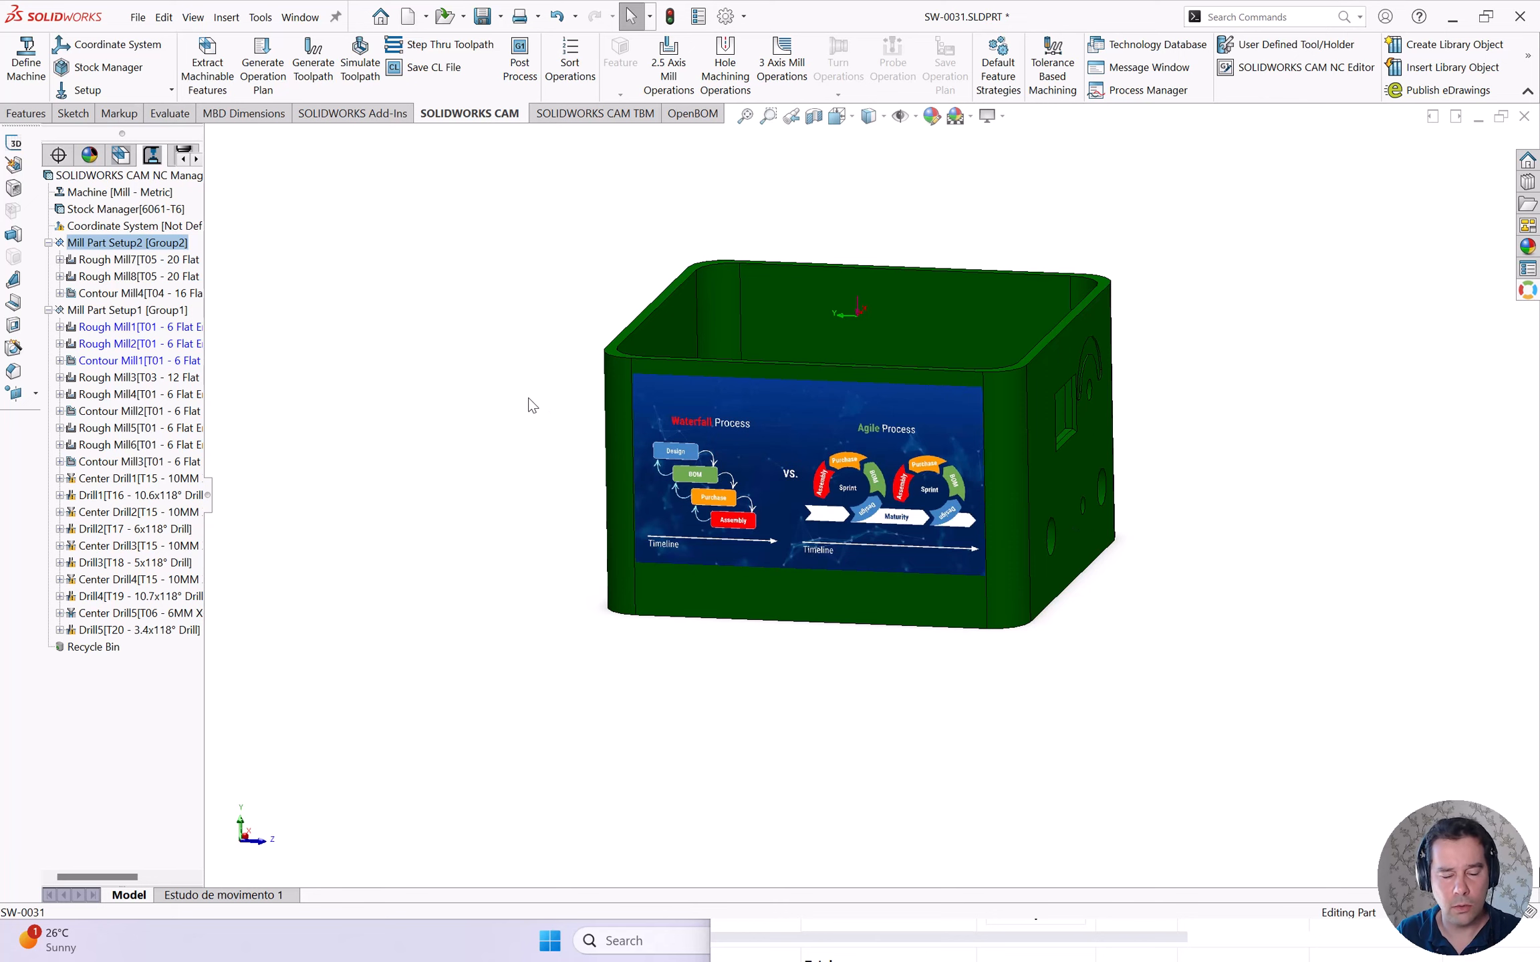
- Rotate the enclosure, run Simulate Toolpath, and restore down SOLIDWORKS to show the OpenBOM catalog
drag(647, 496, 1194, 442)
scroll(1143, 421, down, 5)
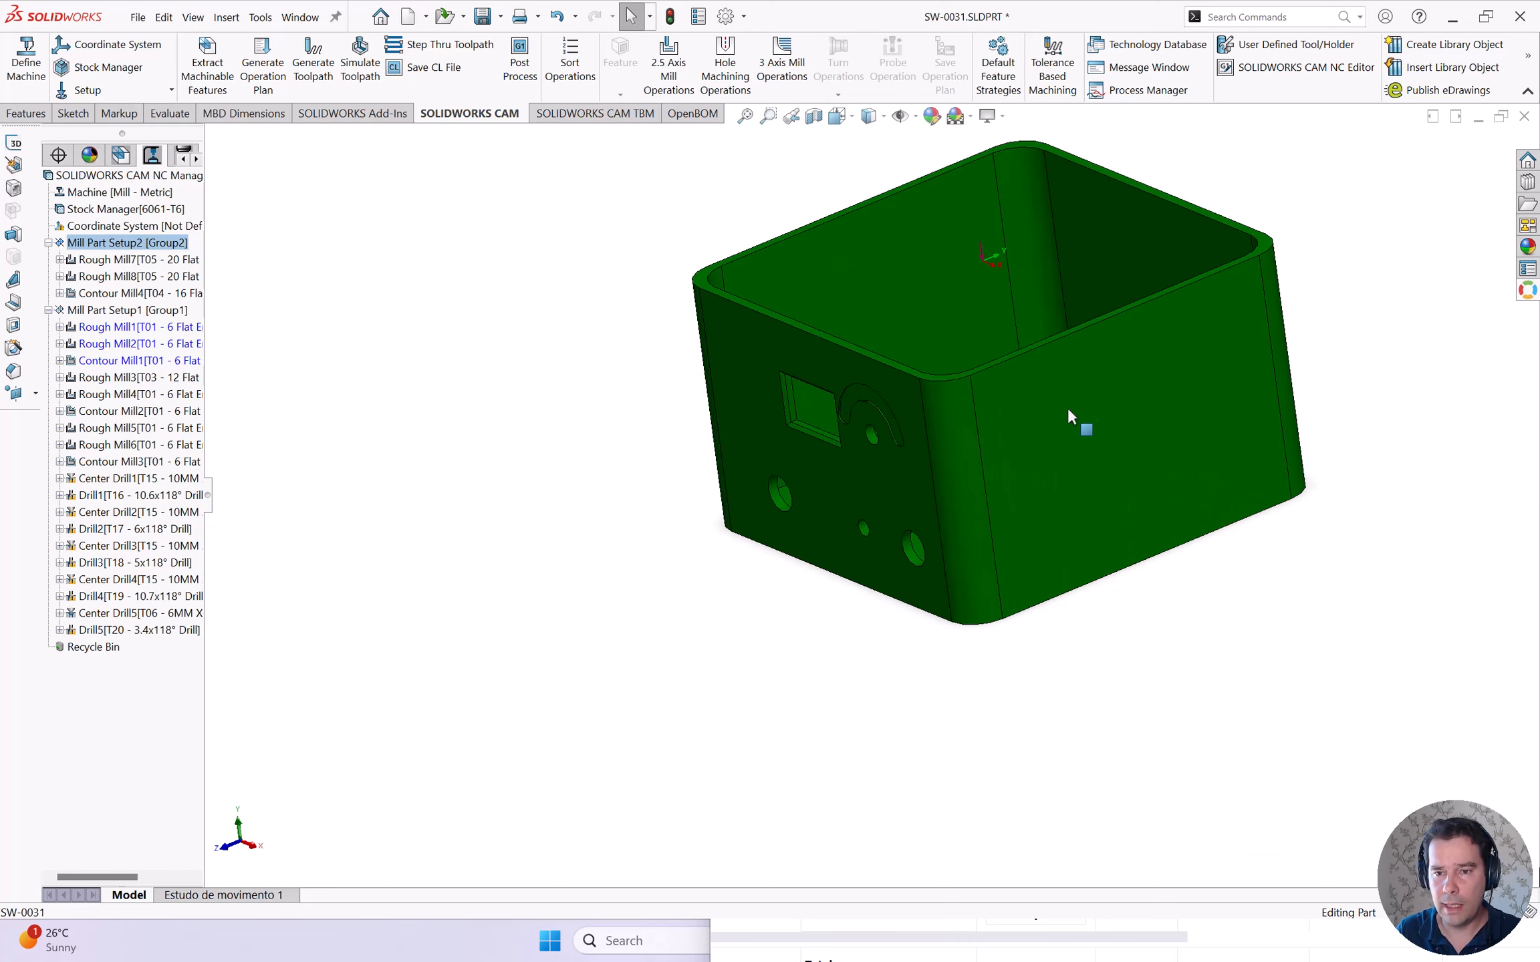
scroll(1031, 428, up, 3)
drag(1031, 429, 1022, 476)
scroll(947, 403, up, 1)
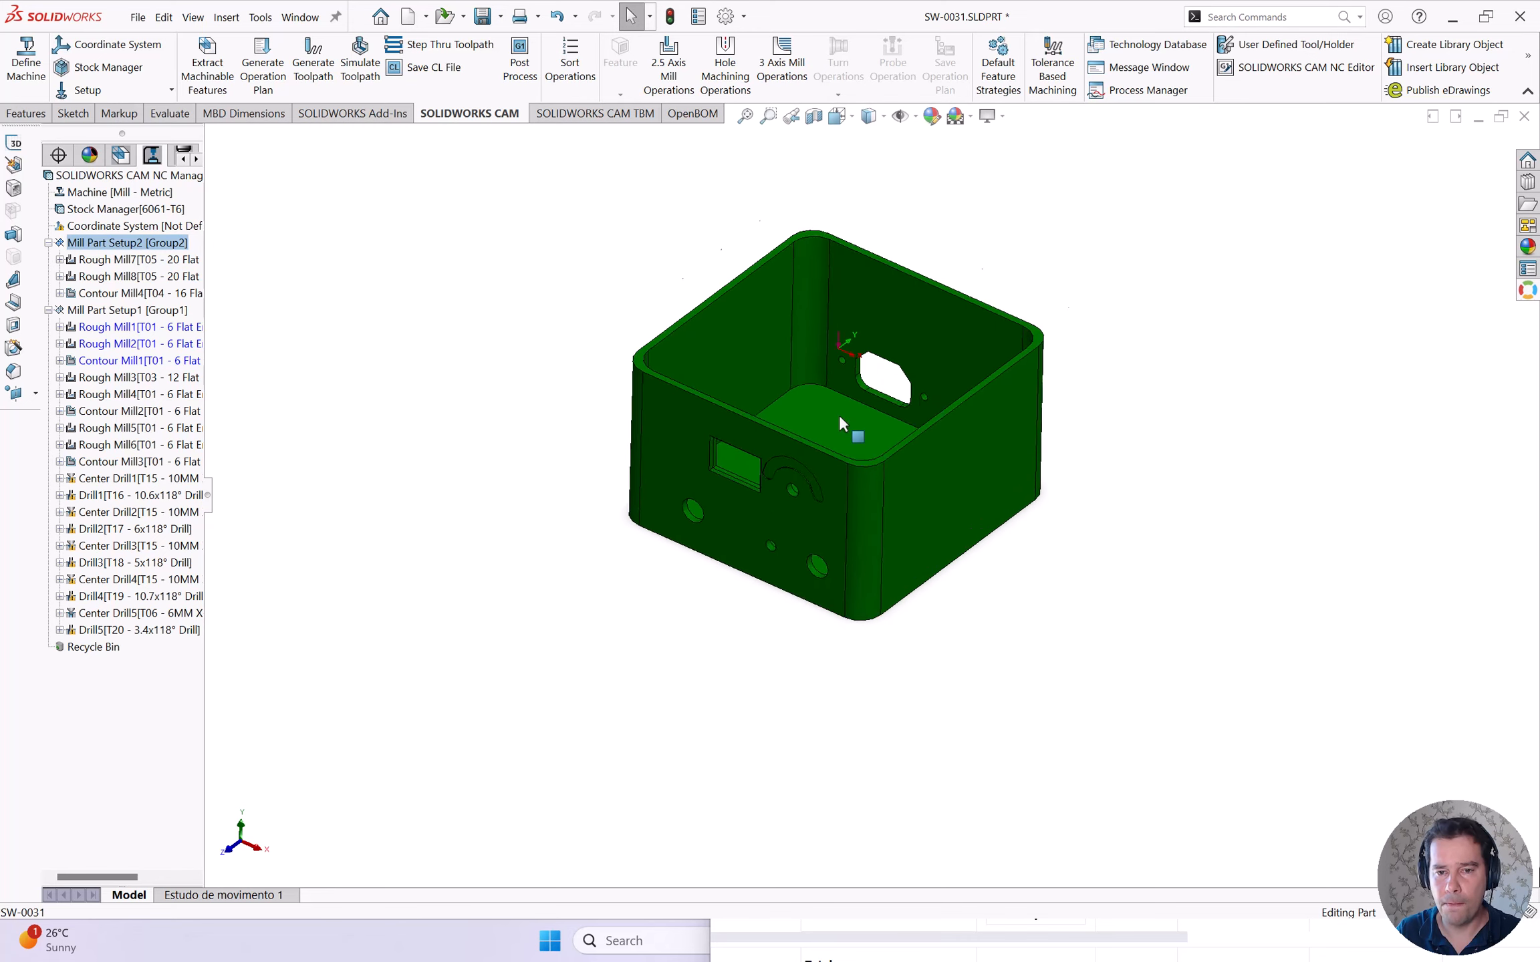
scroll(810, 404, down, 3)
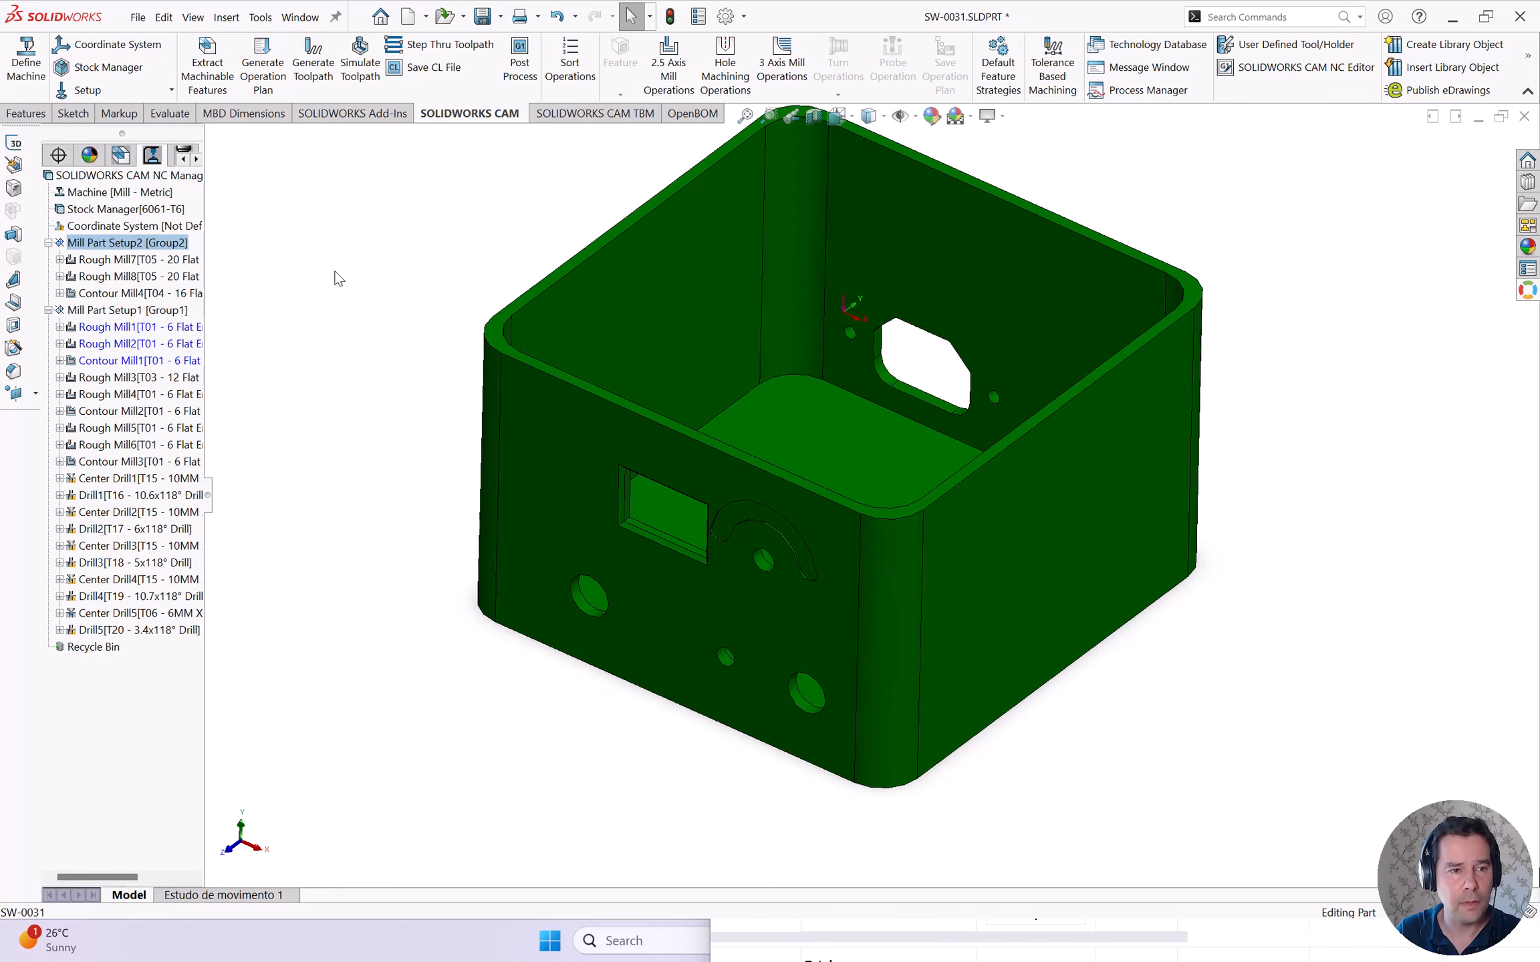
click(359, 74)
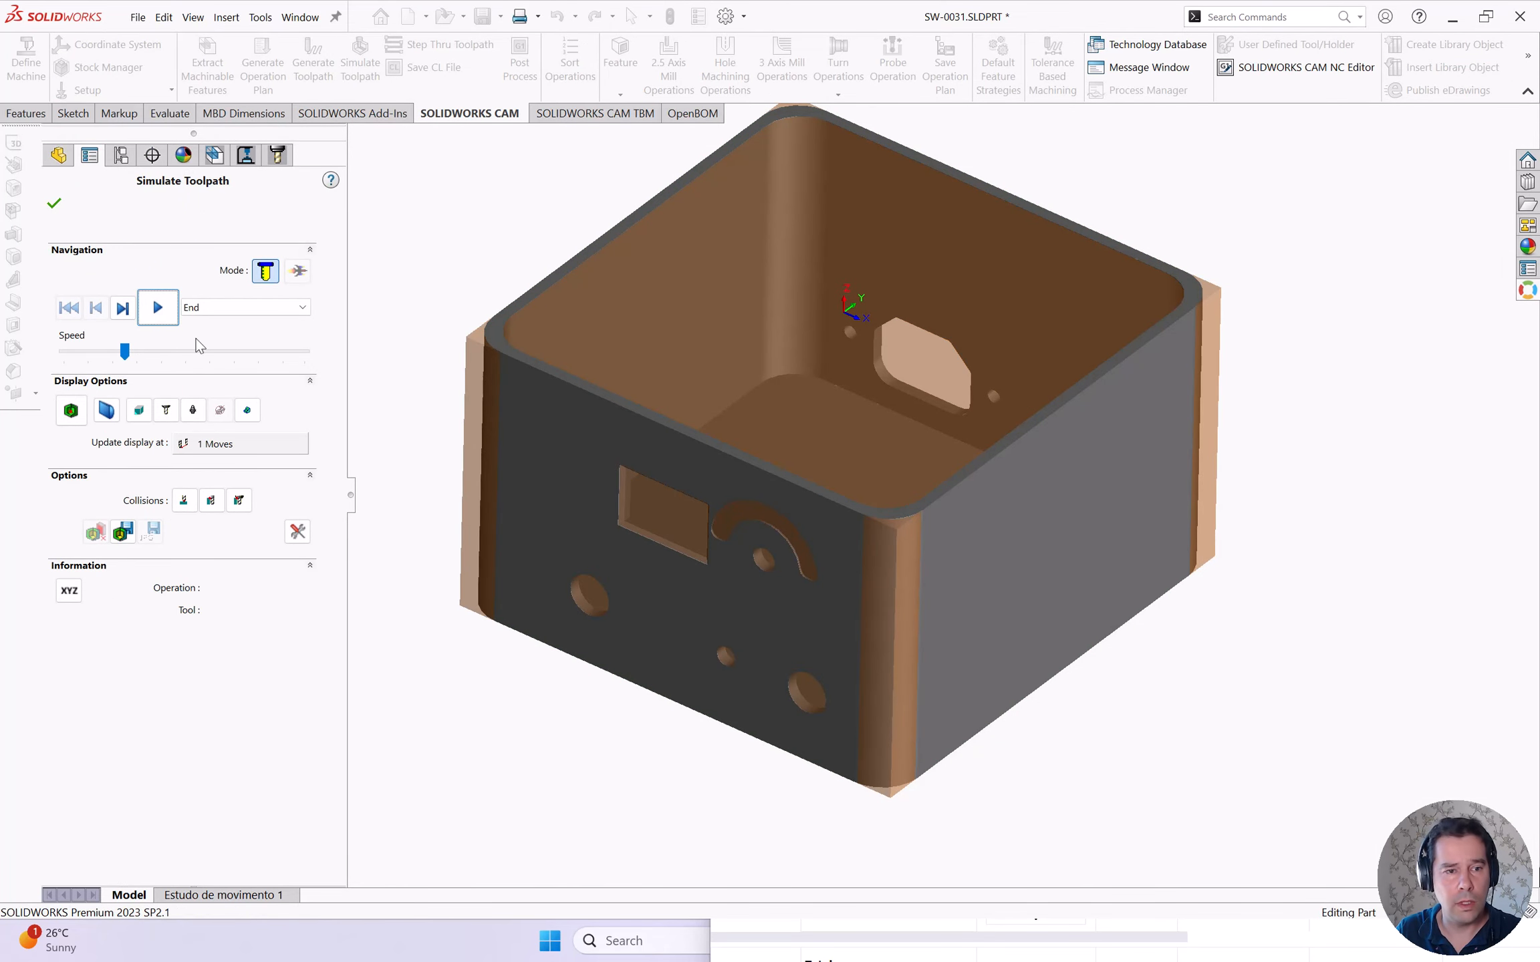
click(1487, 17)
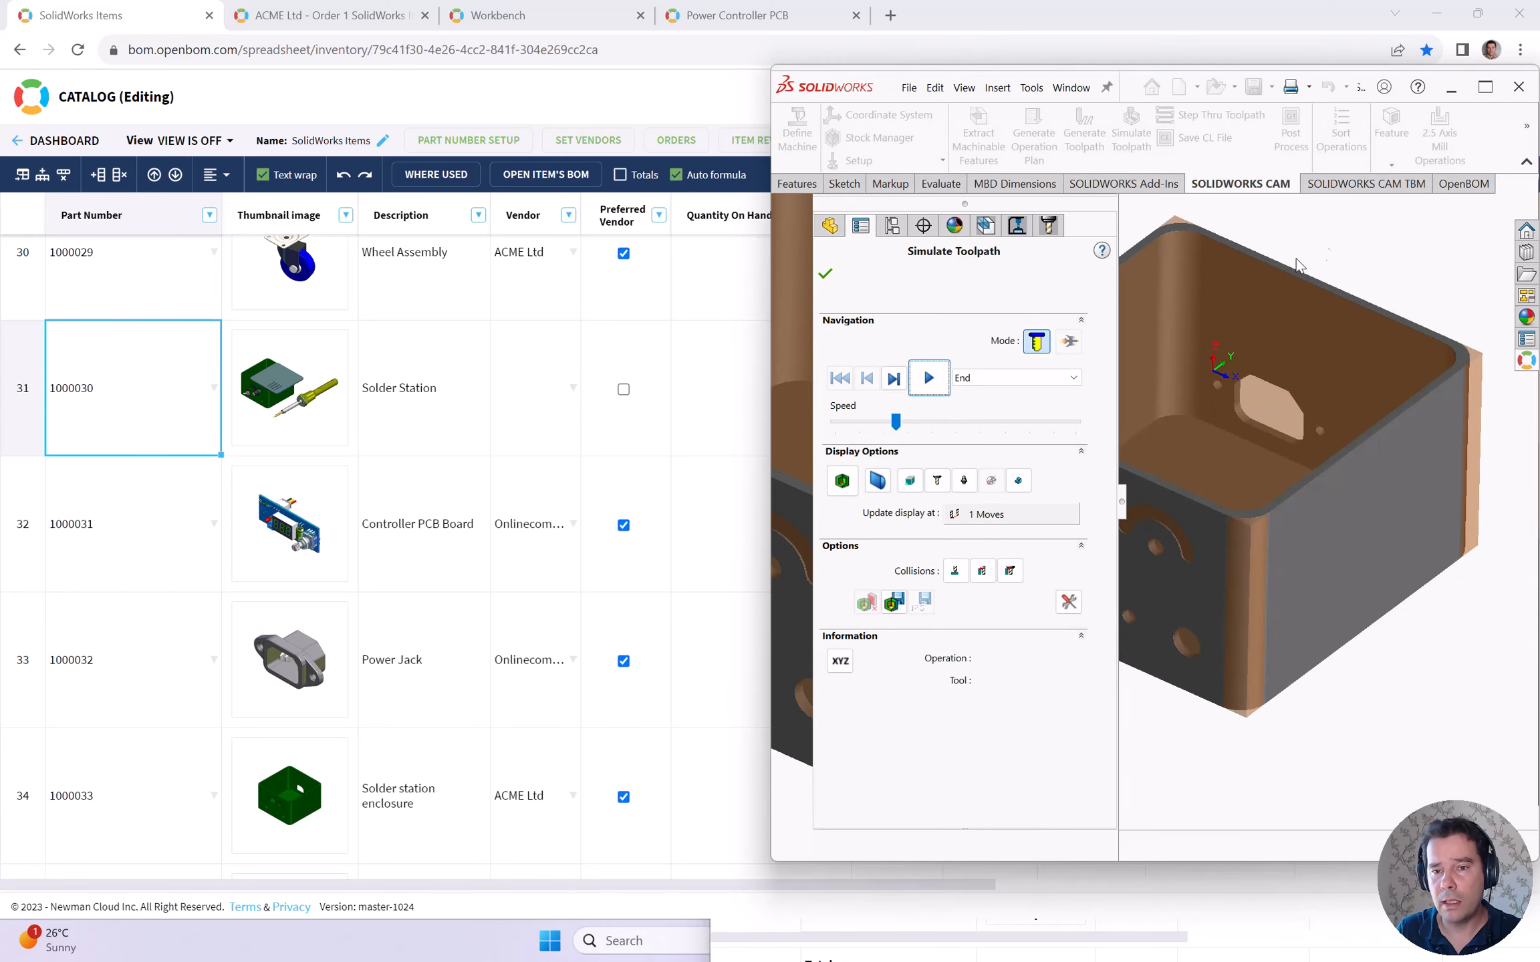
- Play the enclosure toolpath simulation with its panel collapsed, then switch to Altium Designer
click(928, 379)
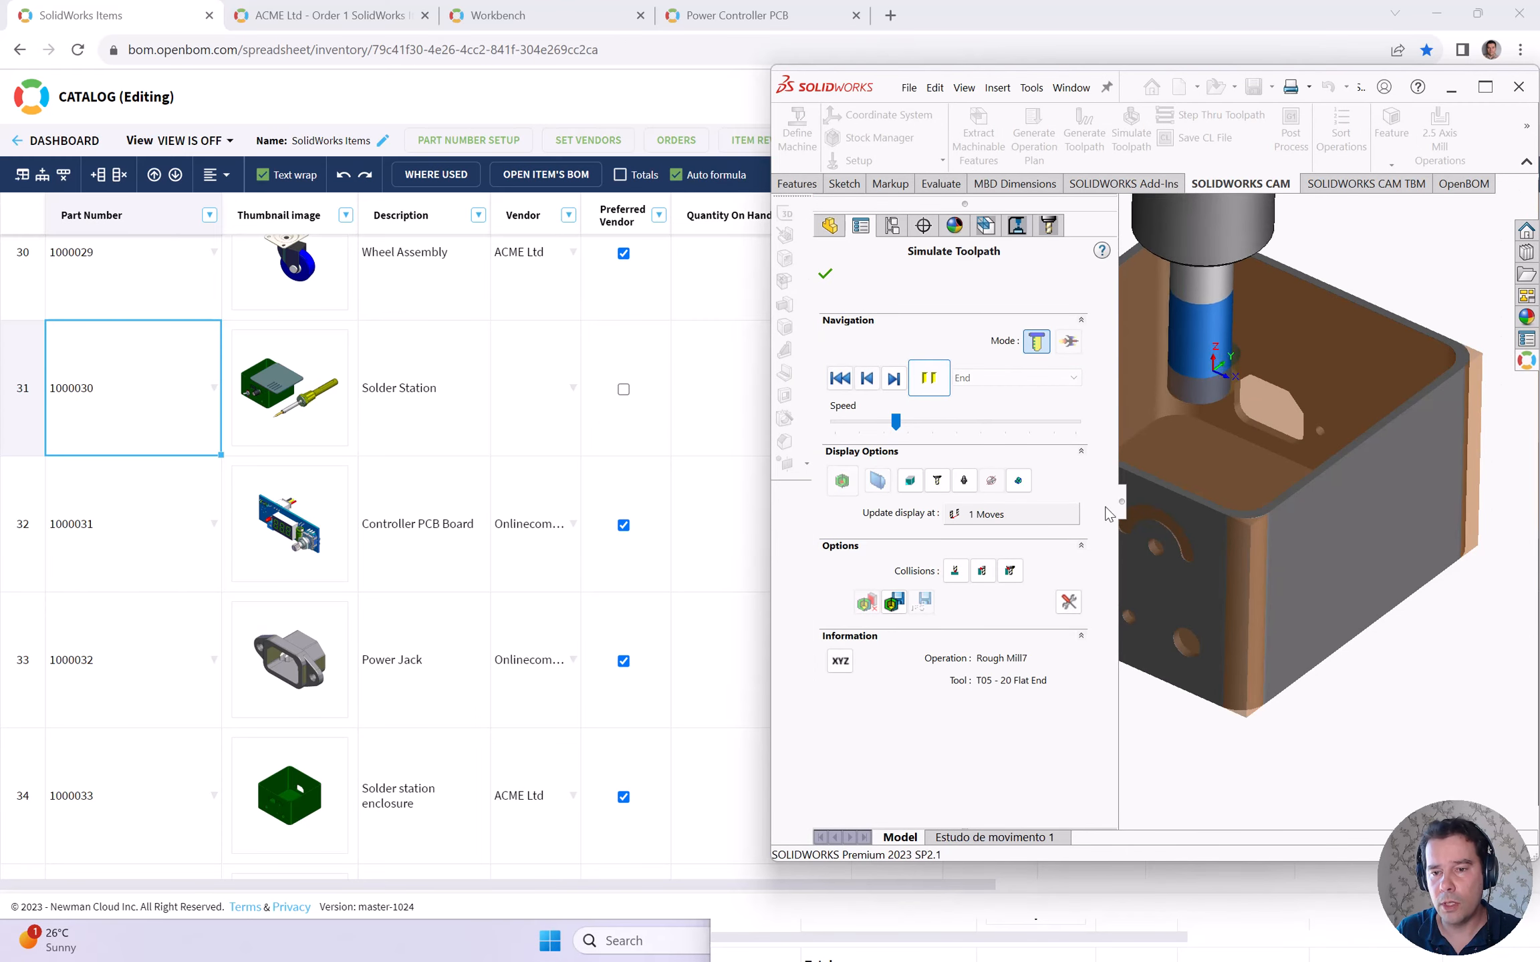
click(1123, 501)
key(alt+Tab)
key(alt+Tab)
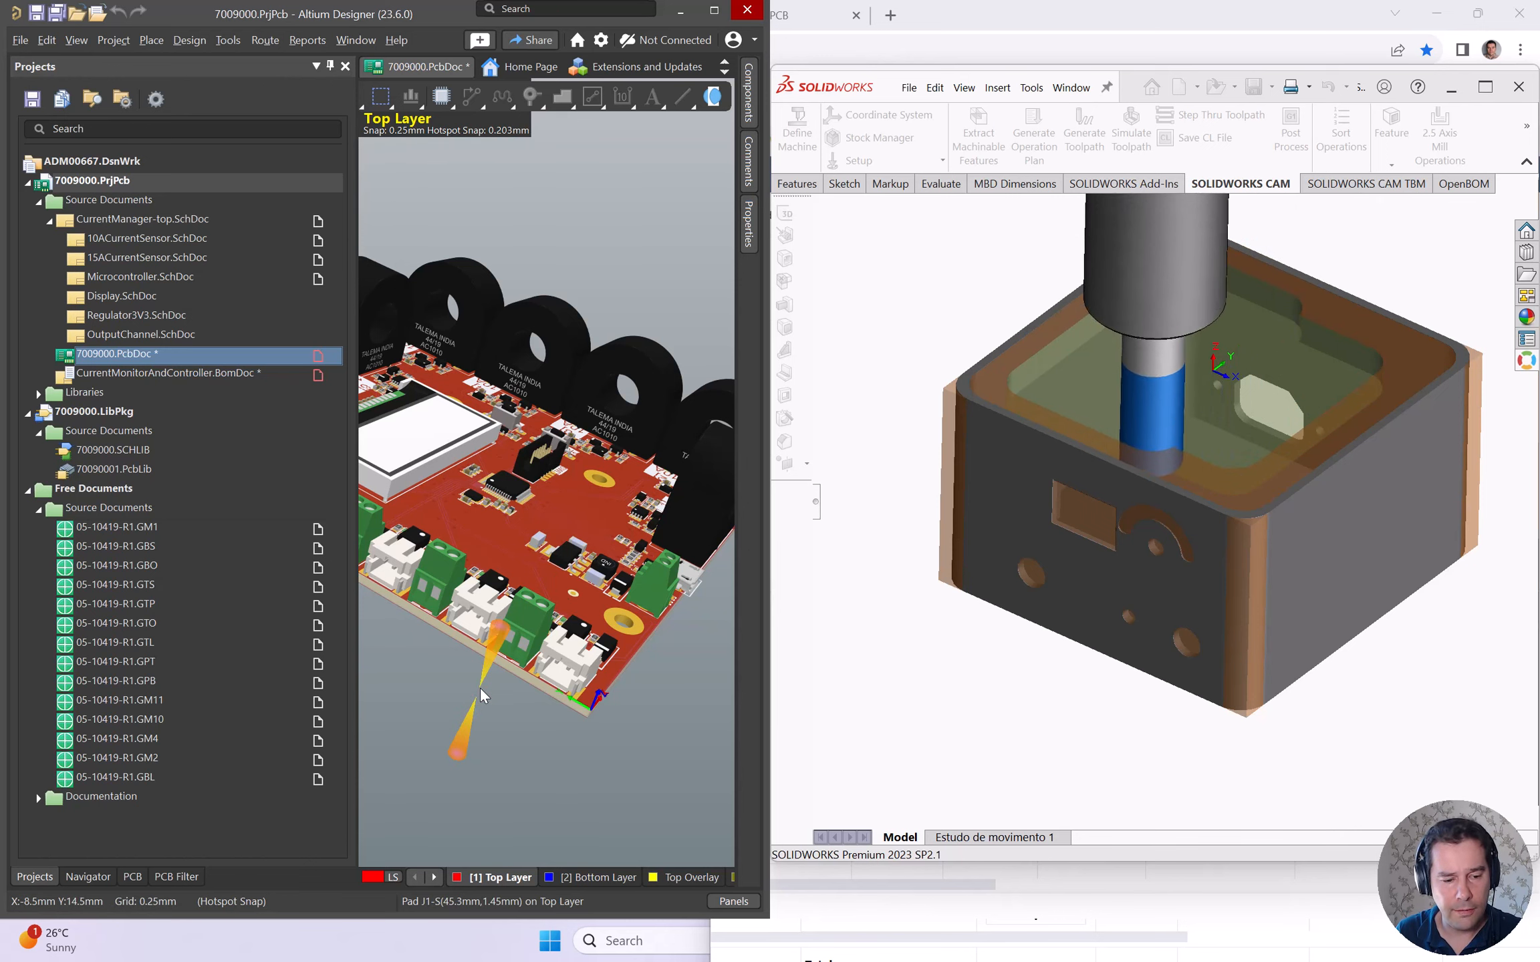
- View the board in 2D and locate 7009000.PcbDoc's OpenBOM BOM, opening Power Controller PCB
key(2)
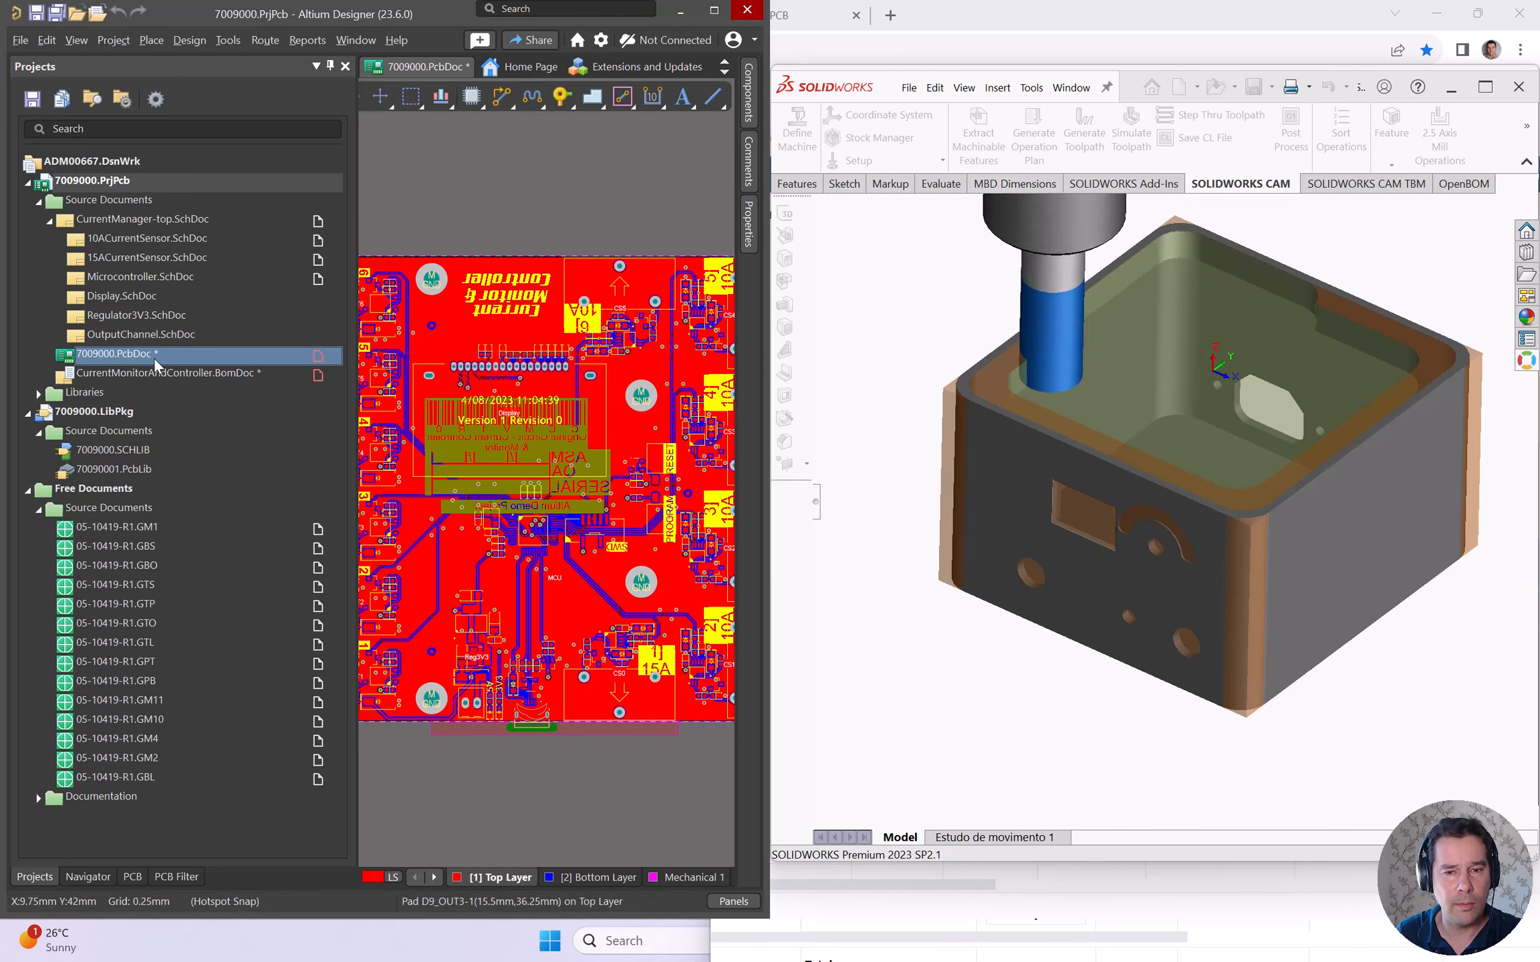
right_click(125, 361)
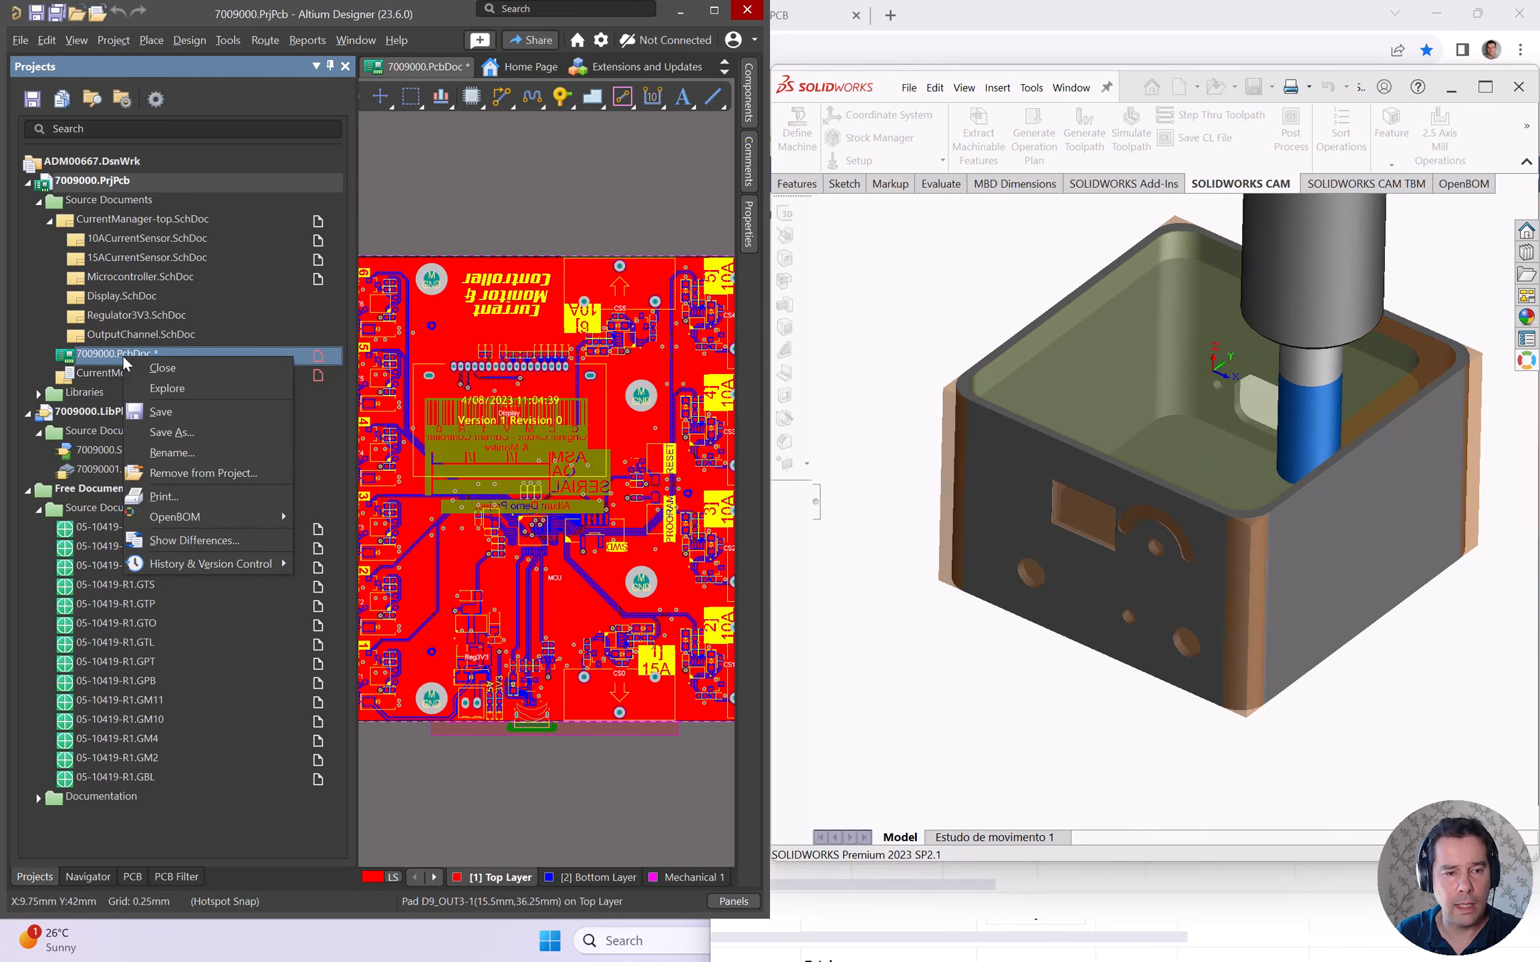
mouse_move(220, 517)
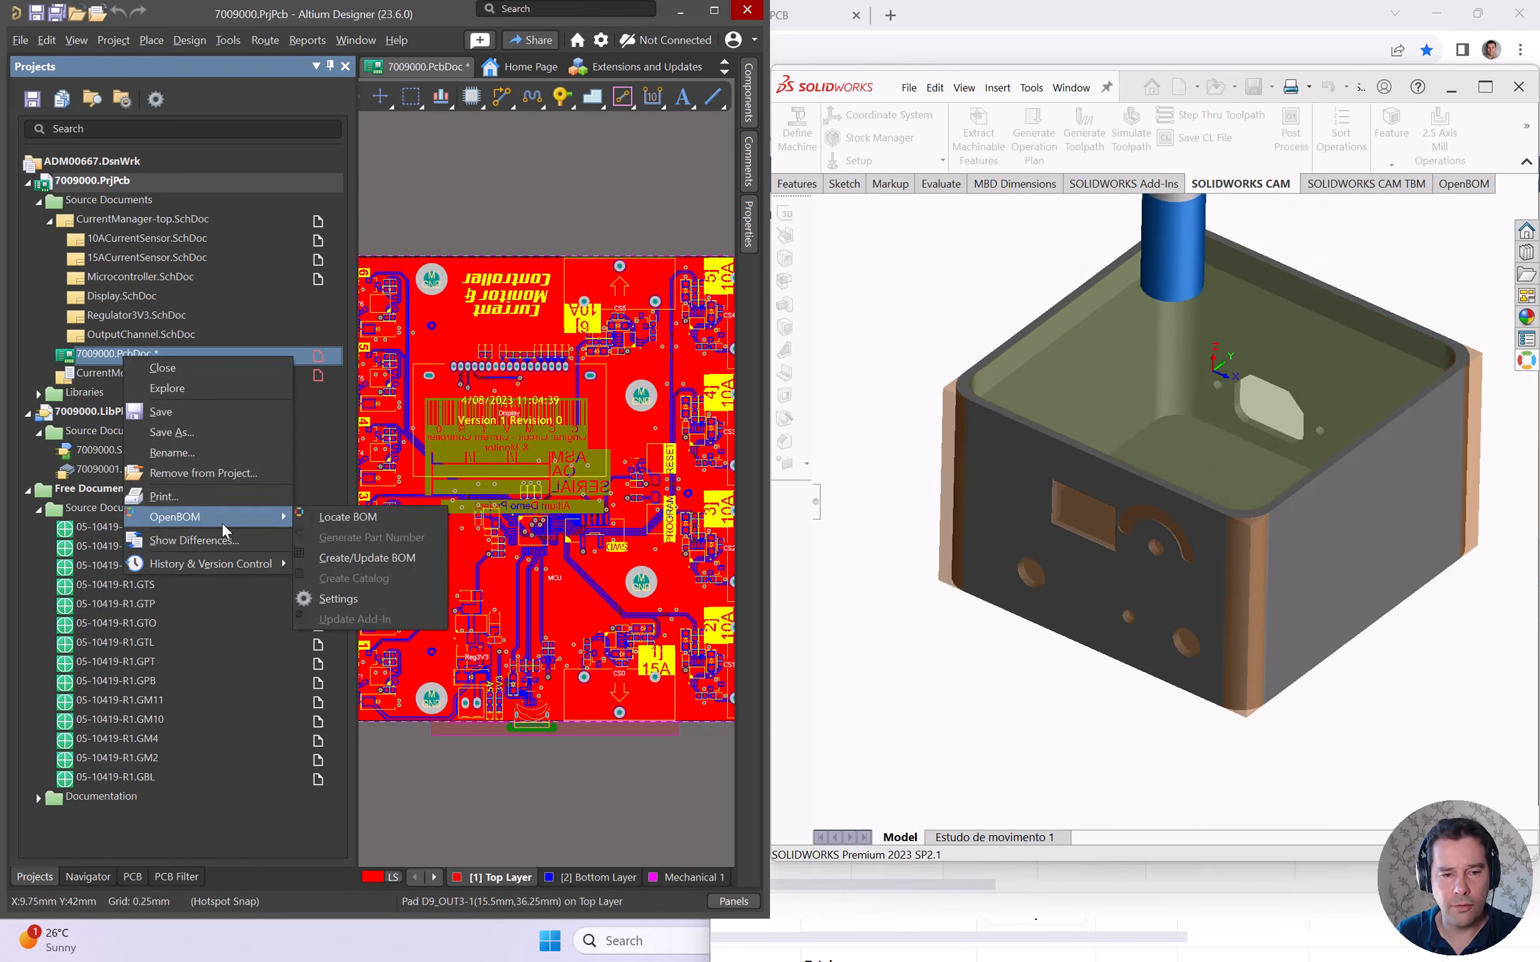
click(368, 520)
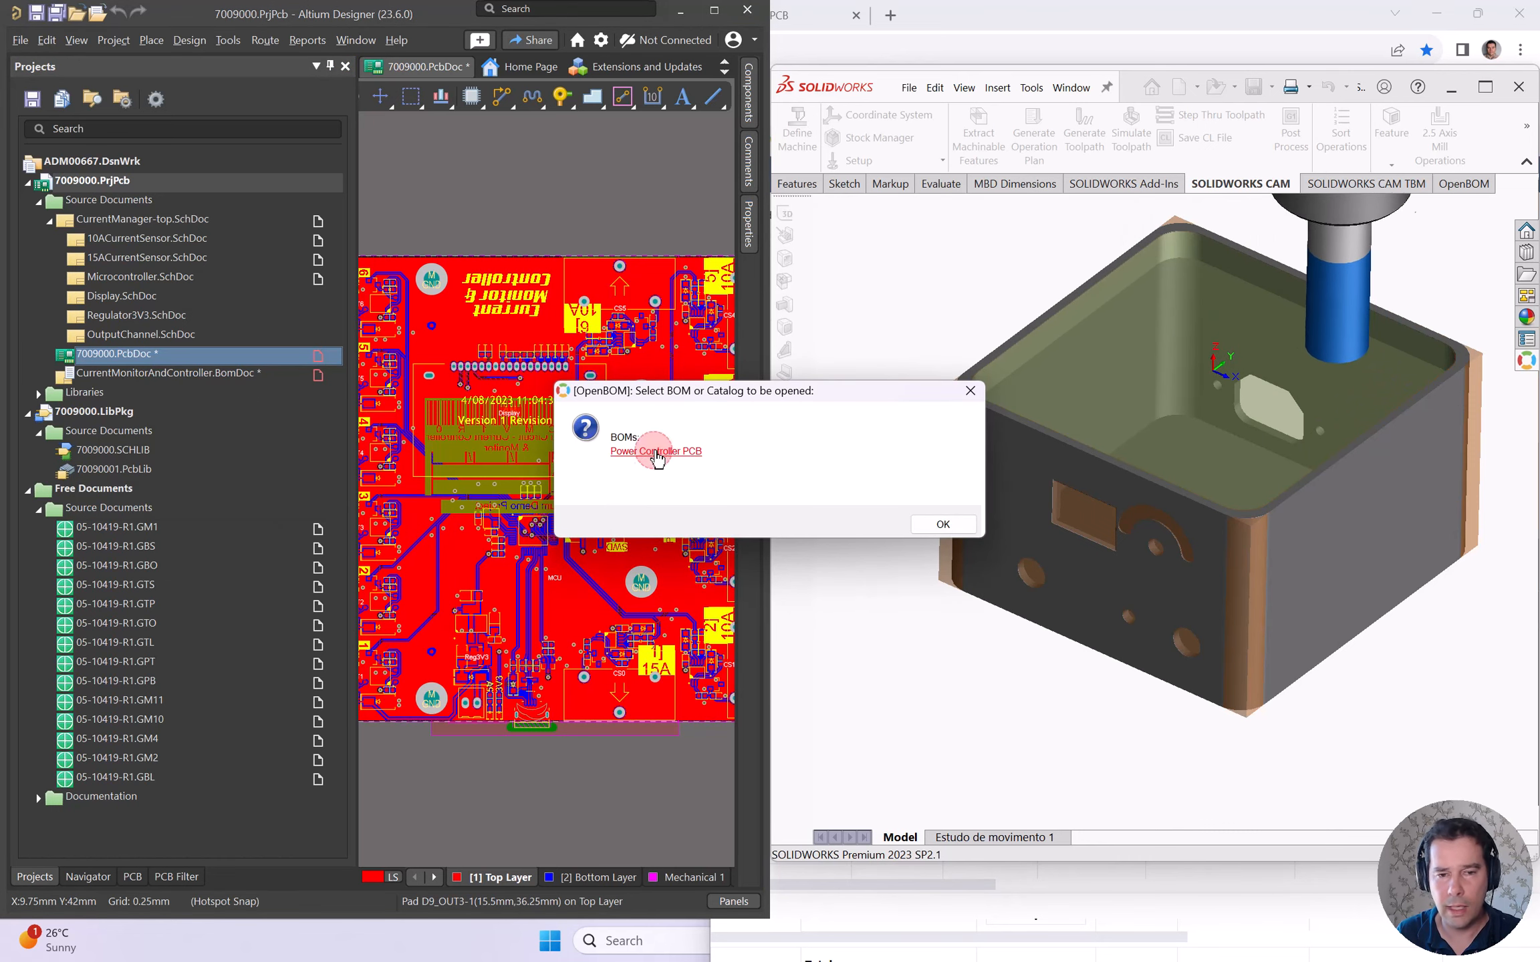
click(655, 451)
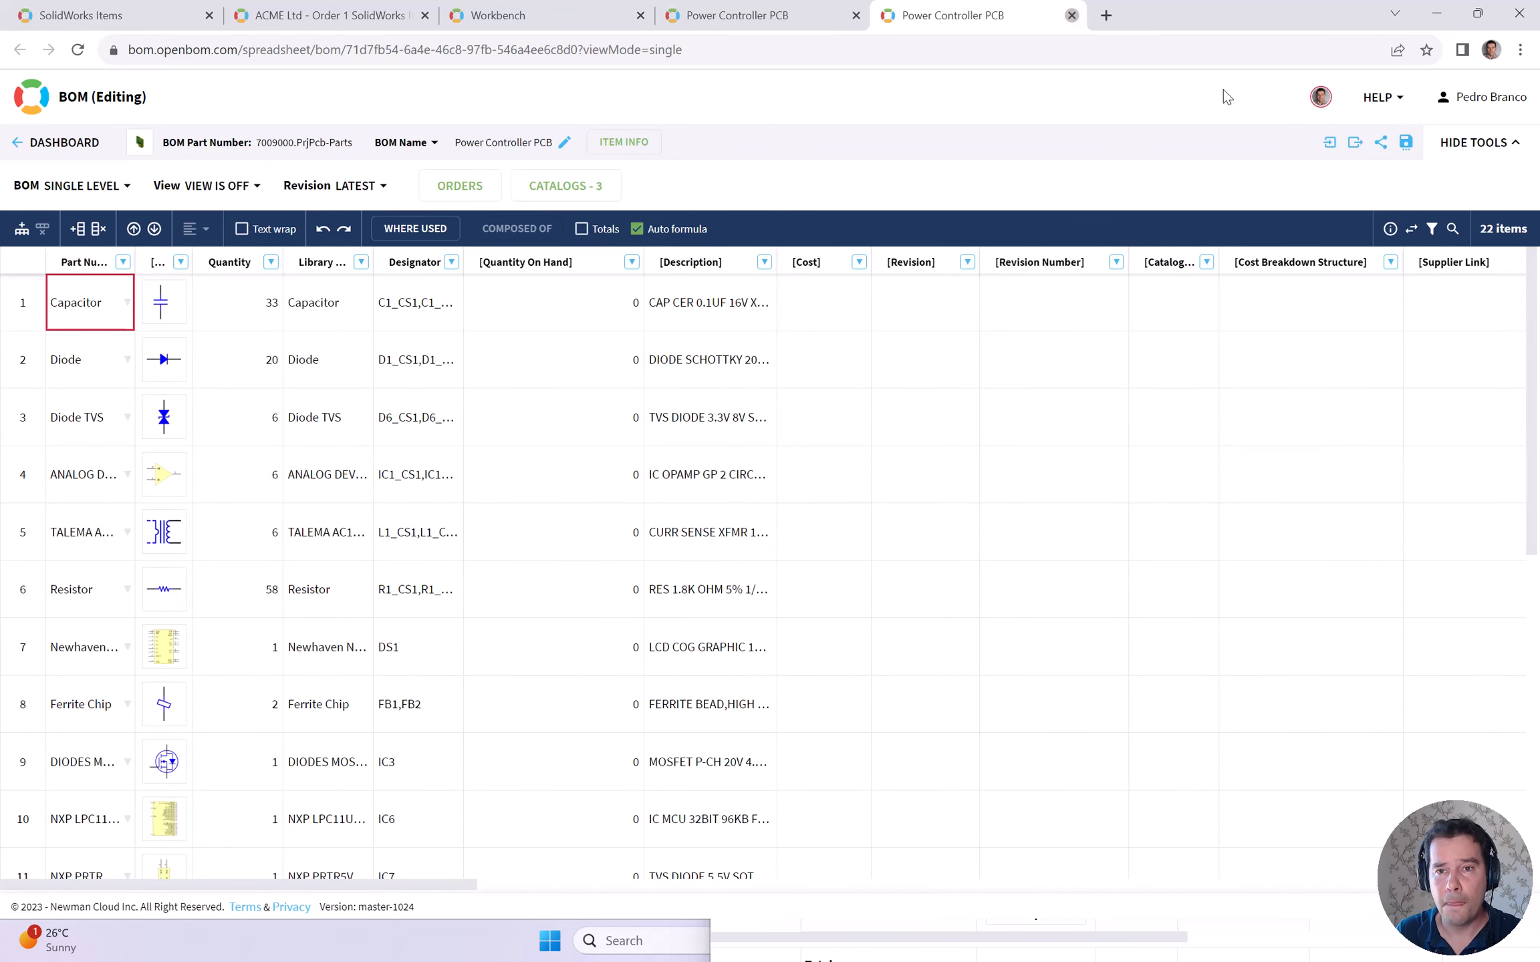
- Close the duplicate Chrome BOM tab and minimize Chrome to return to the PCB project
key(ctrl+w)
click(1441, 14)
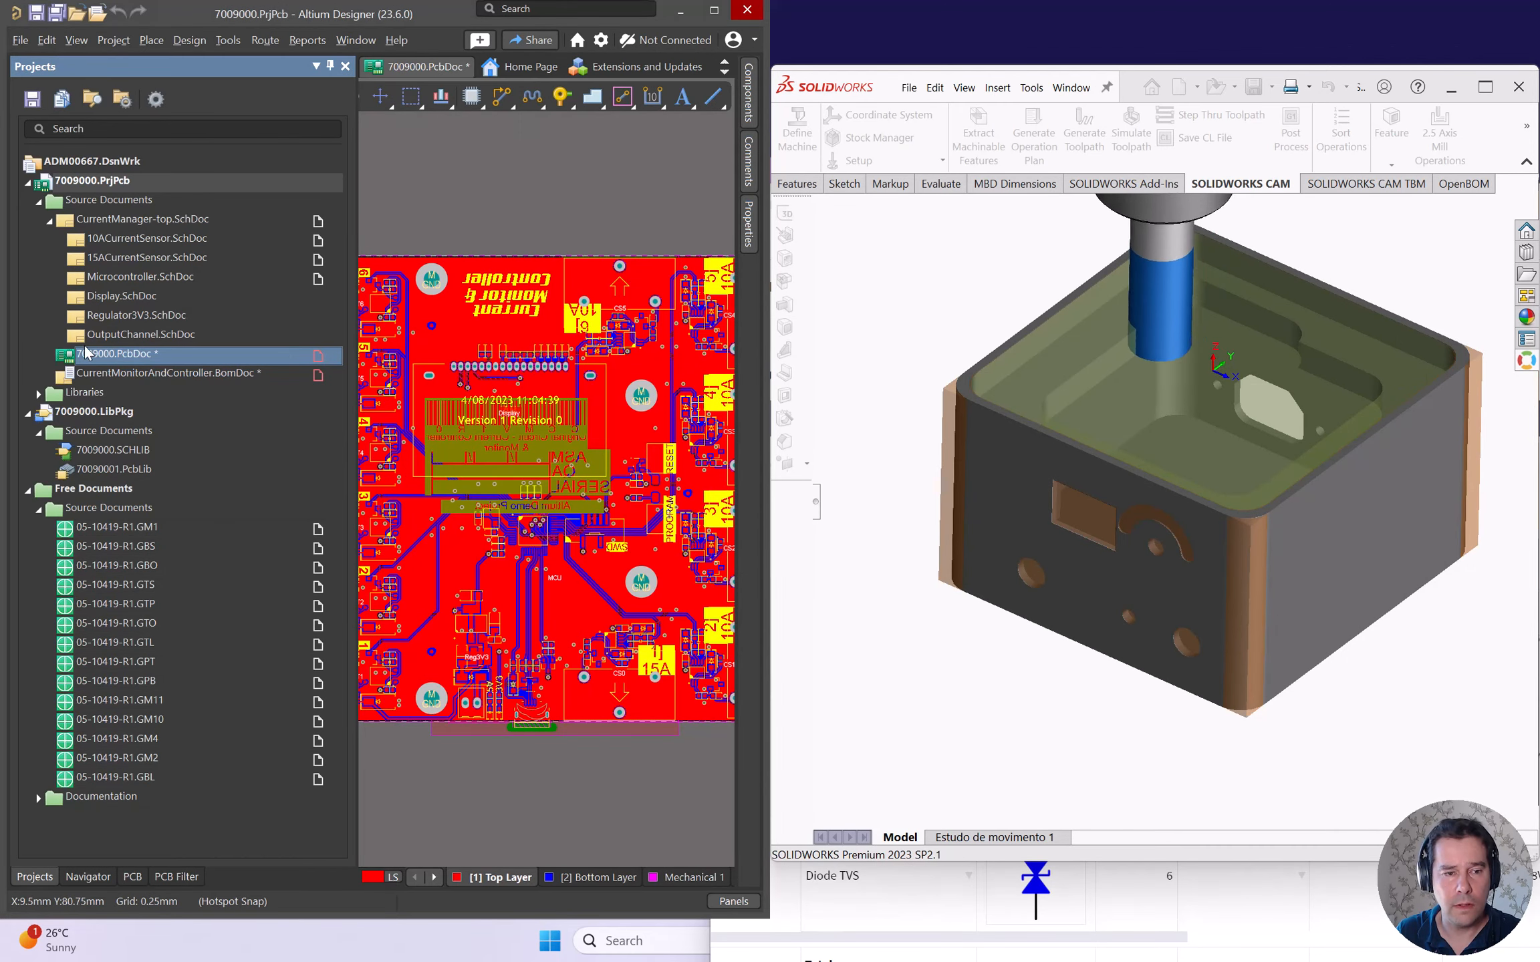
right_click(99, 356)
- Run OpenBOM Create/Update BOM on 7009000.PcbDoc with Default Catalog Altium Items
mouse_move(201, 521)
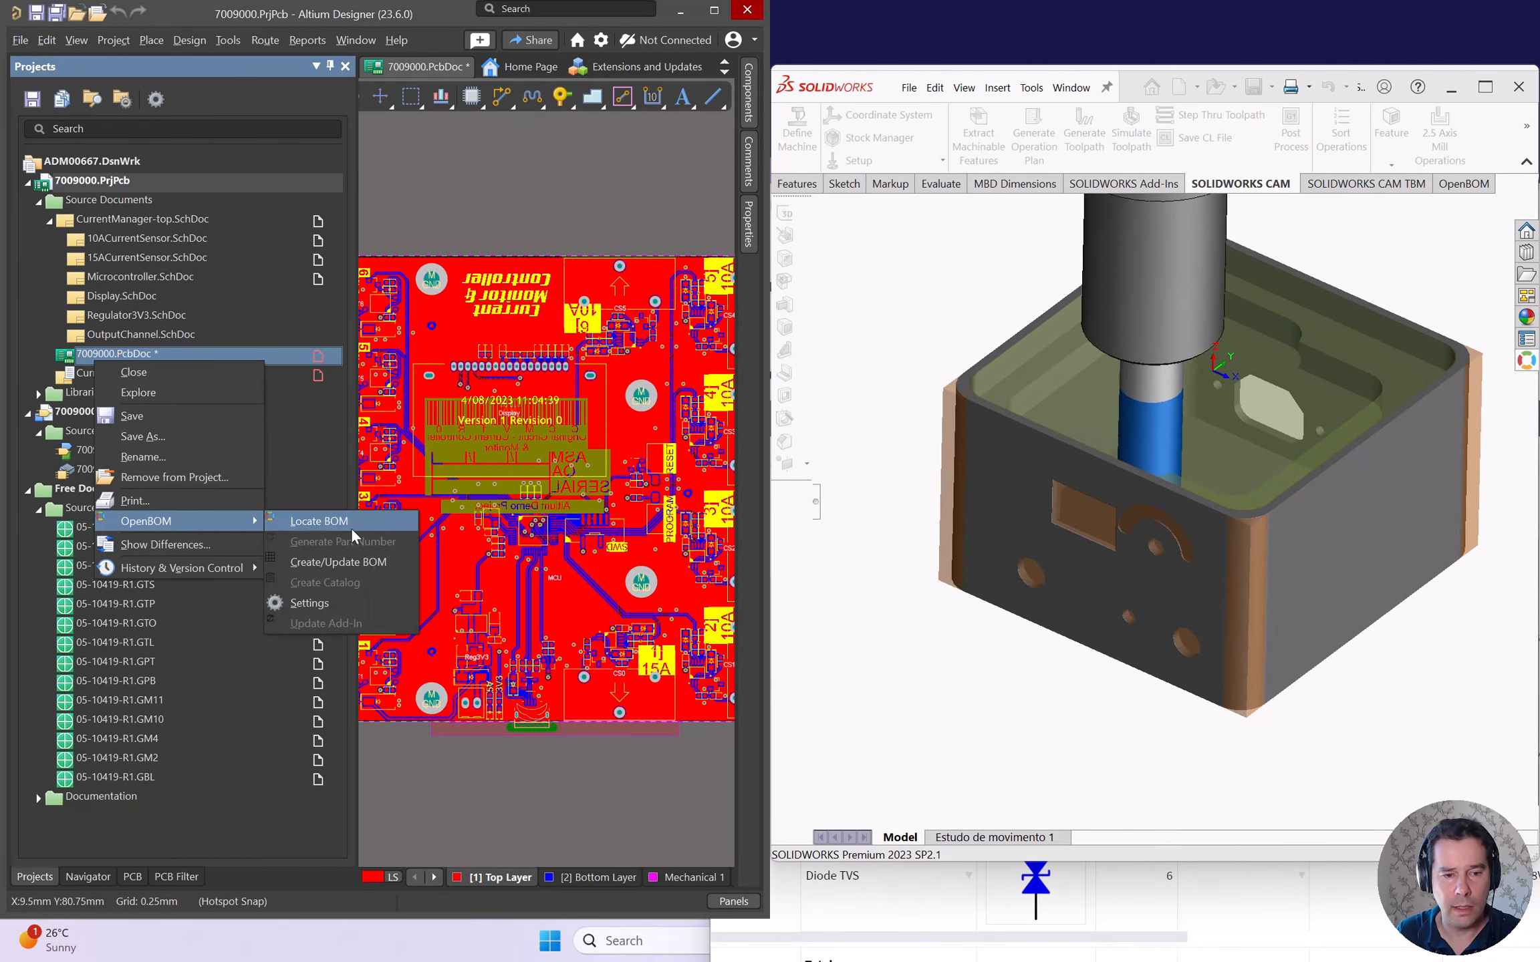
click(355, 568)
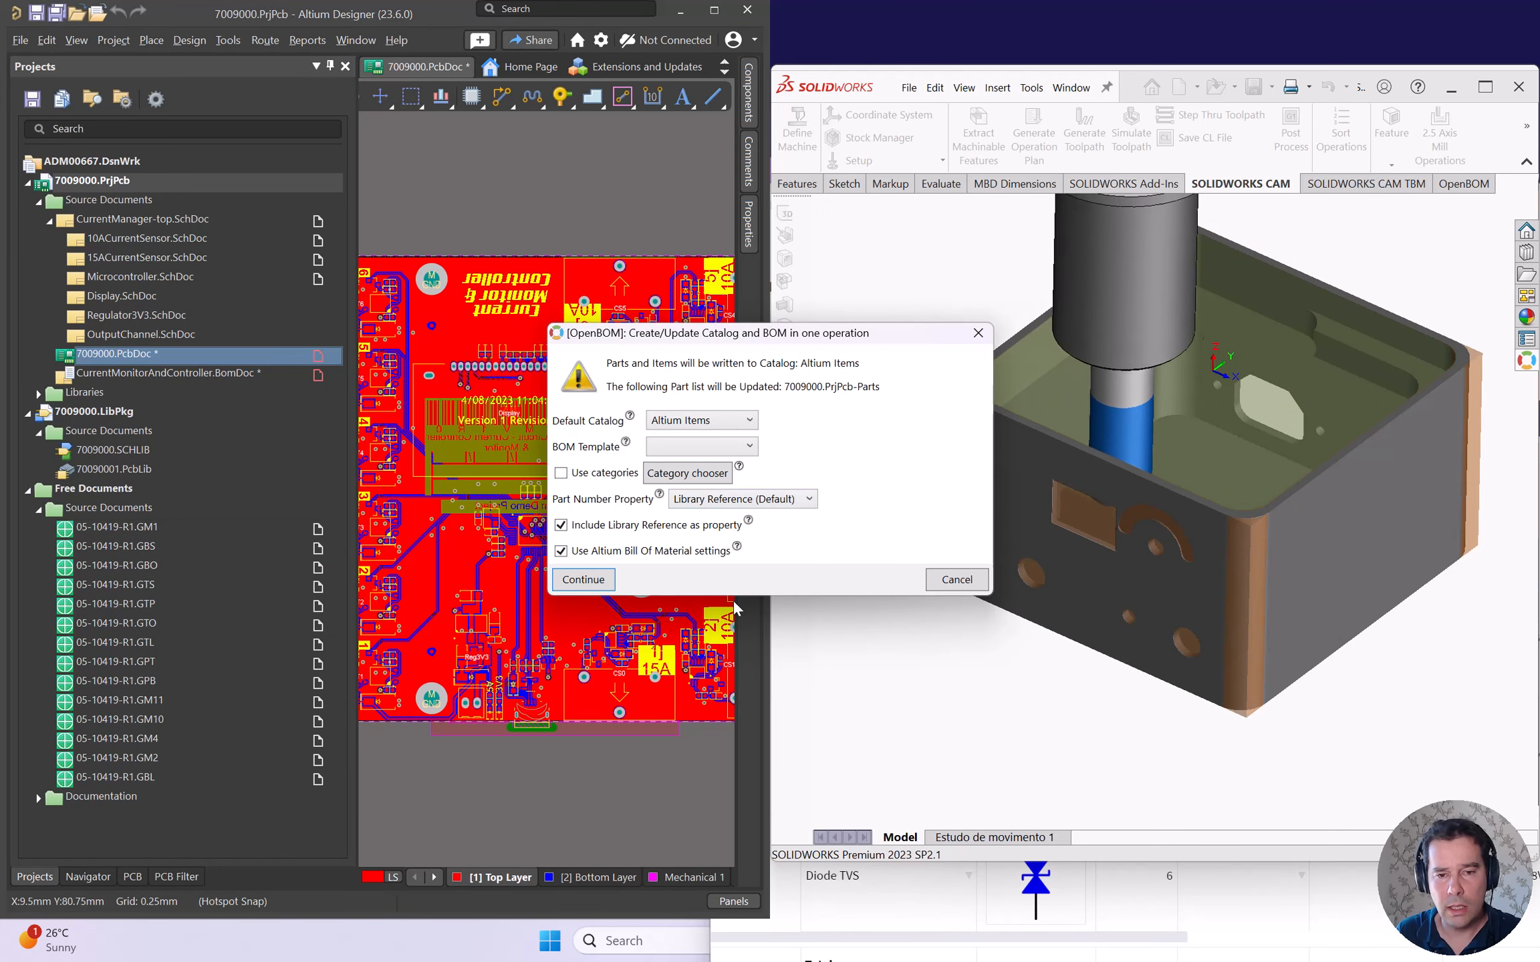
click(586, 578)
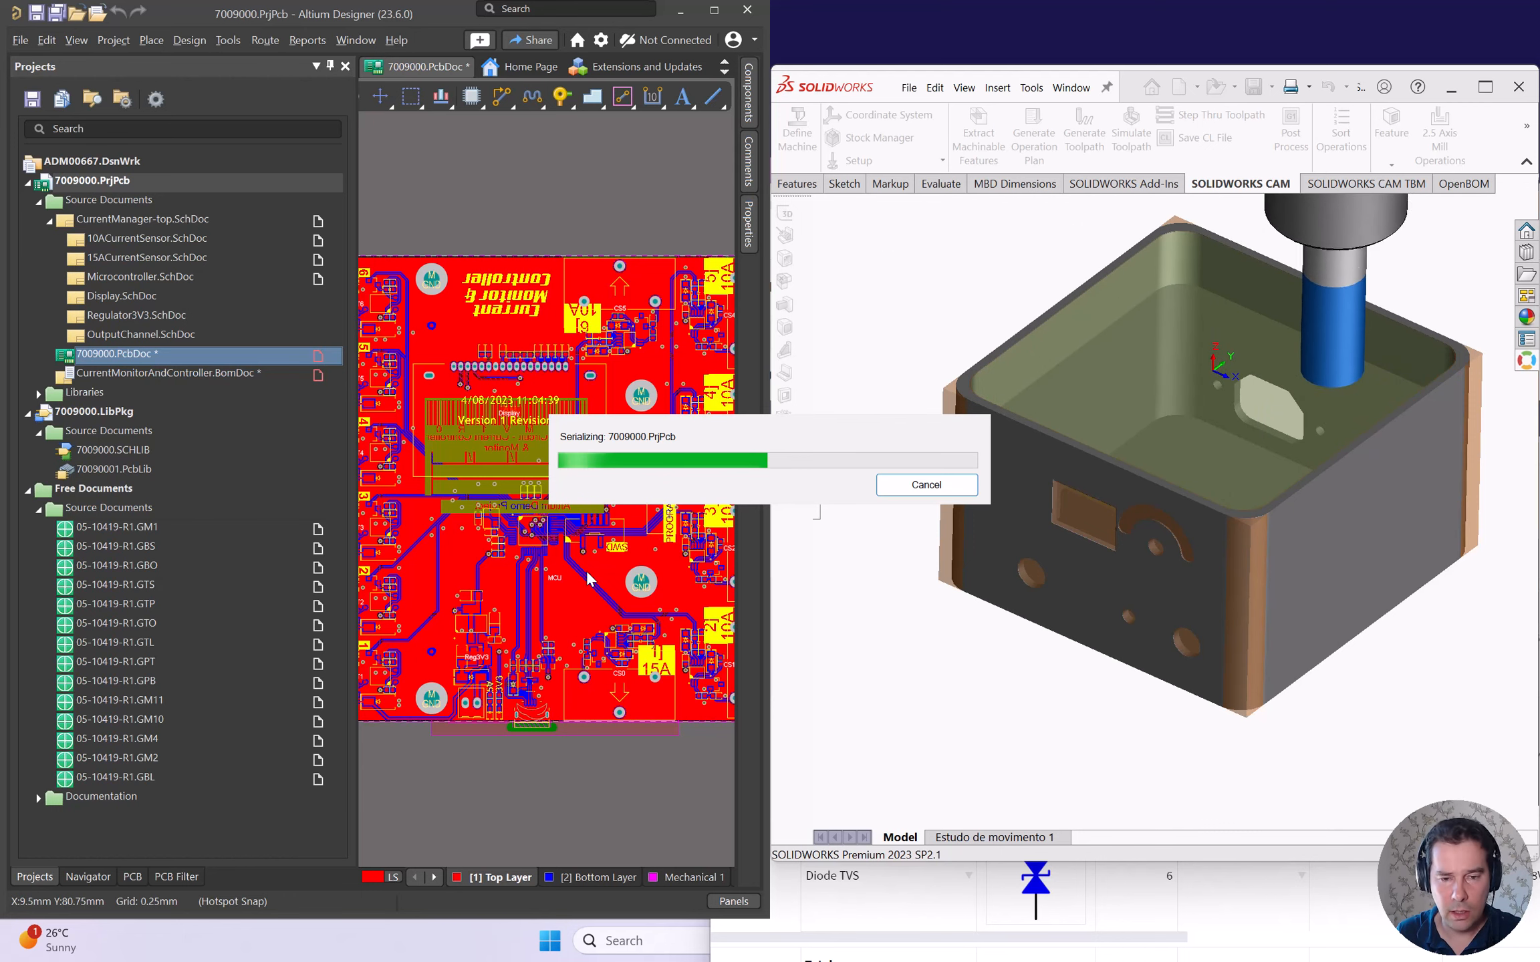
key(alt+Tab)
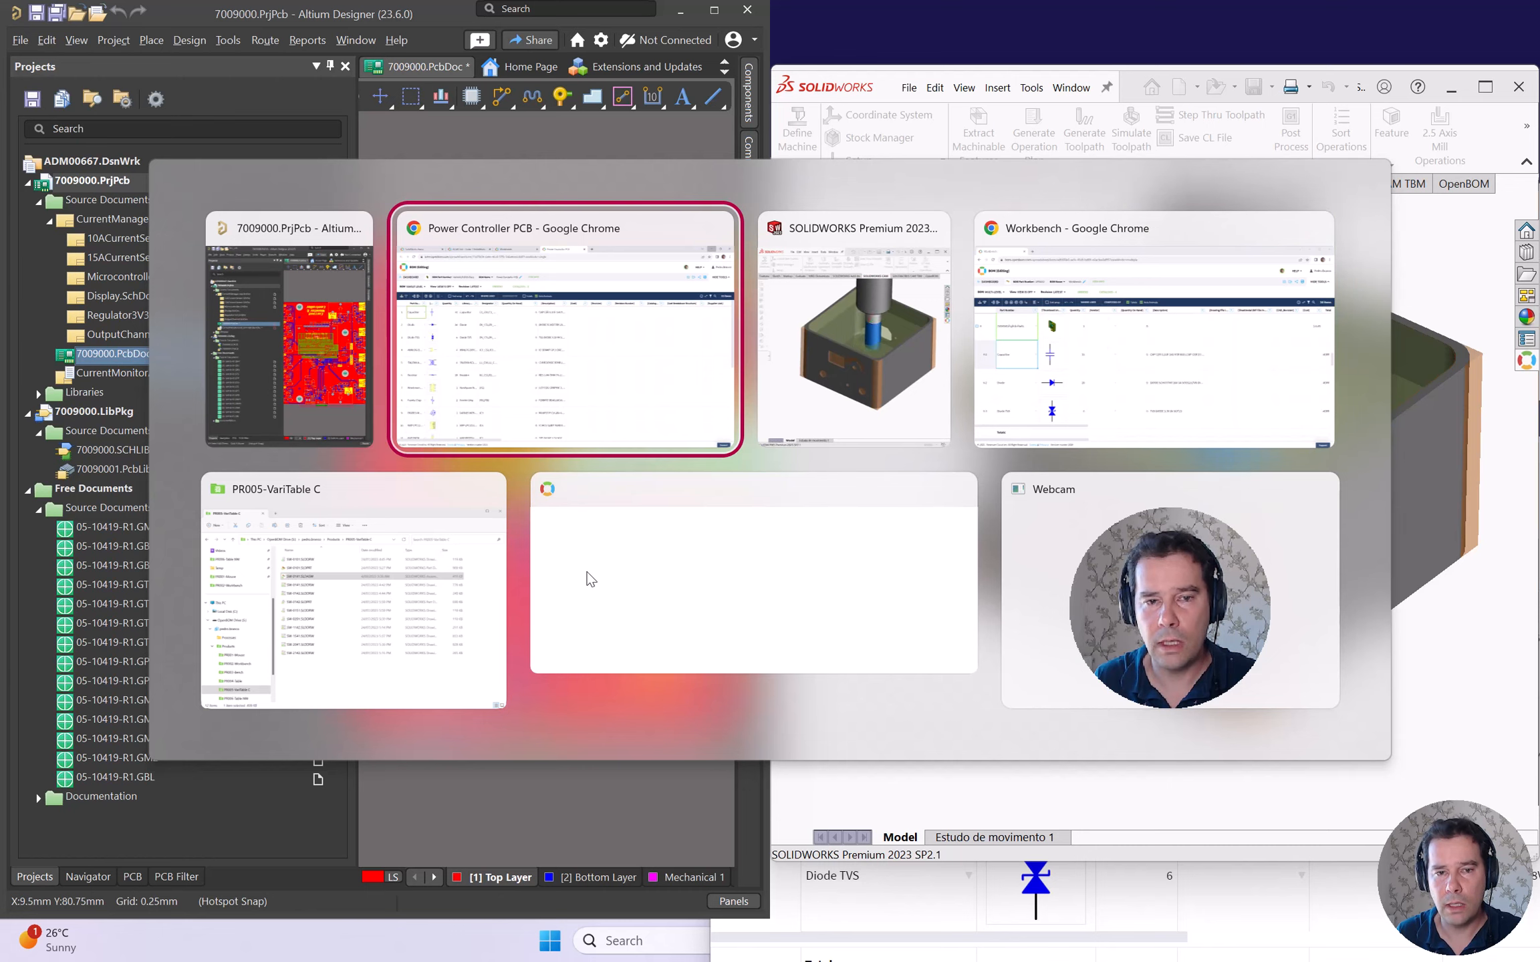
- Check the 7009000.PrjPcb-Parts row in the Workbench BOM and dismiss the Export completed message
key(alt+Tab)
key(alt+Tab)
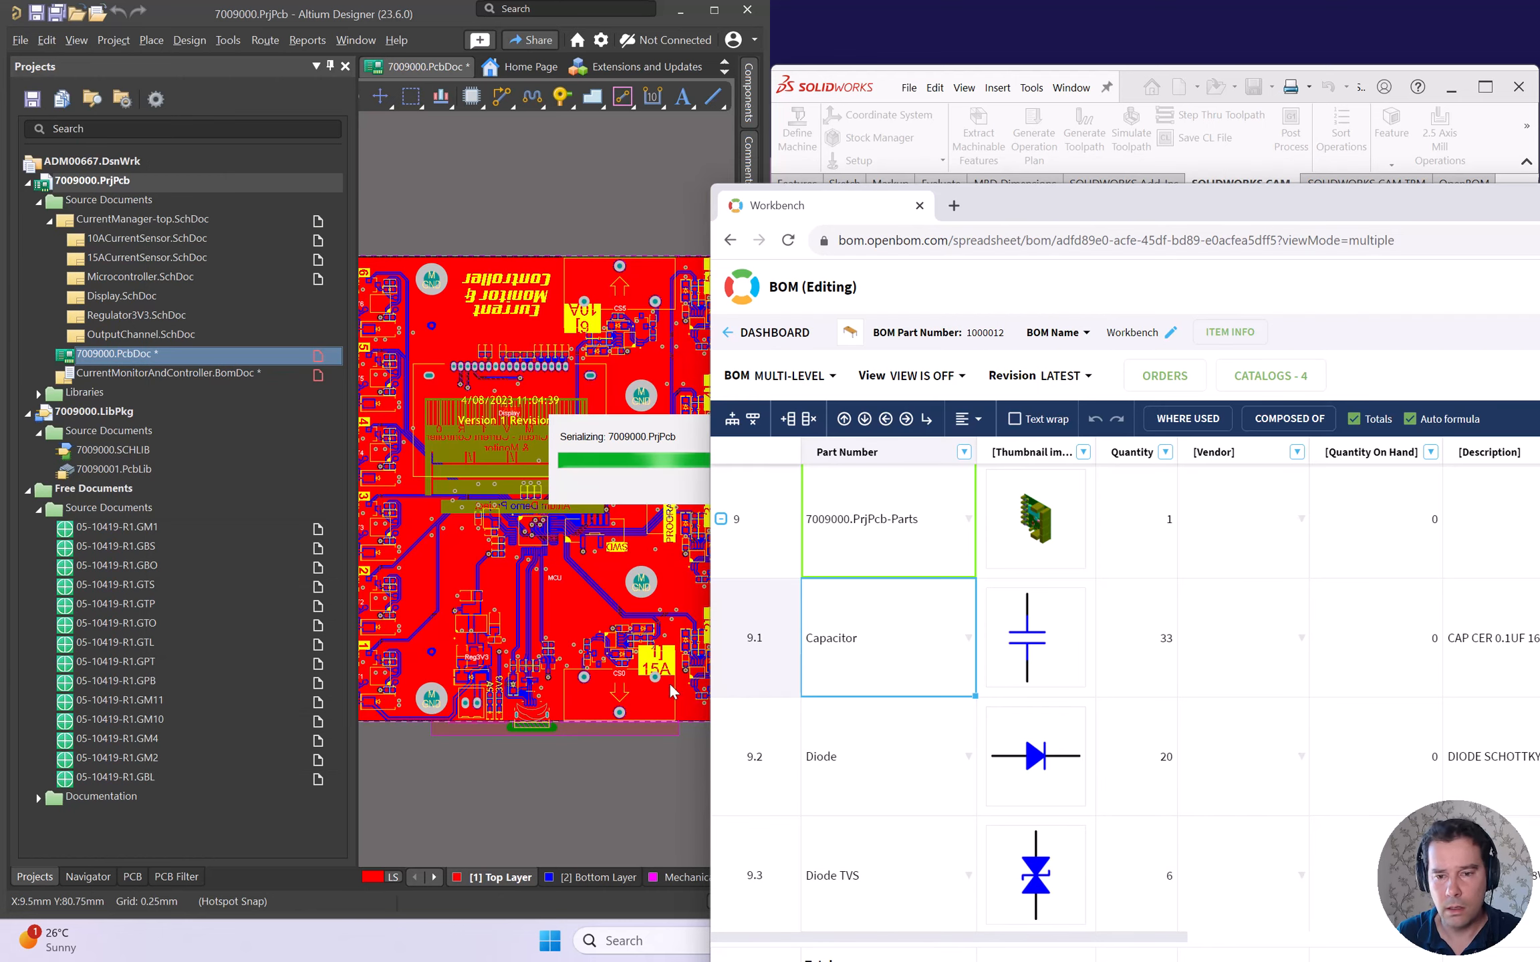
scroll(886, 620, up, 2)
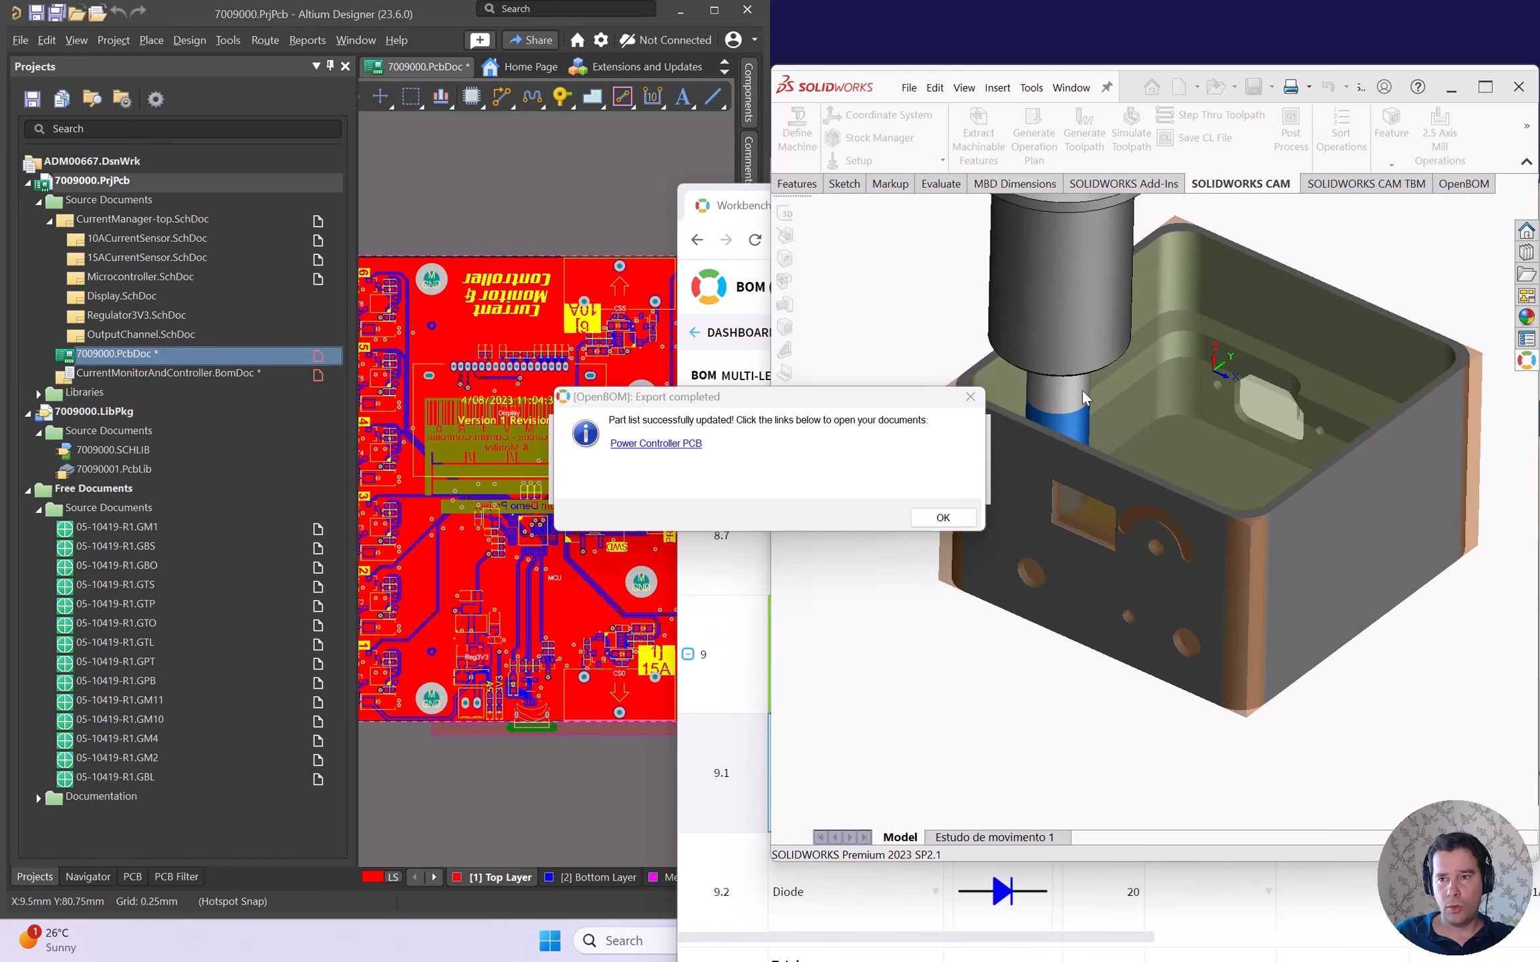
click(943, 517)
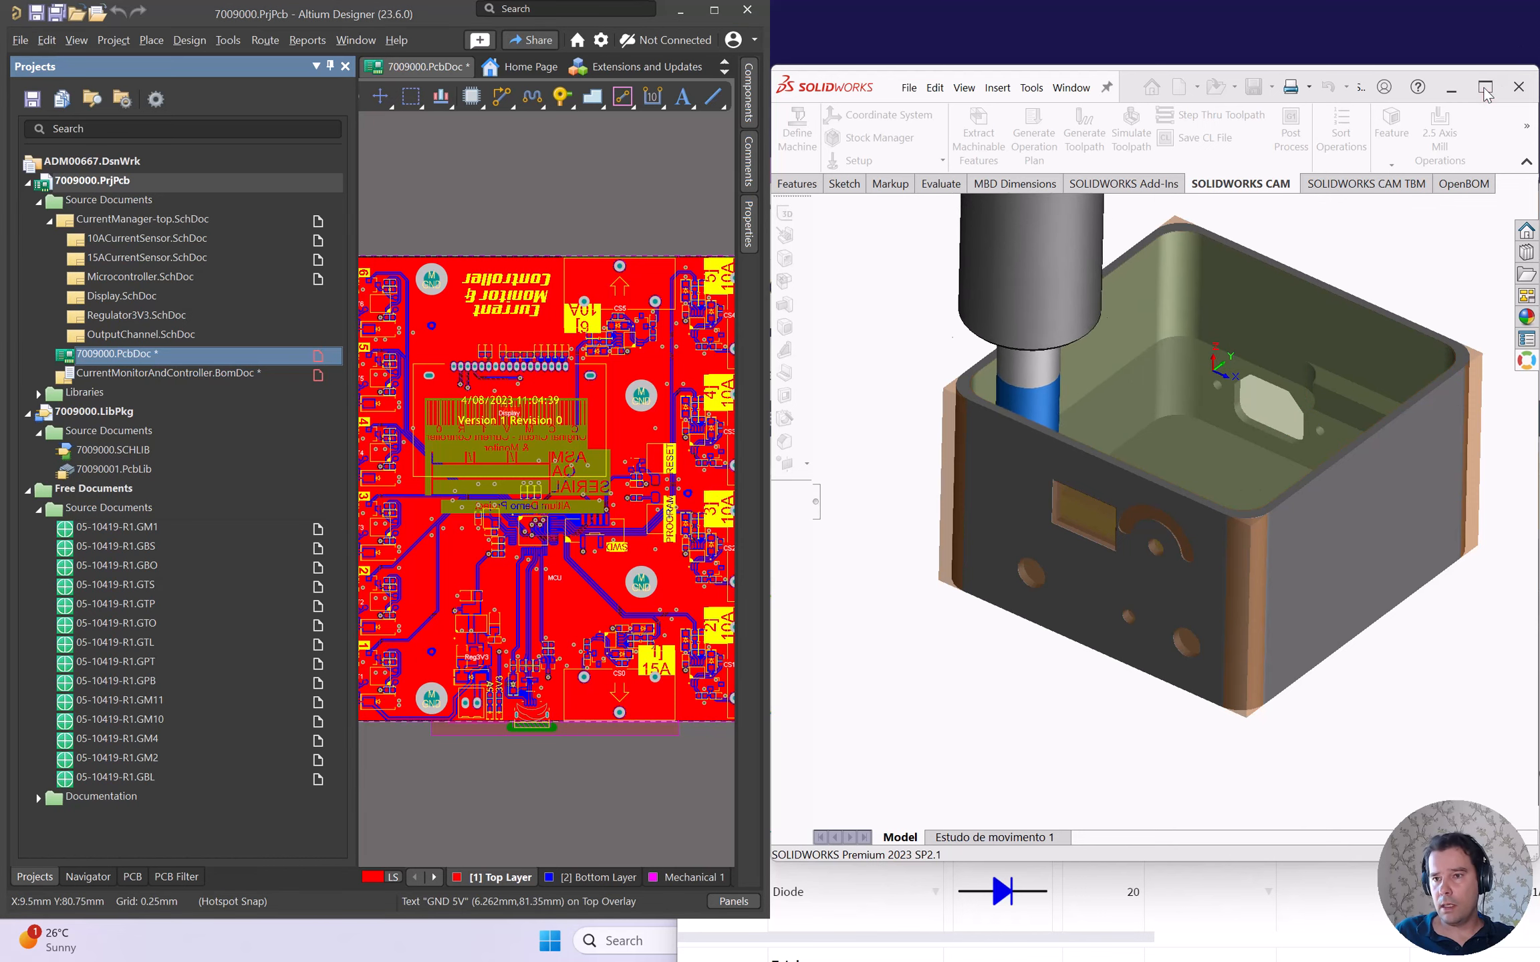
- Maximize SOLIDWORKS, accept the Simulate Toolpath PropertyManager, and switch to SW-0003.SLDASM
click(1483, 89)
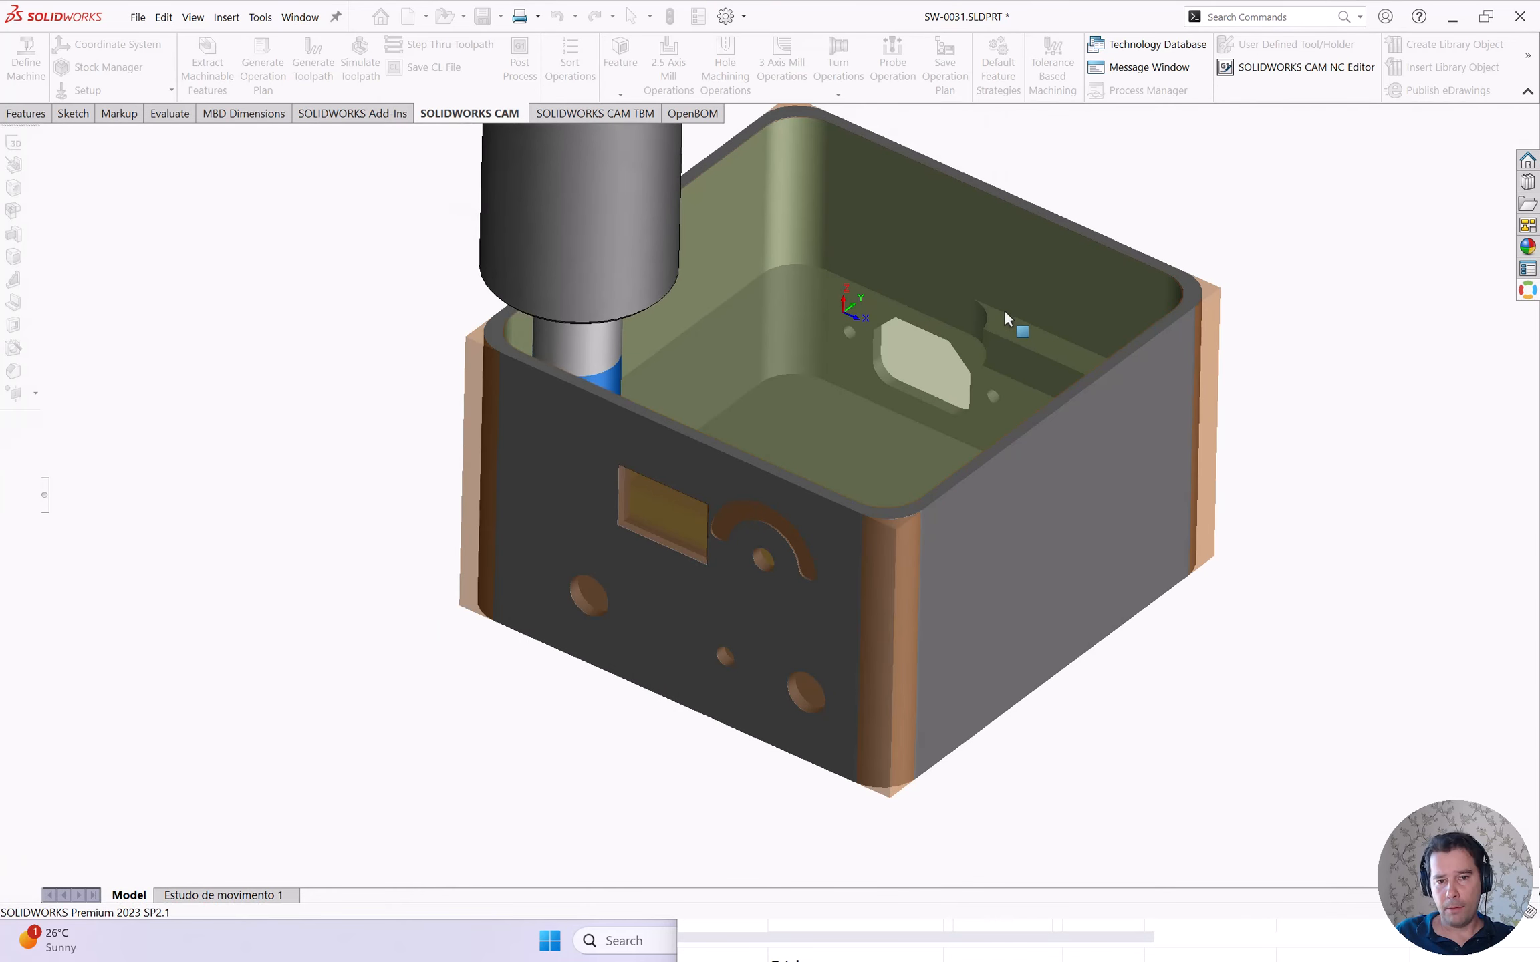
click(289, 311)
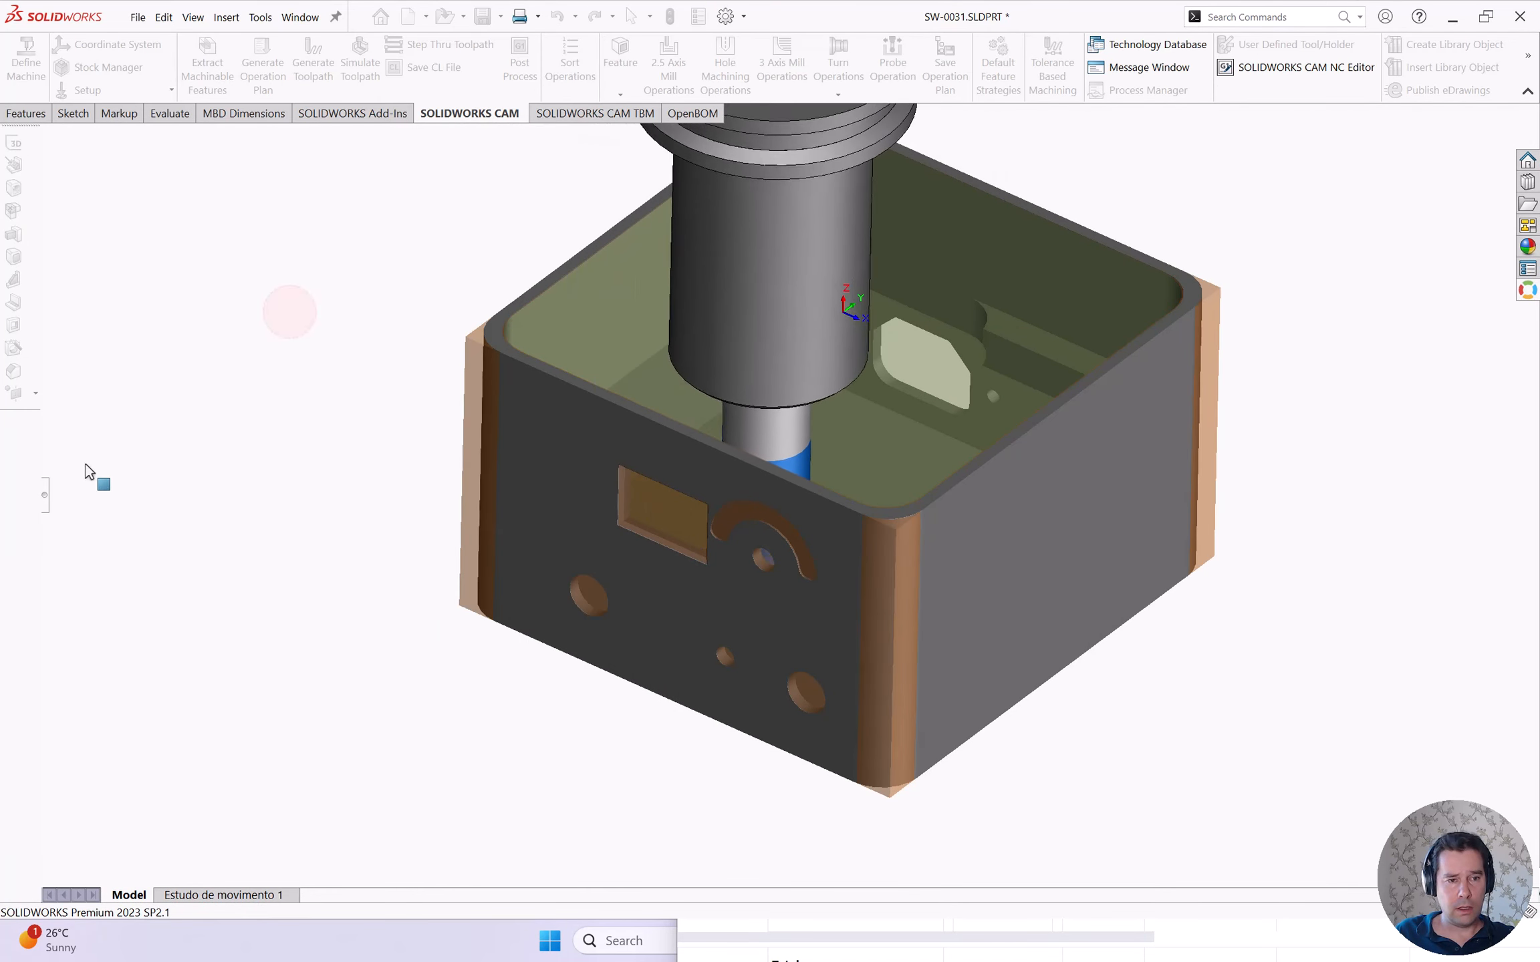
click(41, 495)
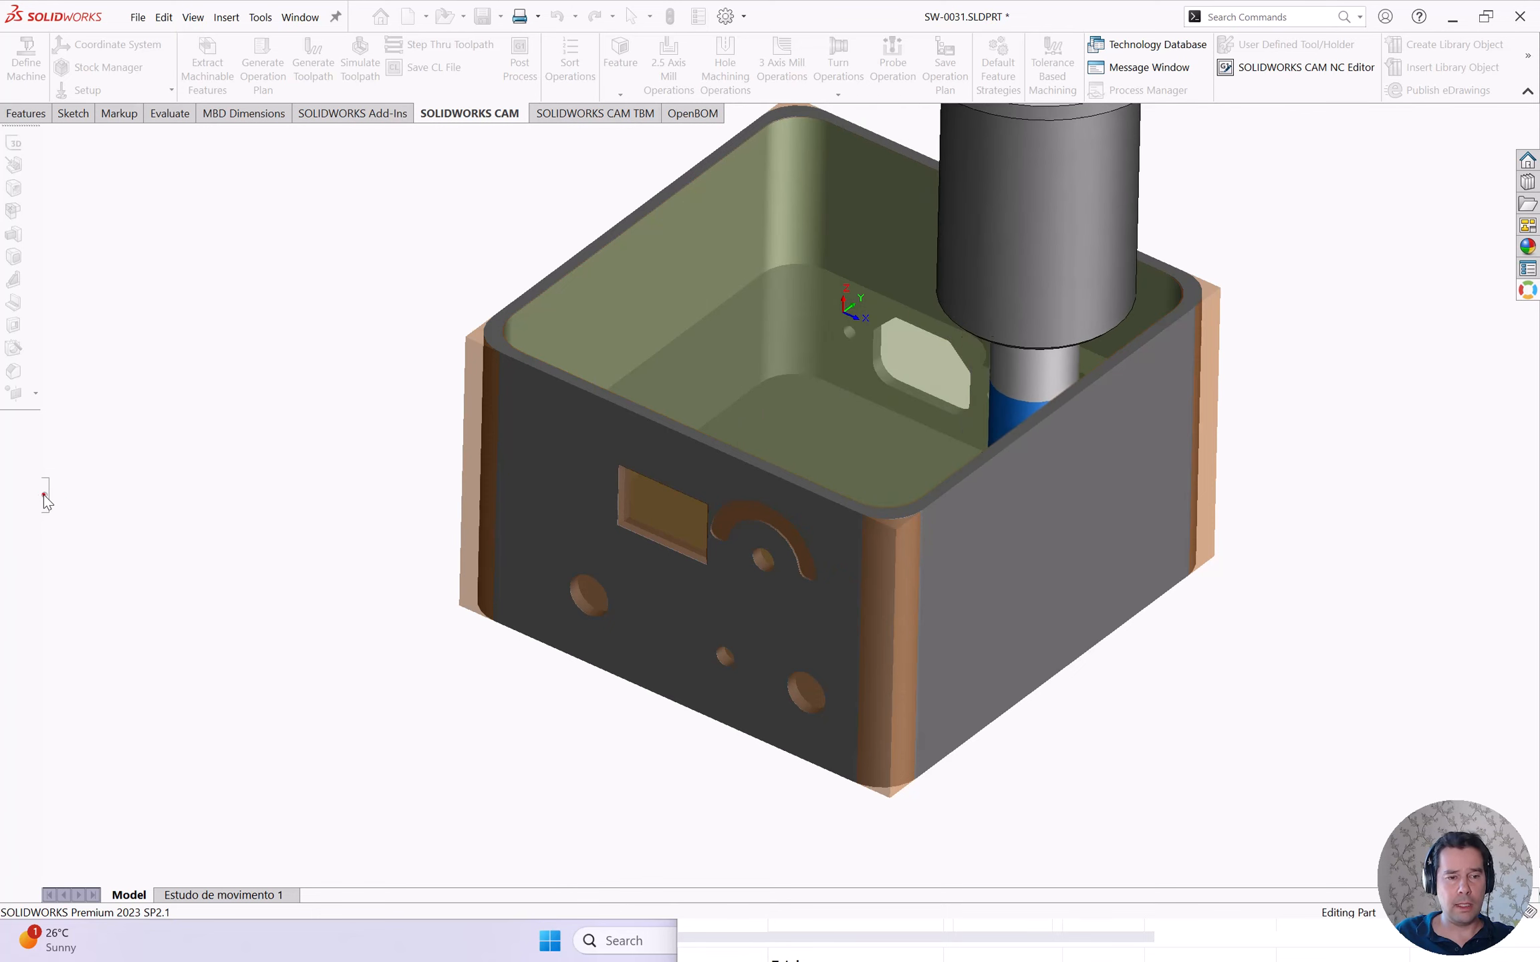
click(44, 495)
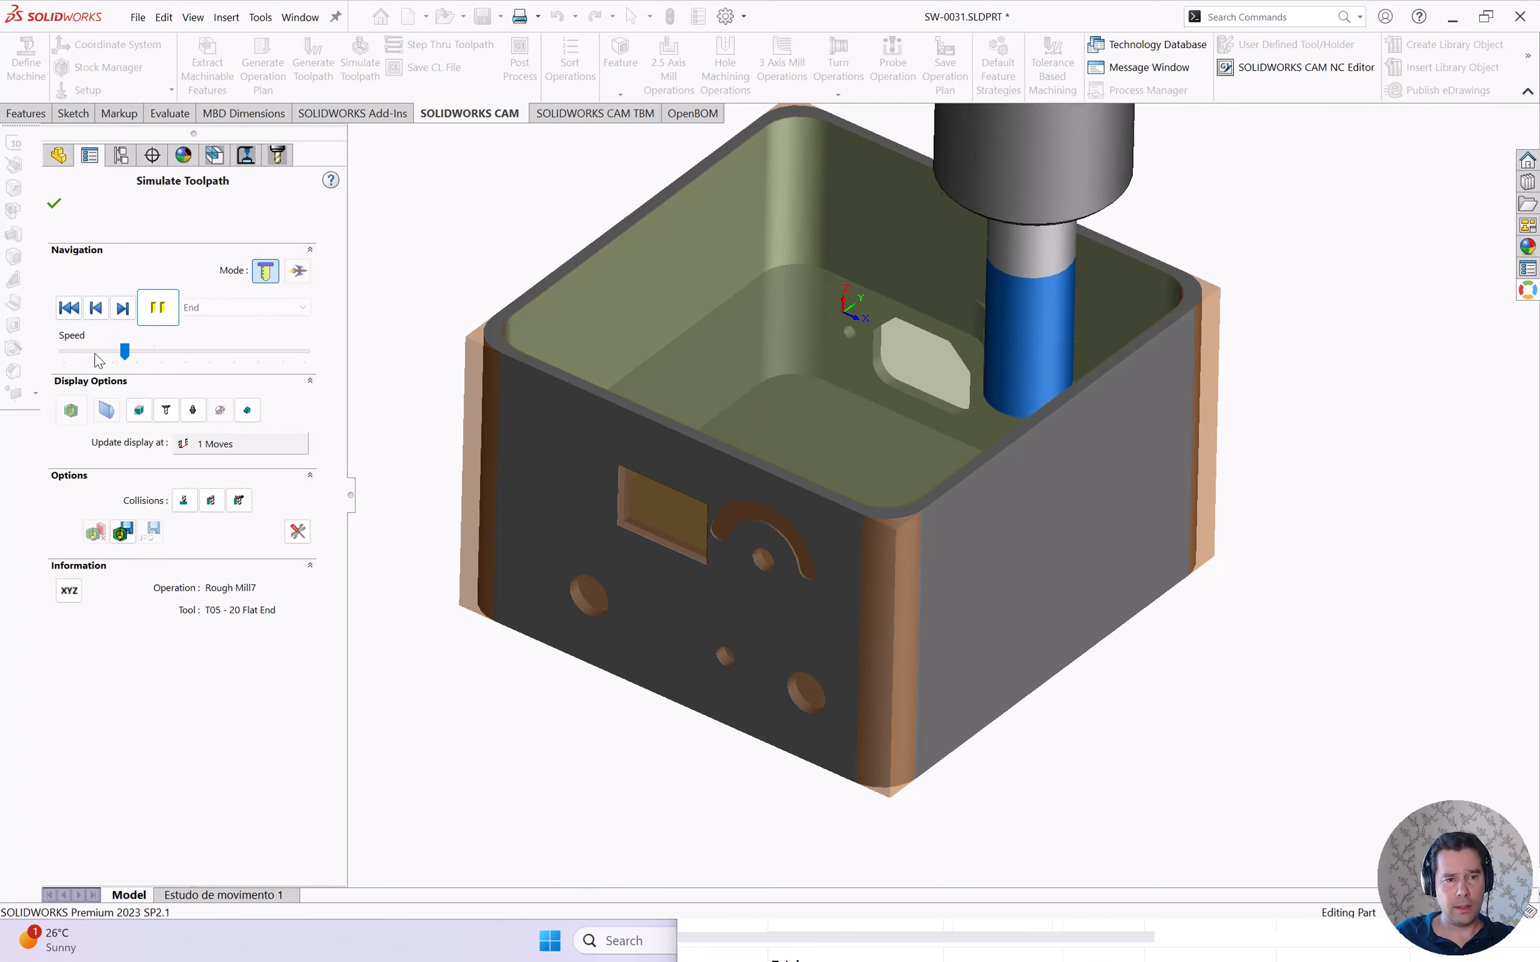
click(53, 200)
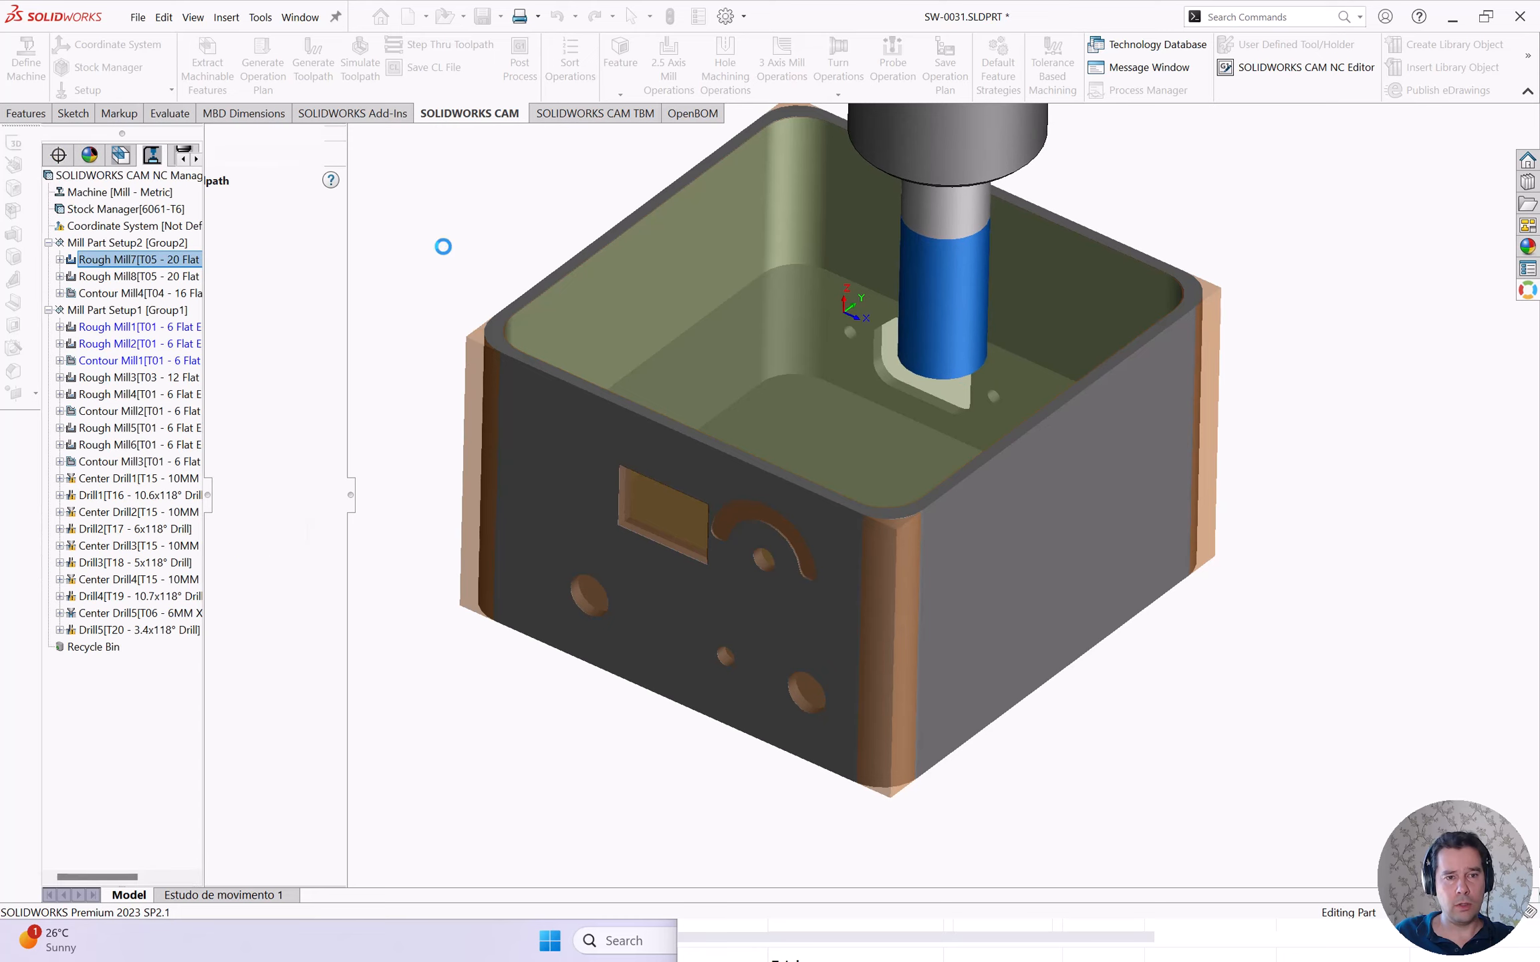
key(ctrl+Tab)
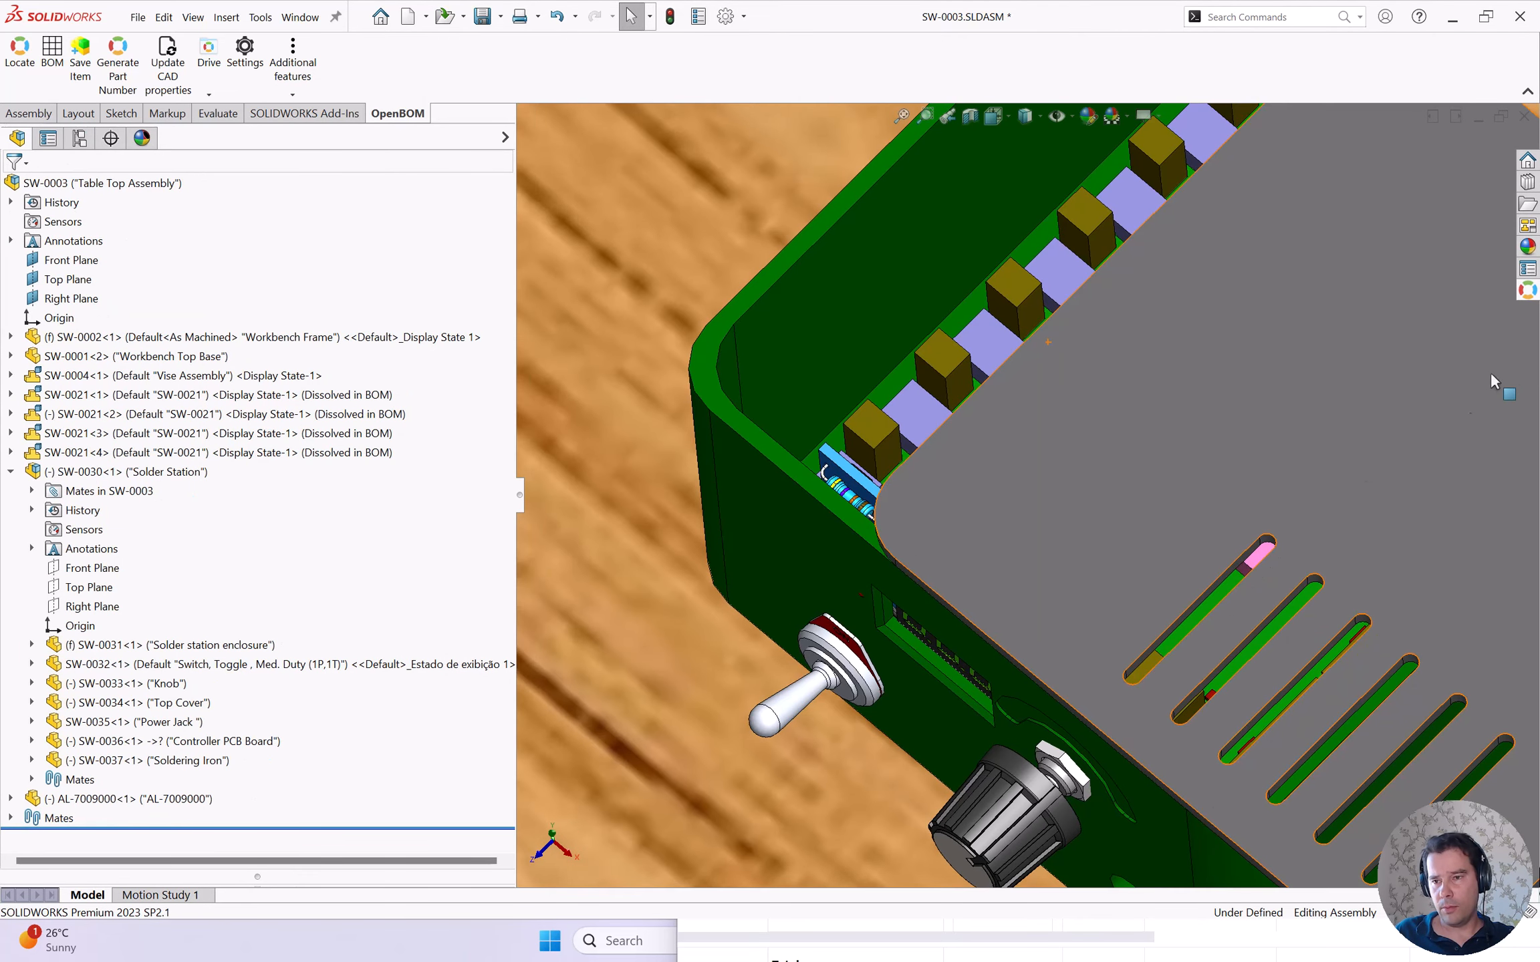
- Show the Workbench BOM in the OpenBOM task pane, expanding the 7009000.PrjPcb-Parts and Solder Station rows
click(1527, 290)
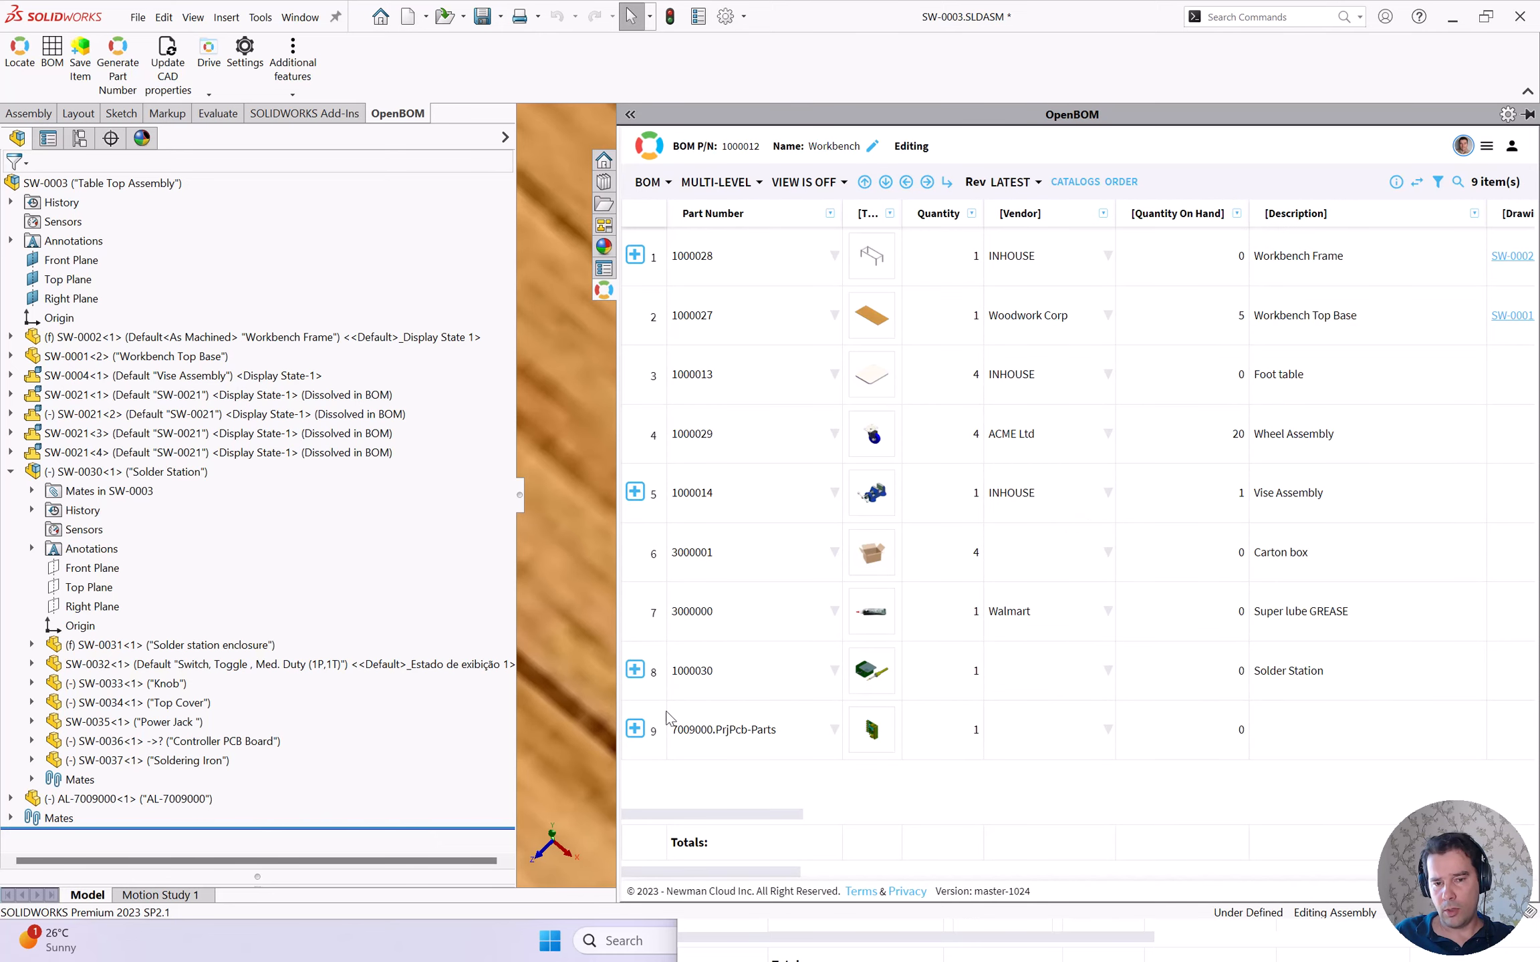
click(635, 730)
click(715, 732)
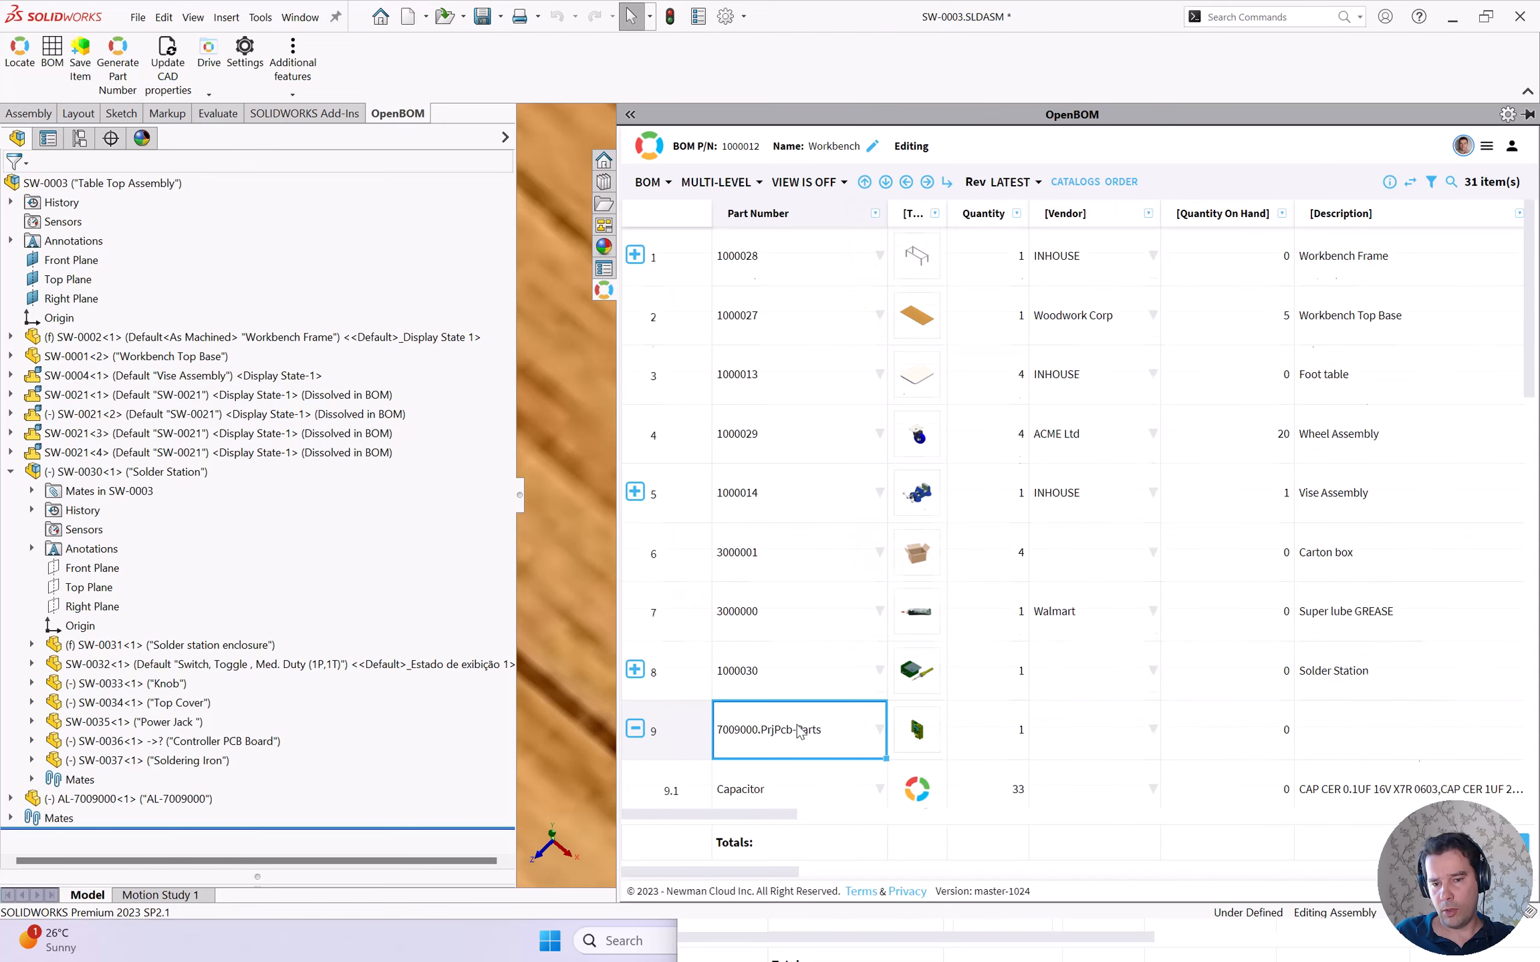
scroll(813, 580, down, 5)
click(635, 265)
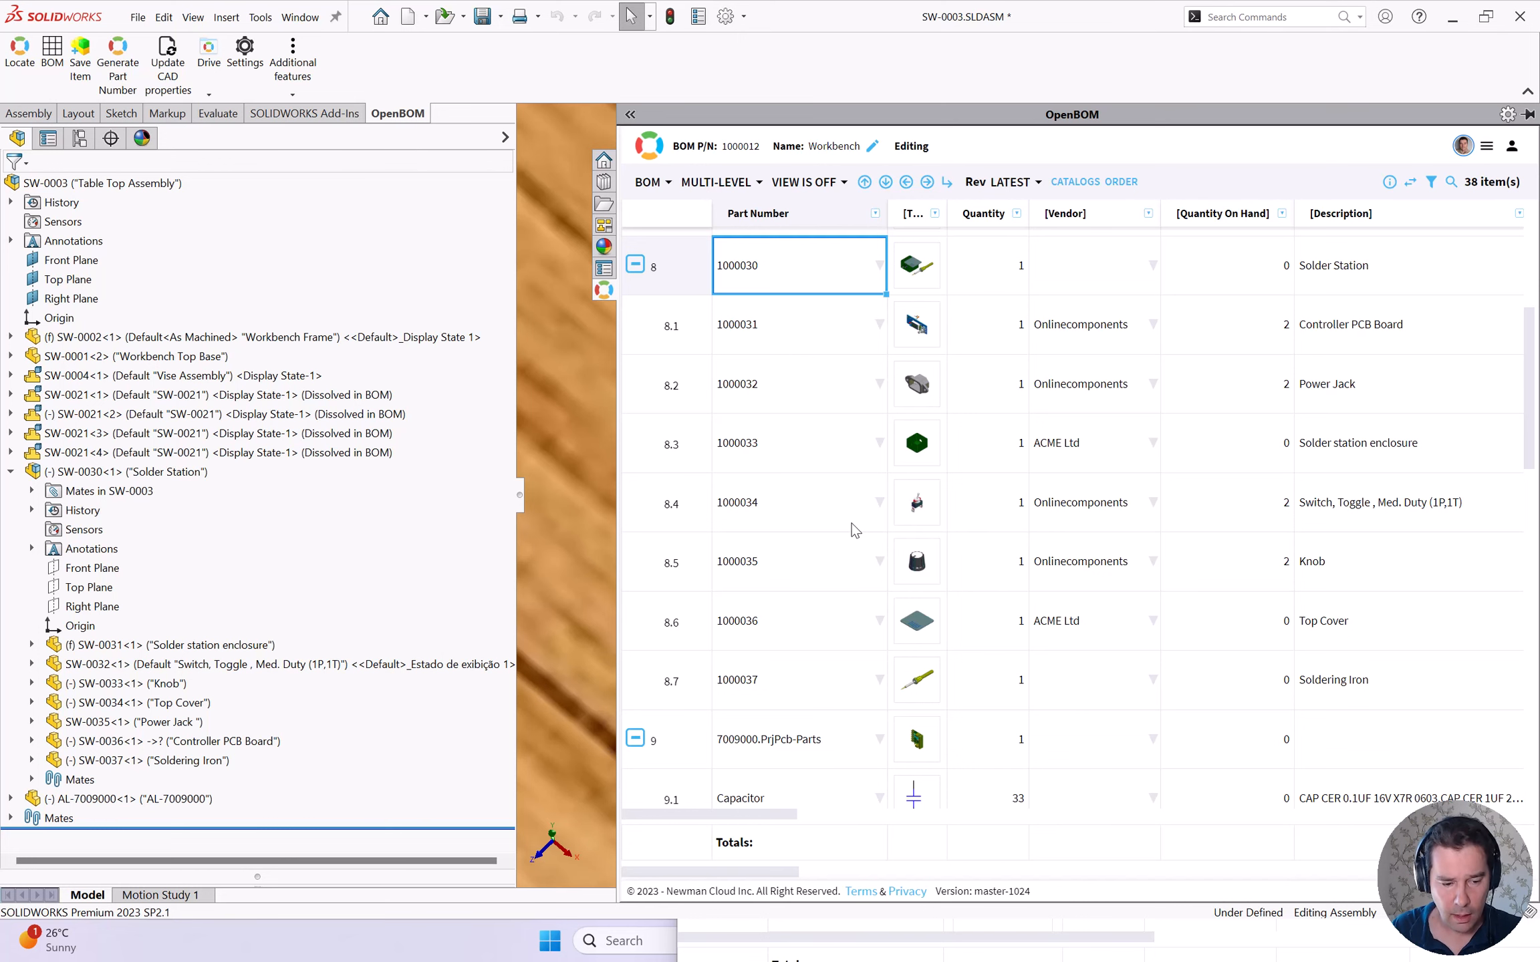
key(alt+Tab)
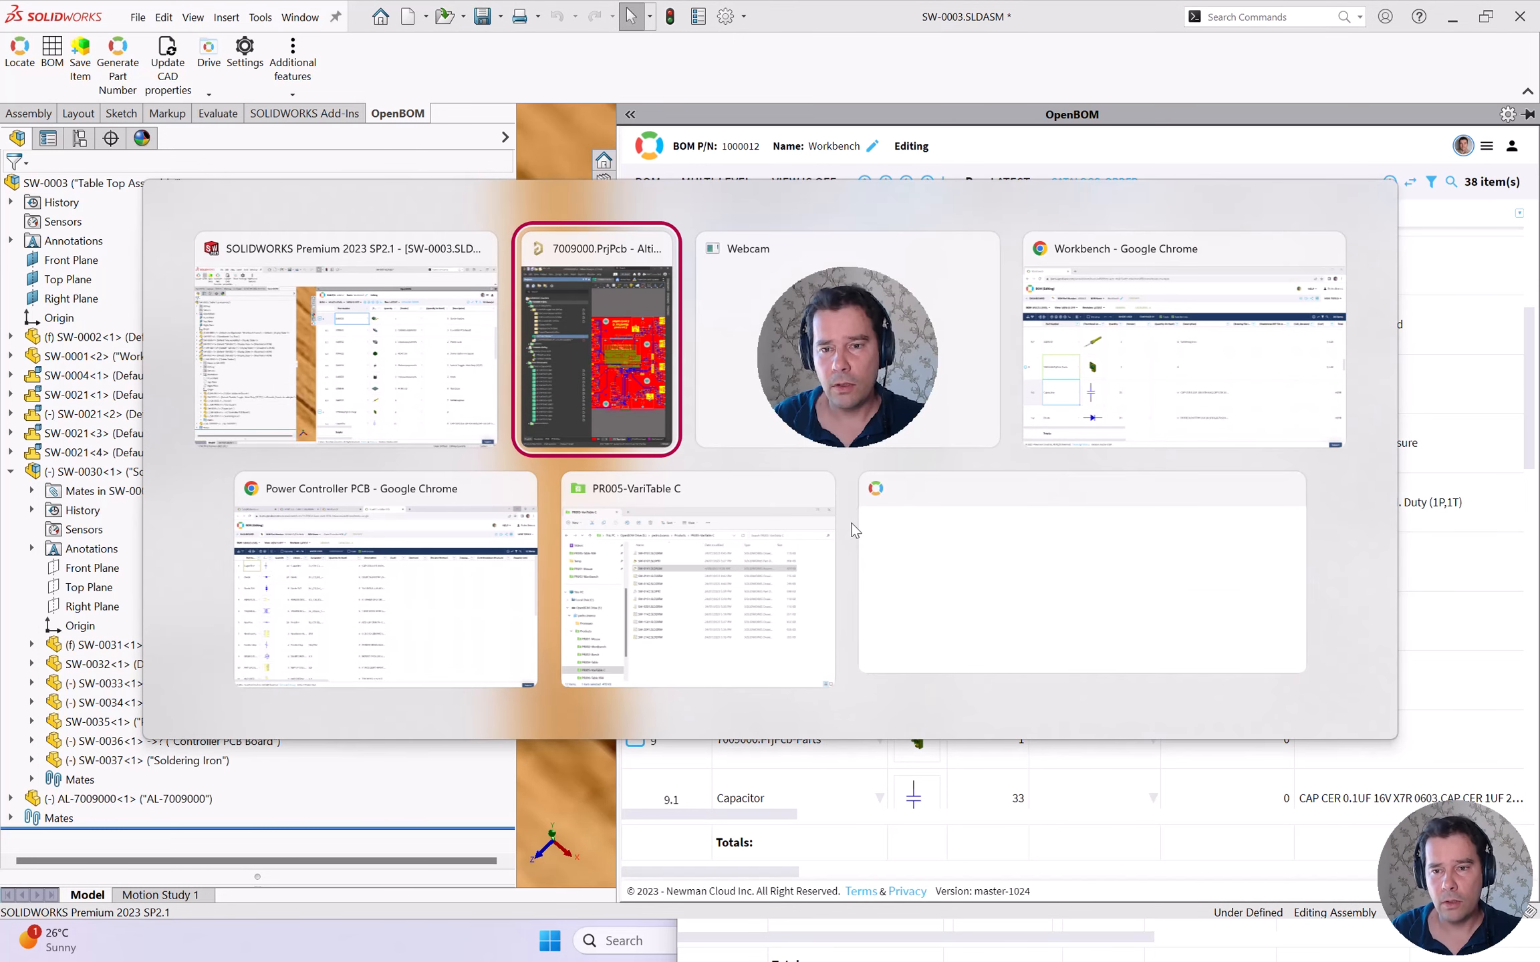
- Maximize the Workbench browser window and open the ALL BOMS list on the dashboard
key(alt+Tab)
key(alt+Tab)
drag(1315, 202, 1314, 208)
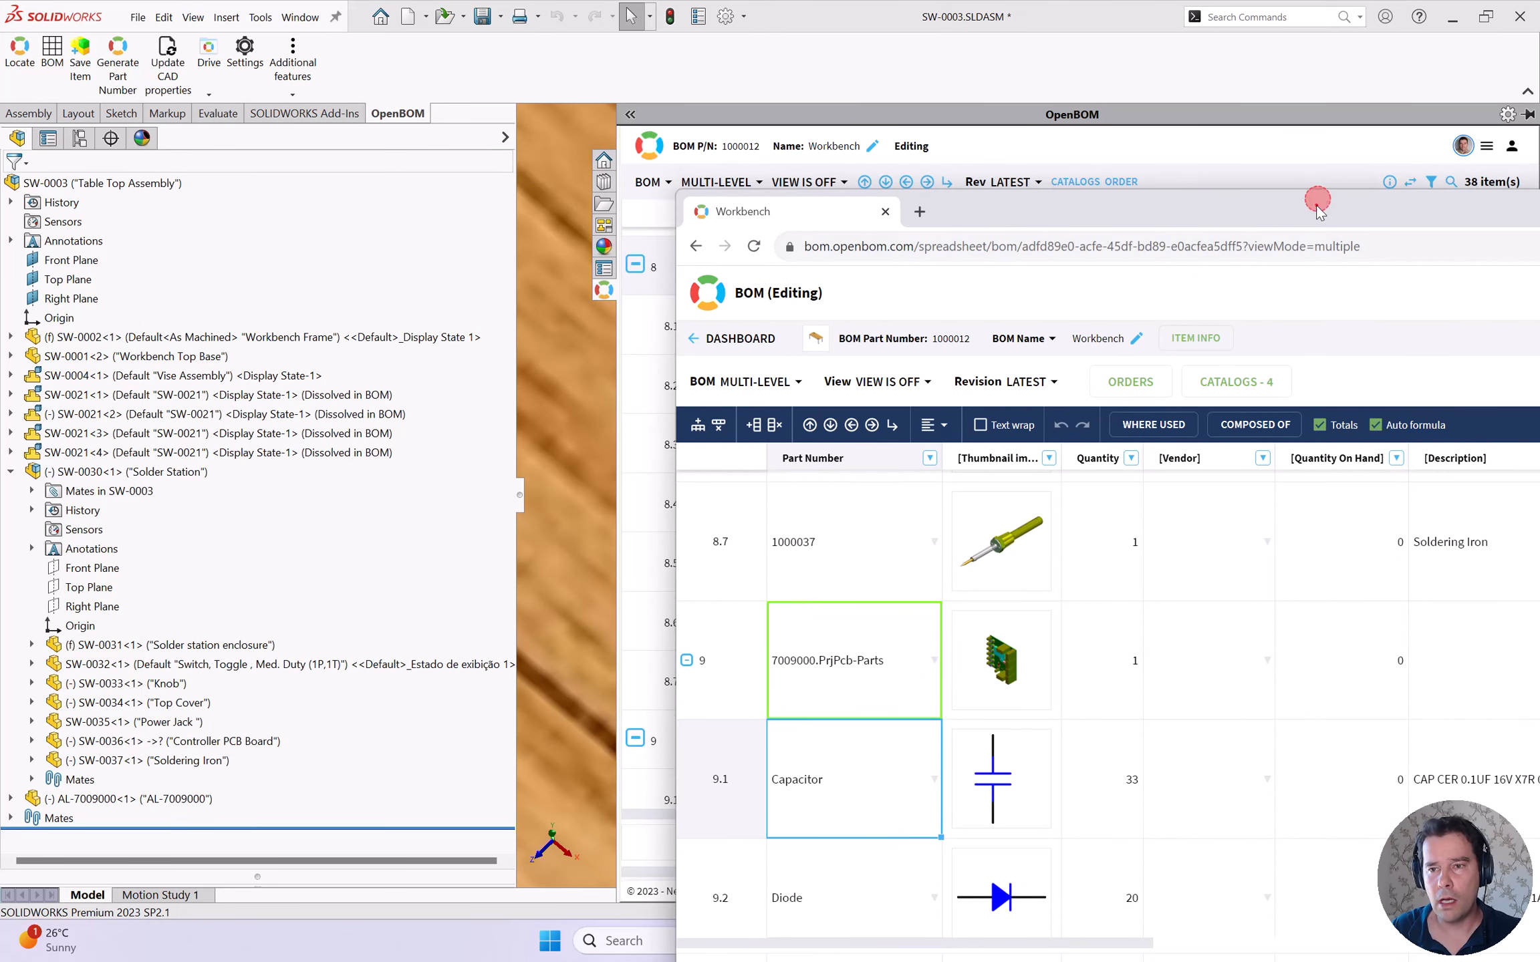
double_click(1314, 213)
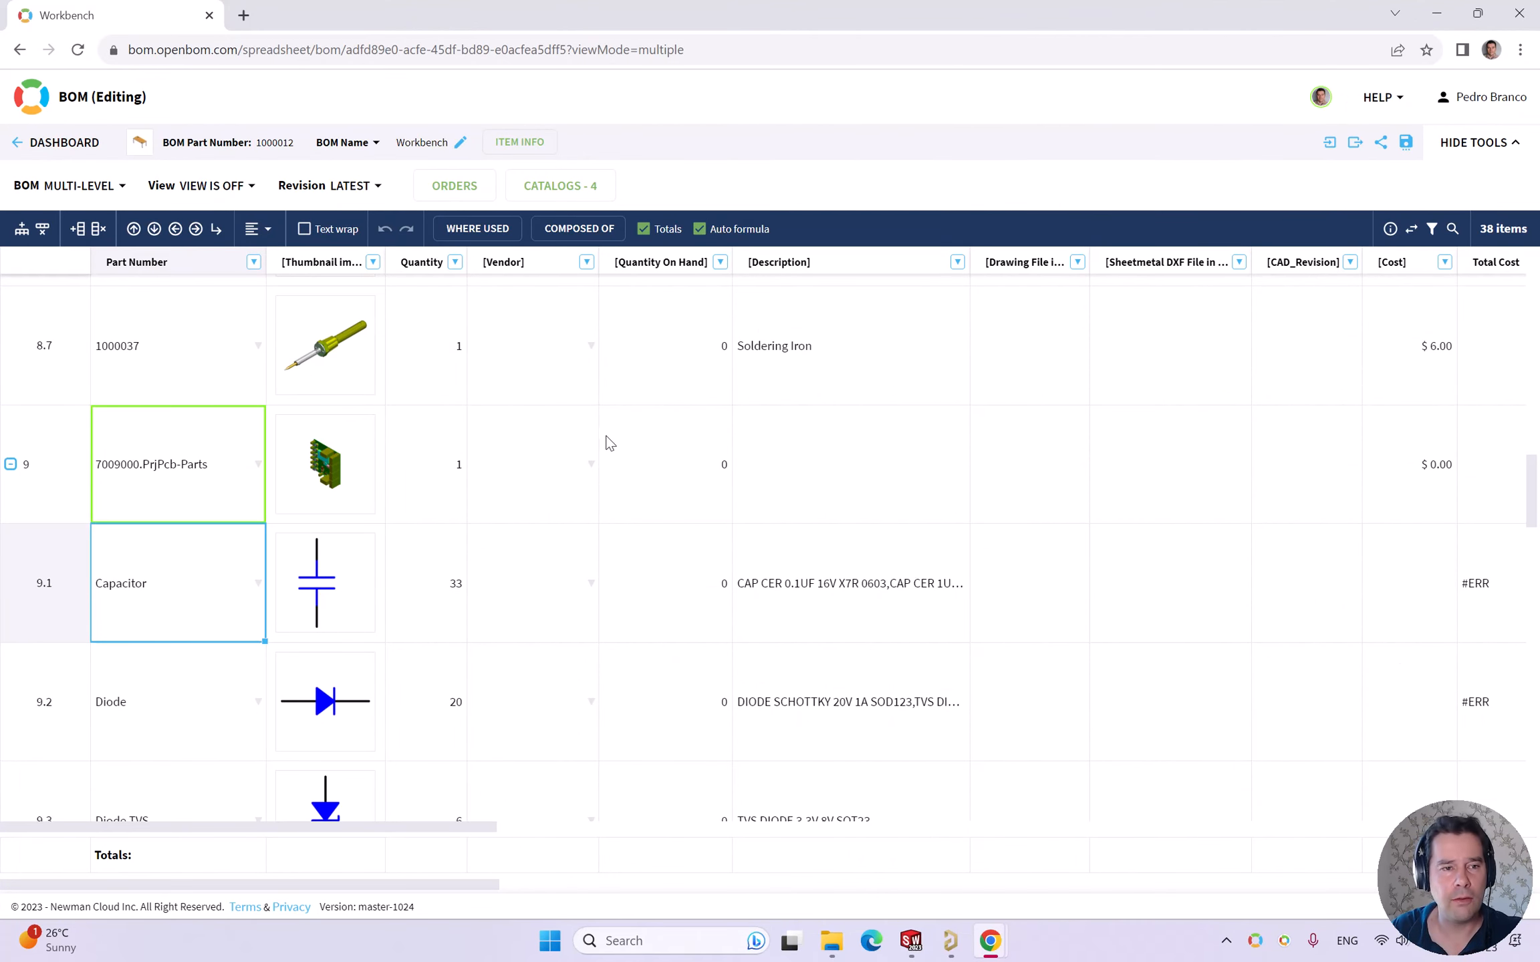
click(66, 143)
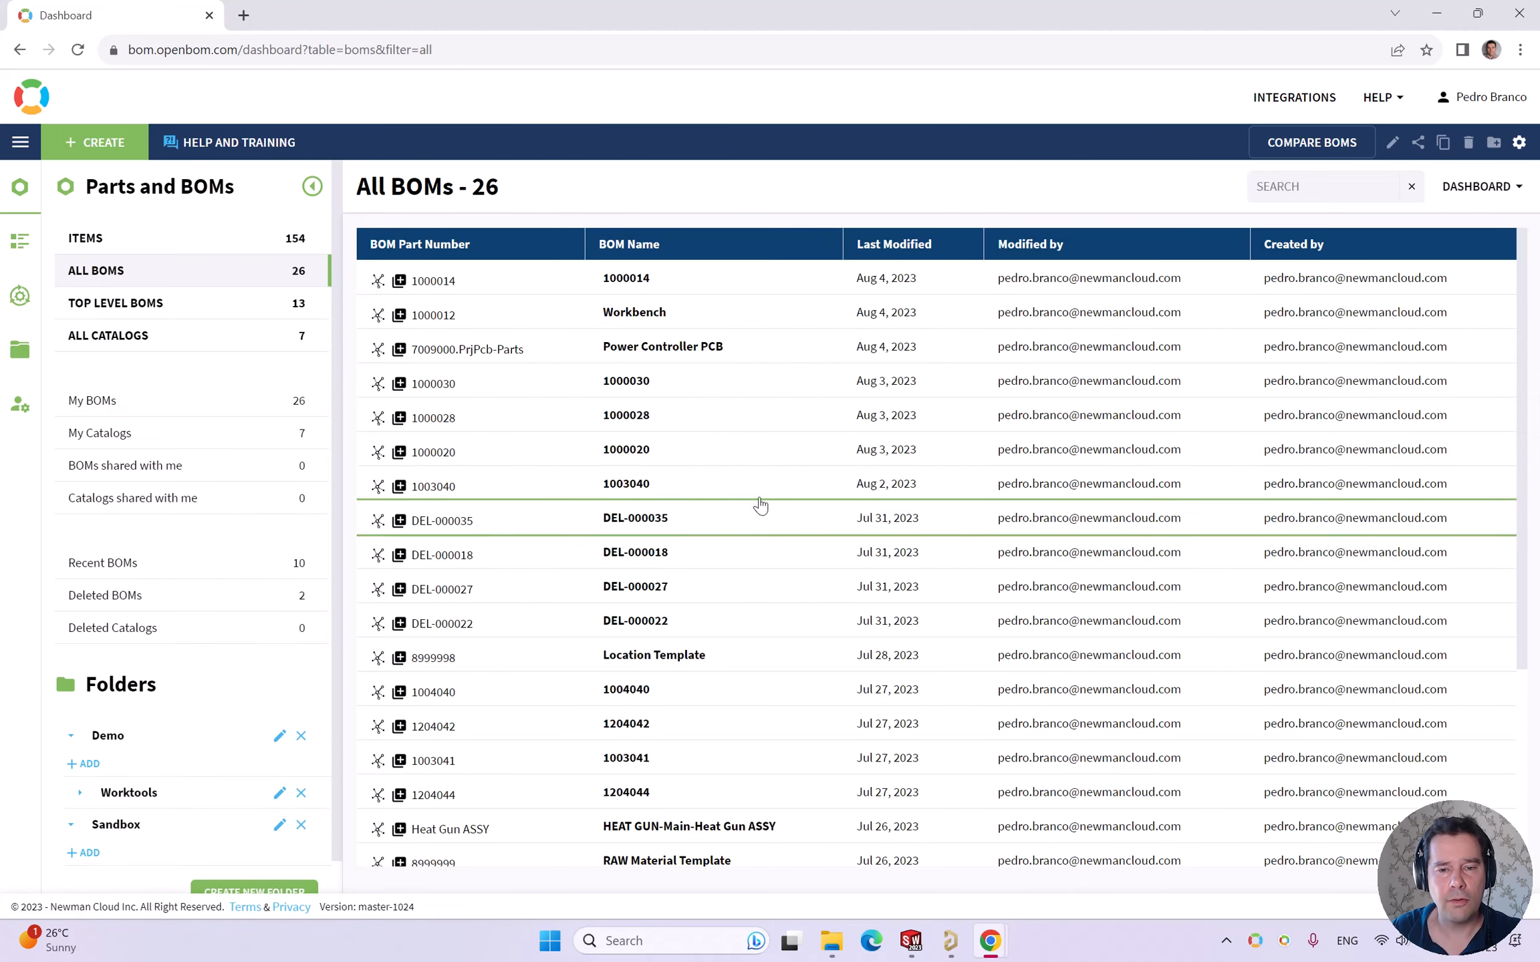
click(139, 274)
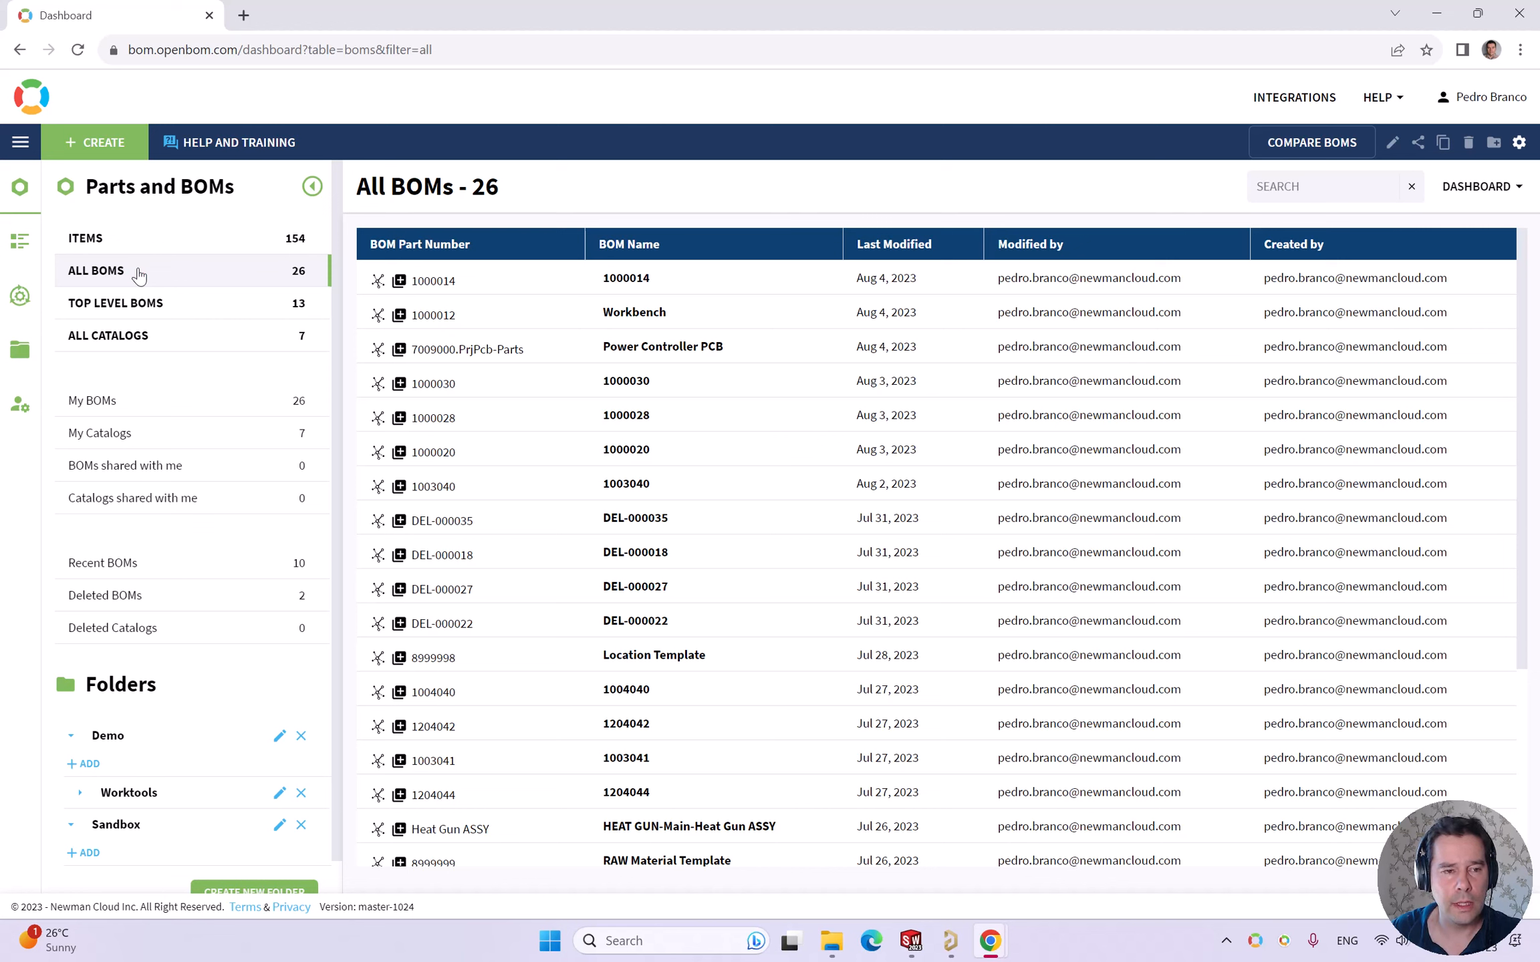
- Open the SolidWorks Items catalog from All Catalogs and select Solder Station in row 31
click(137, 334)
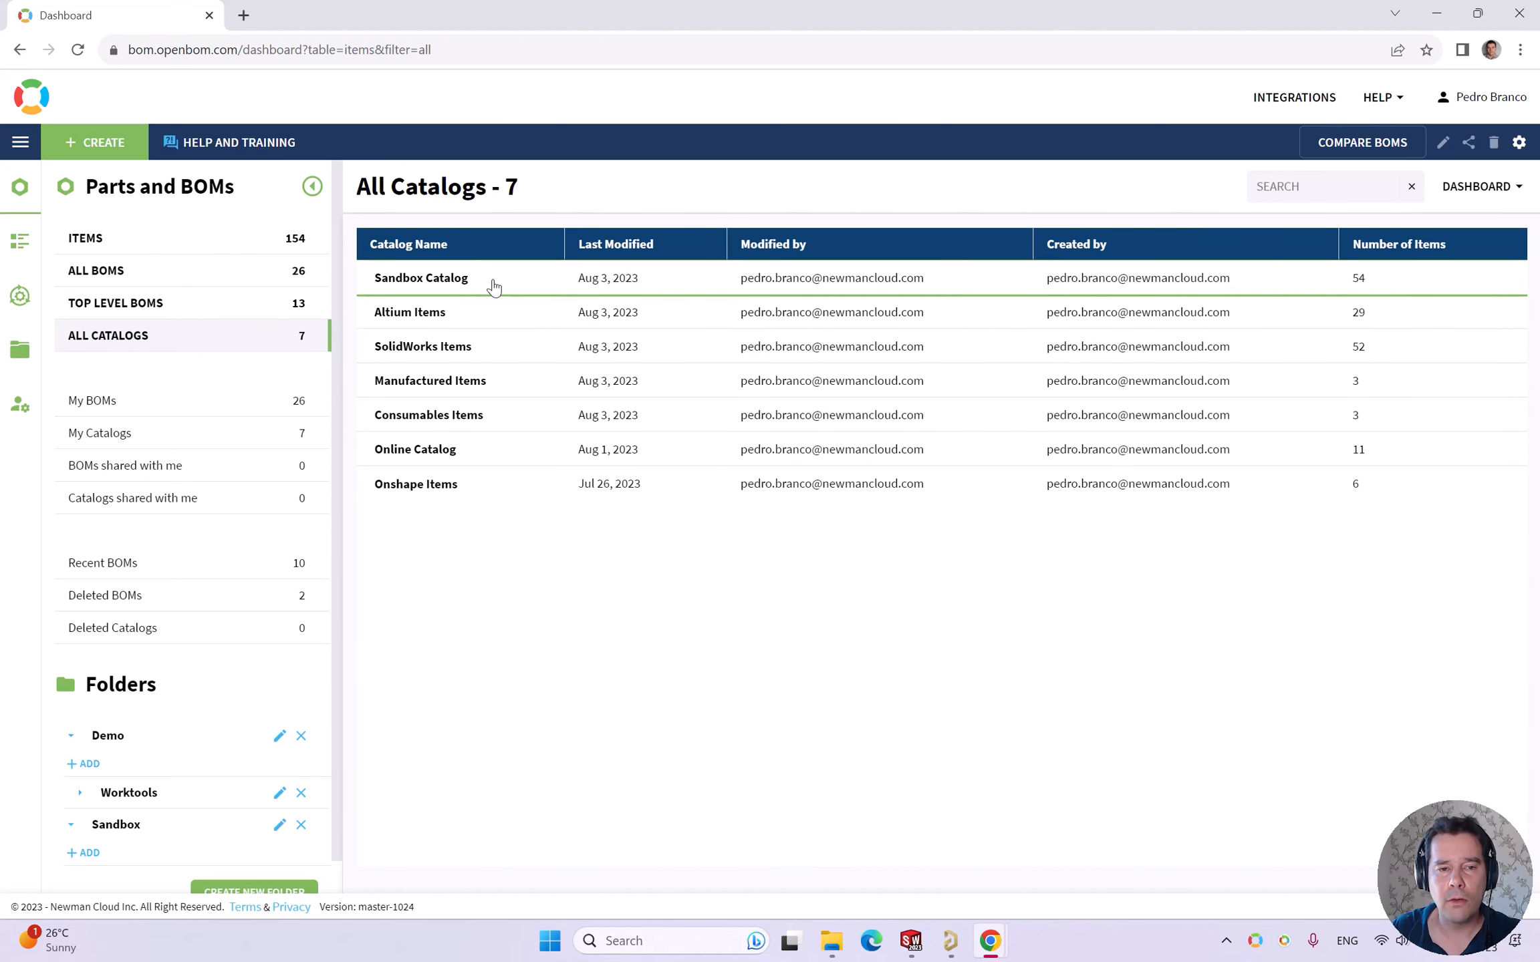
click(556, 379)
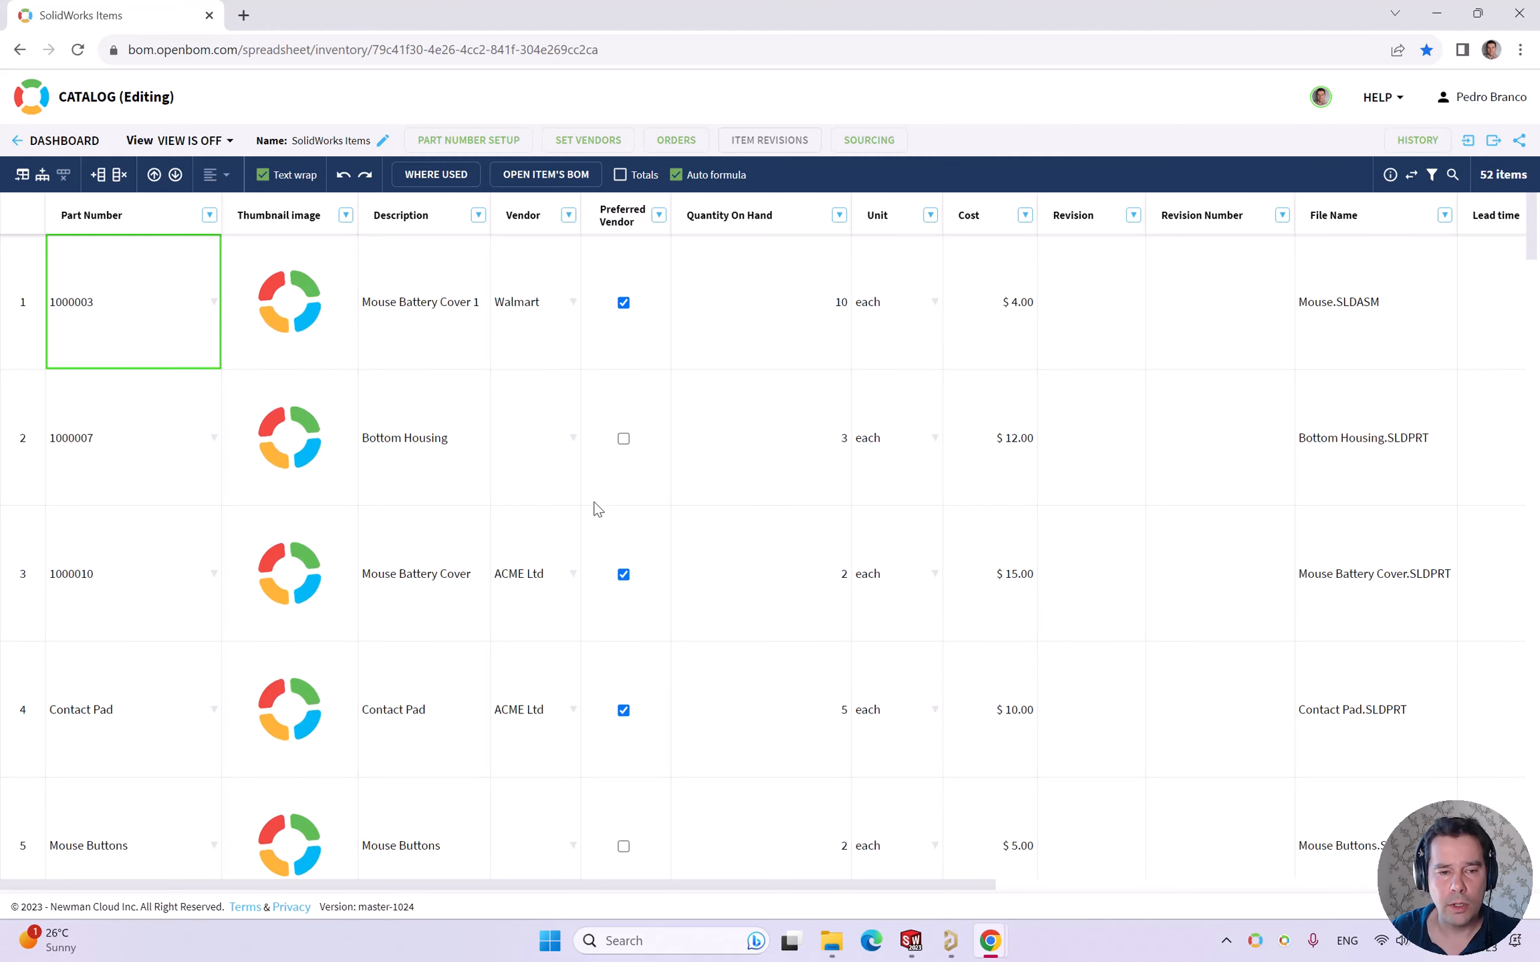
scroll(218, 641, down, 5)
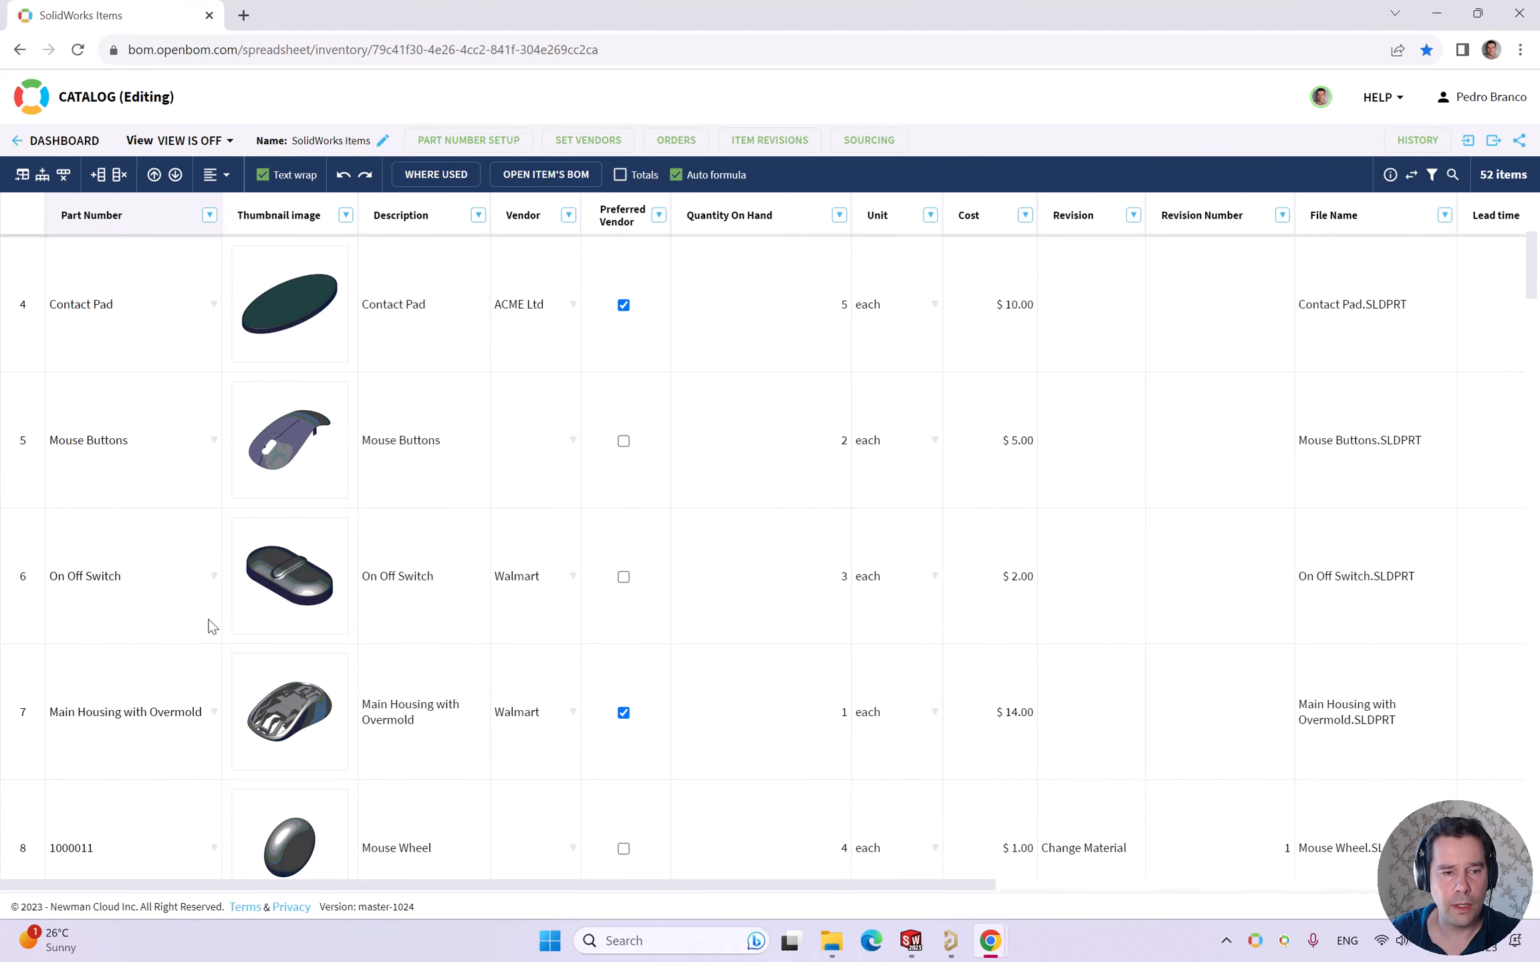
scroll(204, 628, down, 20)
scroll(188, 595, down, 12)
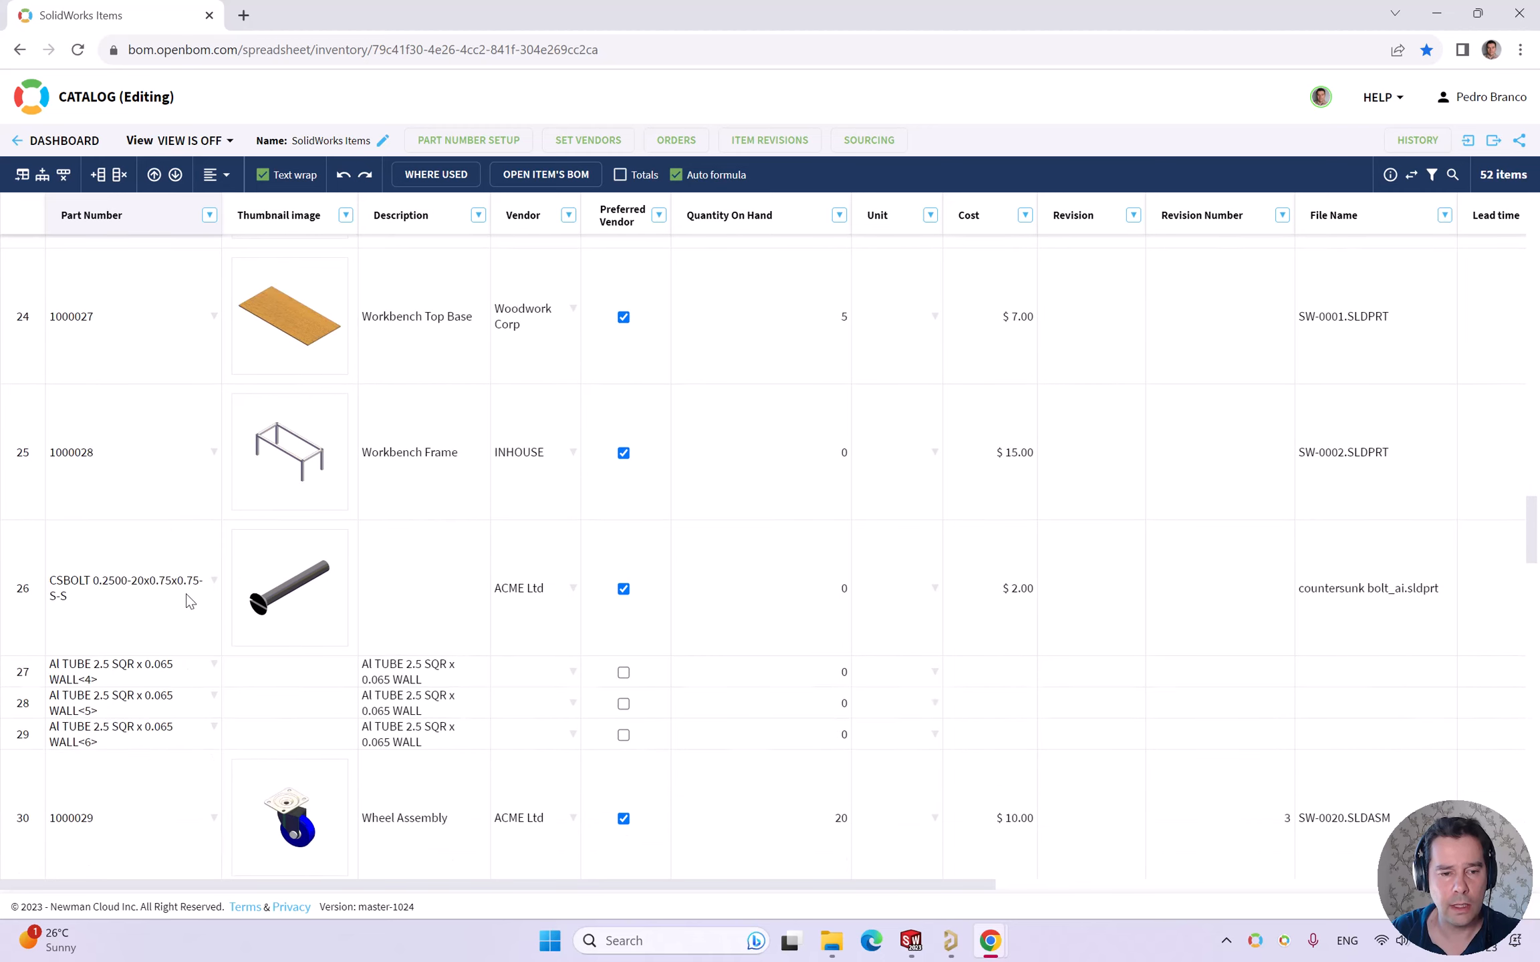
scroll(159, 601, up, 2)
click(20, 459)
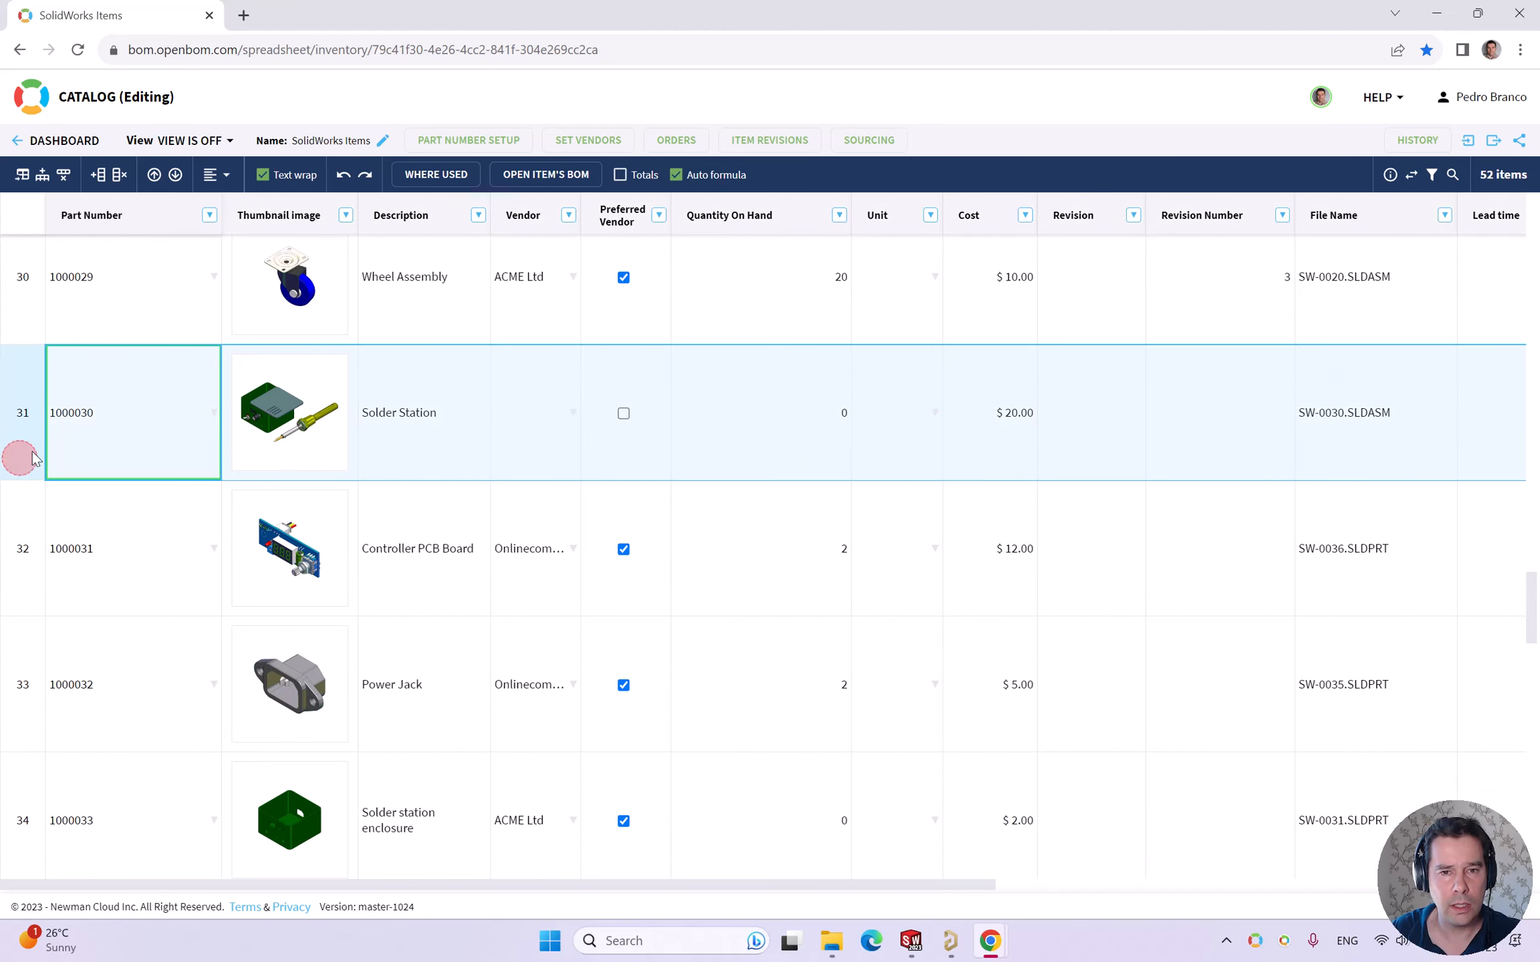
- Open the Solder Station's existing order, Order 1 SolidWorks Items, in a new tab
click(677, 140)
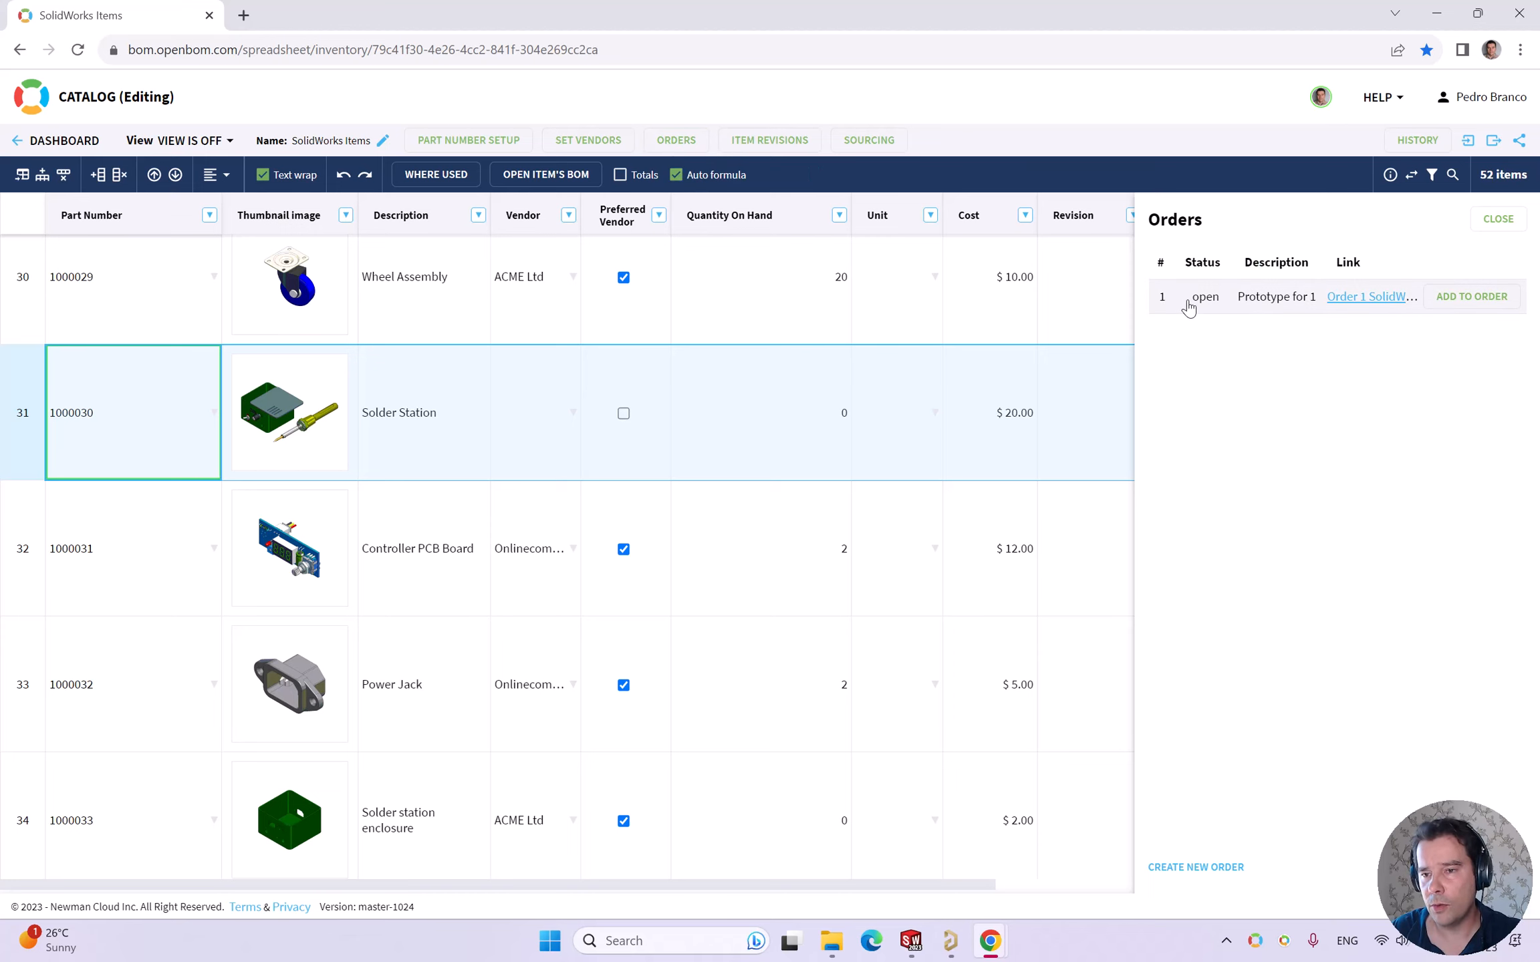
click(1370, 297)
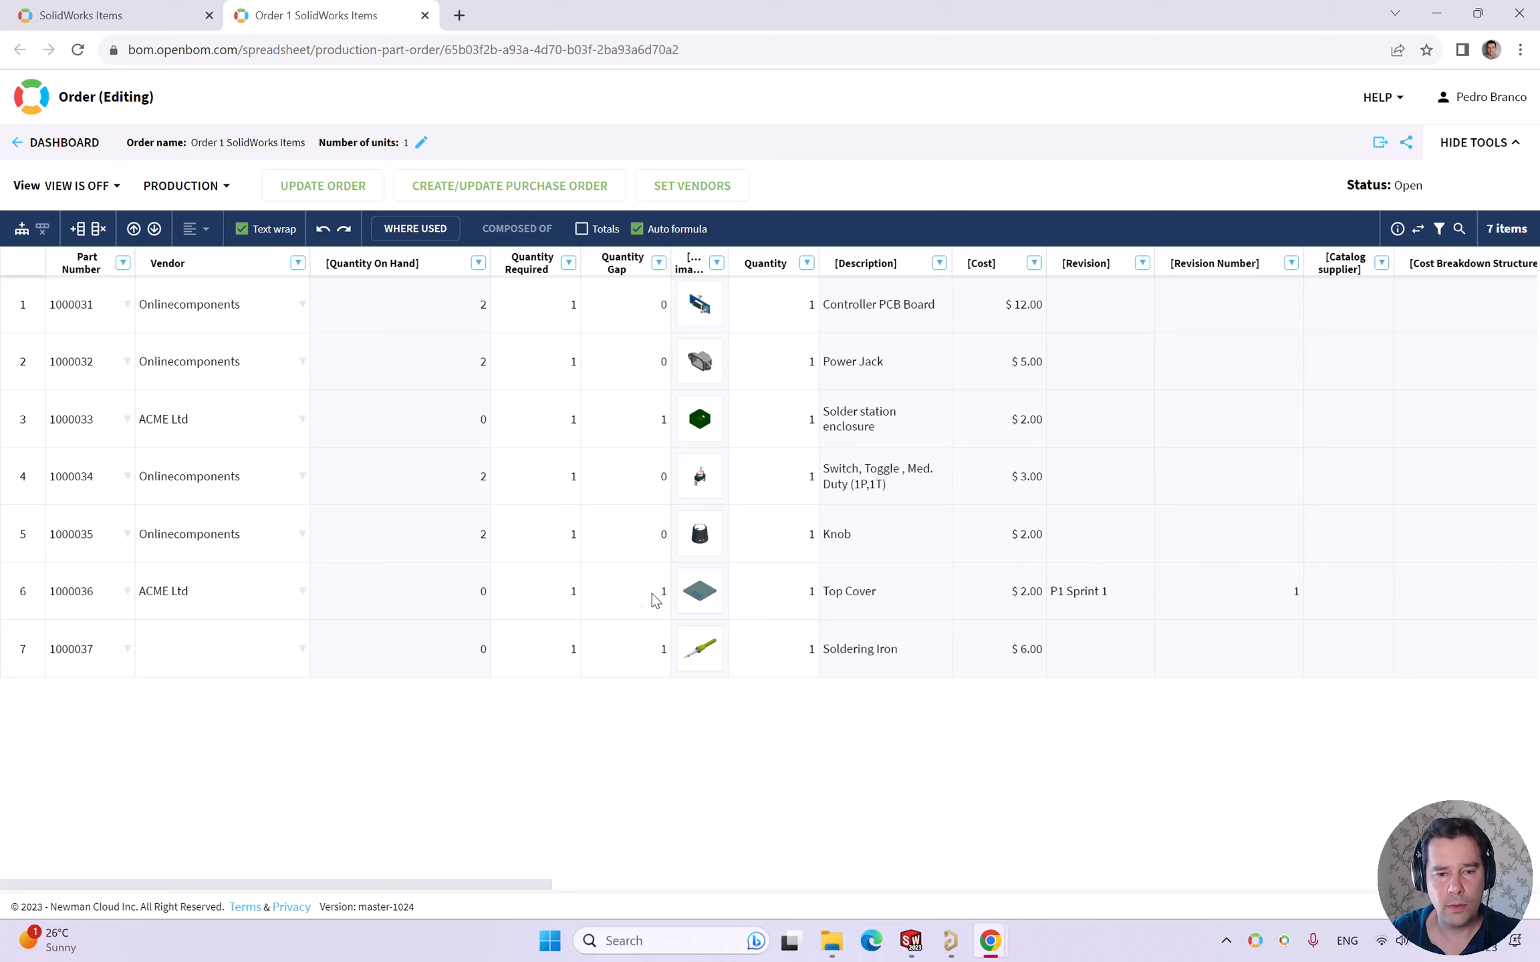
- Create purchase orders from Order 1 and open the ACME Ltd purchase order
click(15, 605)
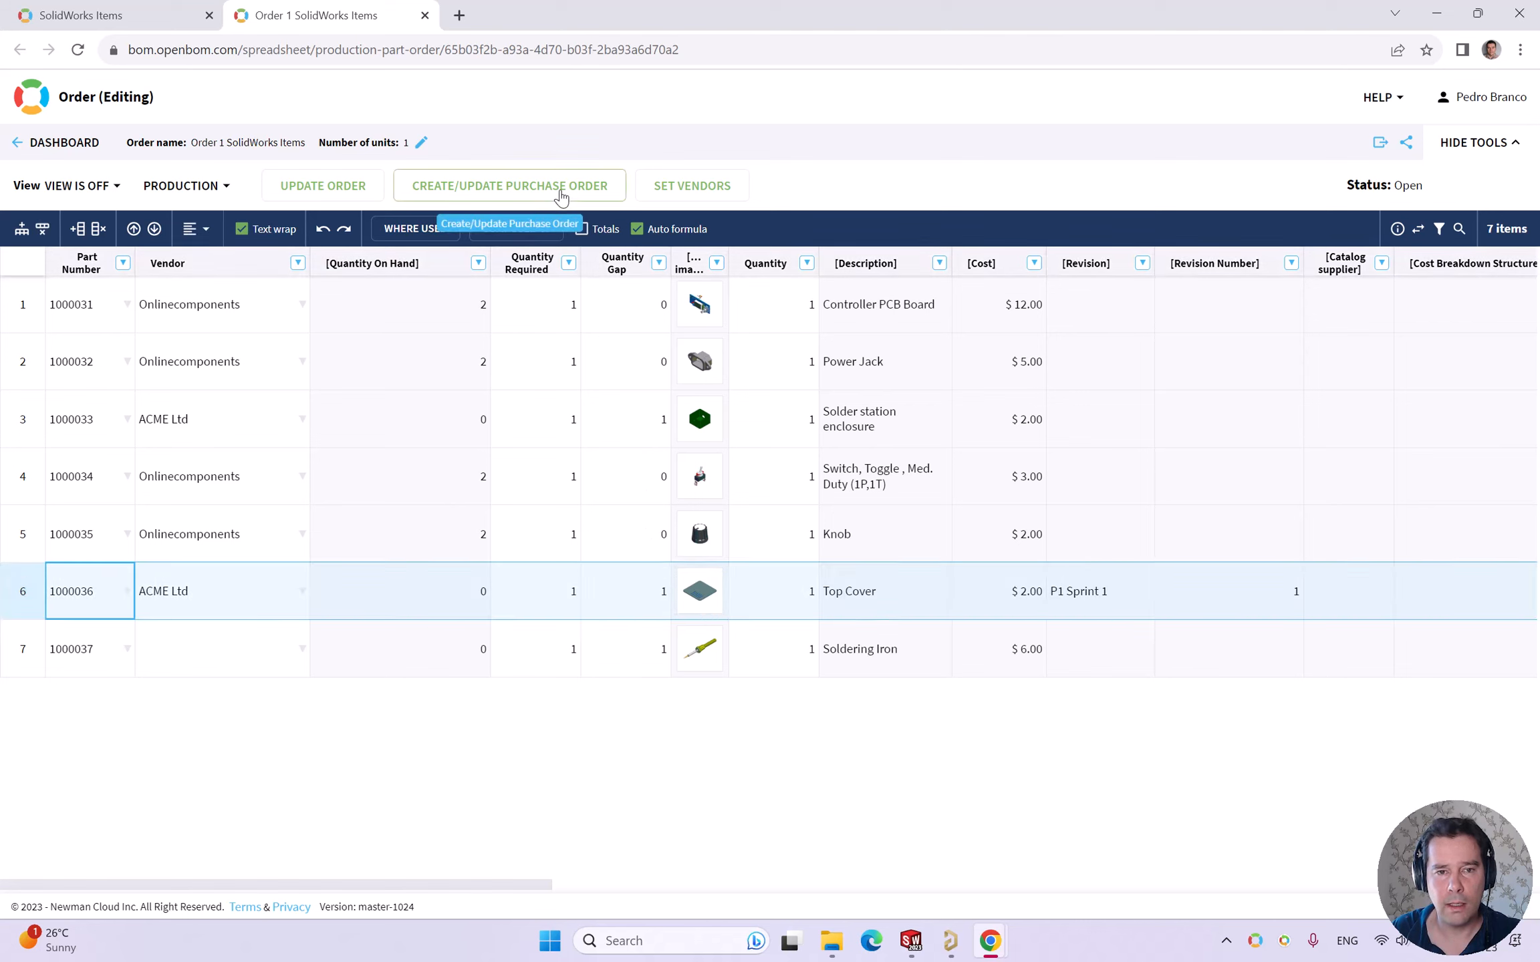
click(565, 187)
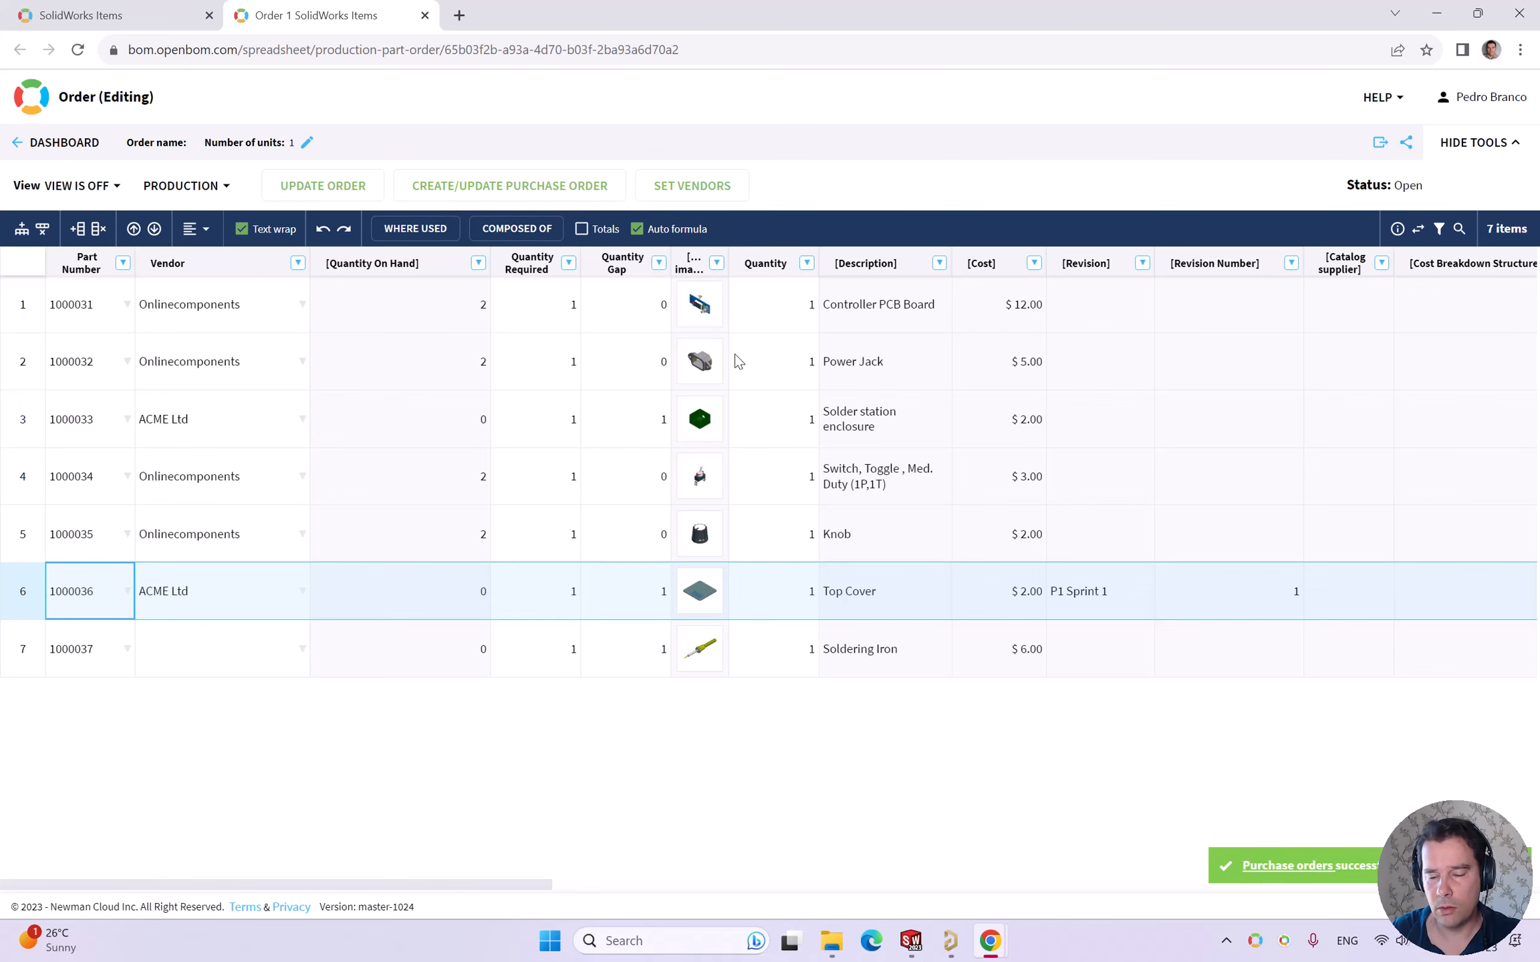
click(1283, 866)
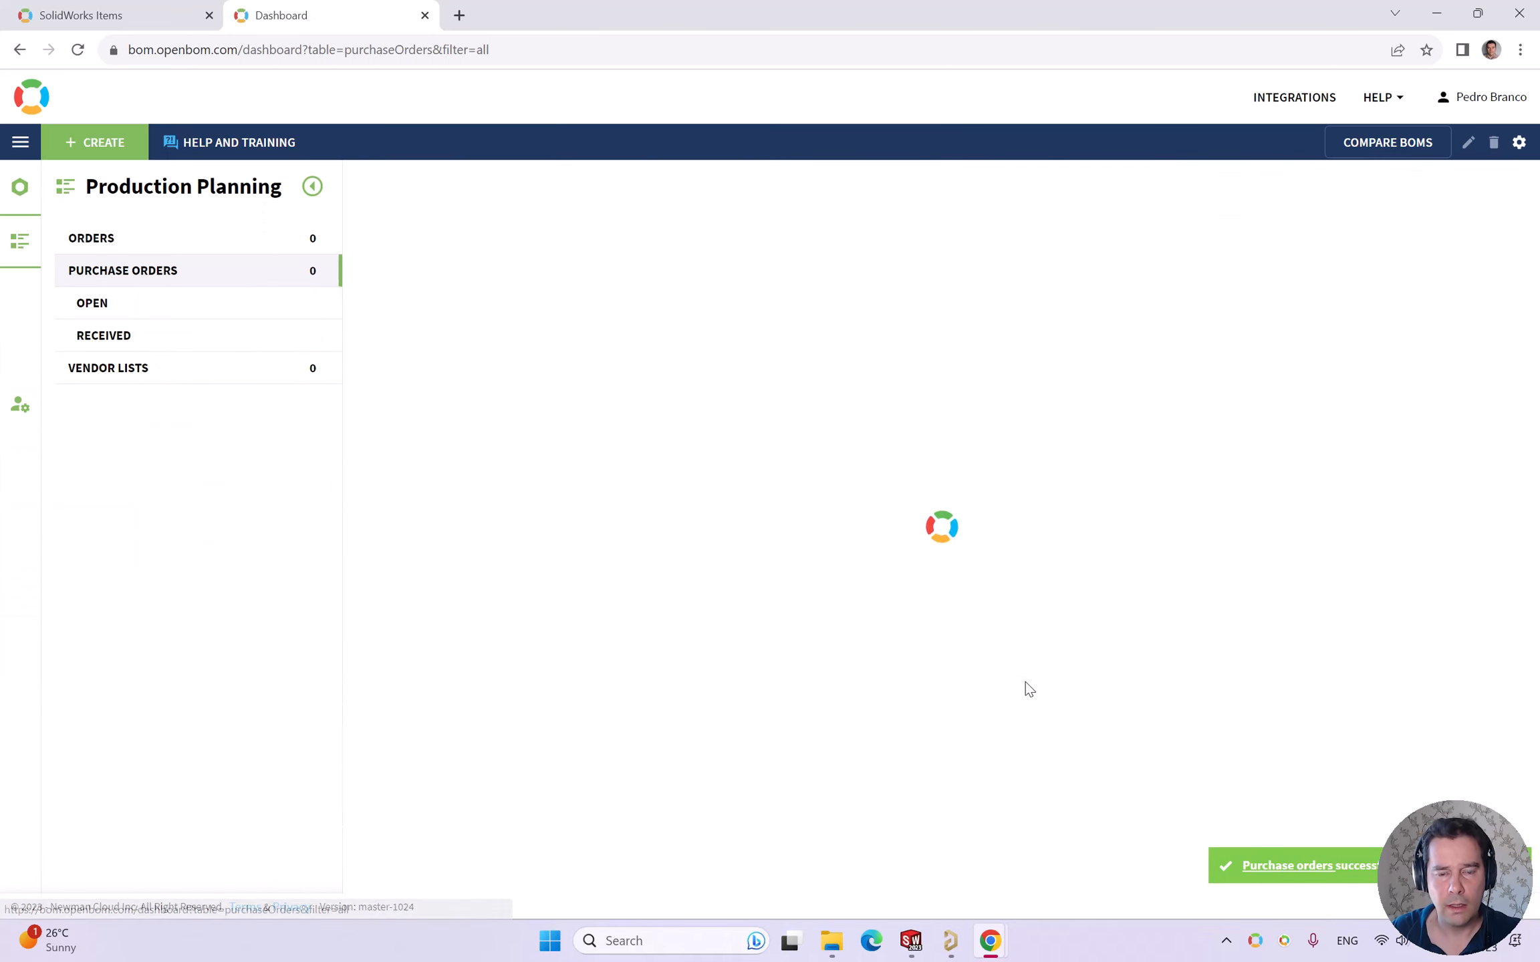
click(641, 278)
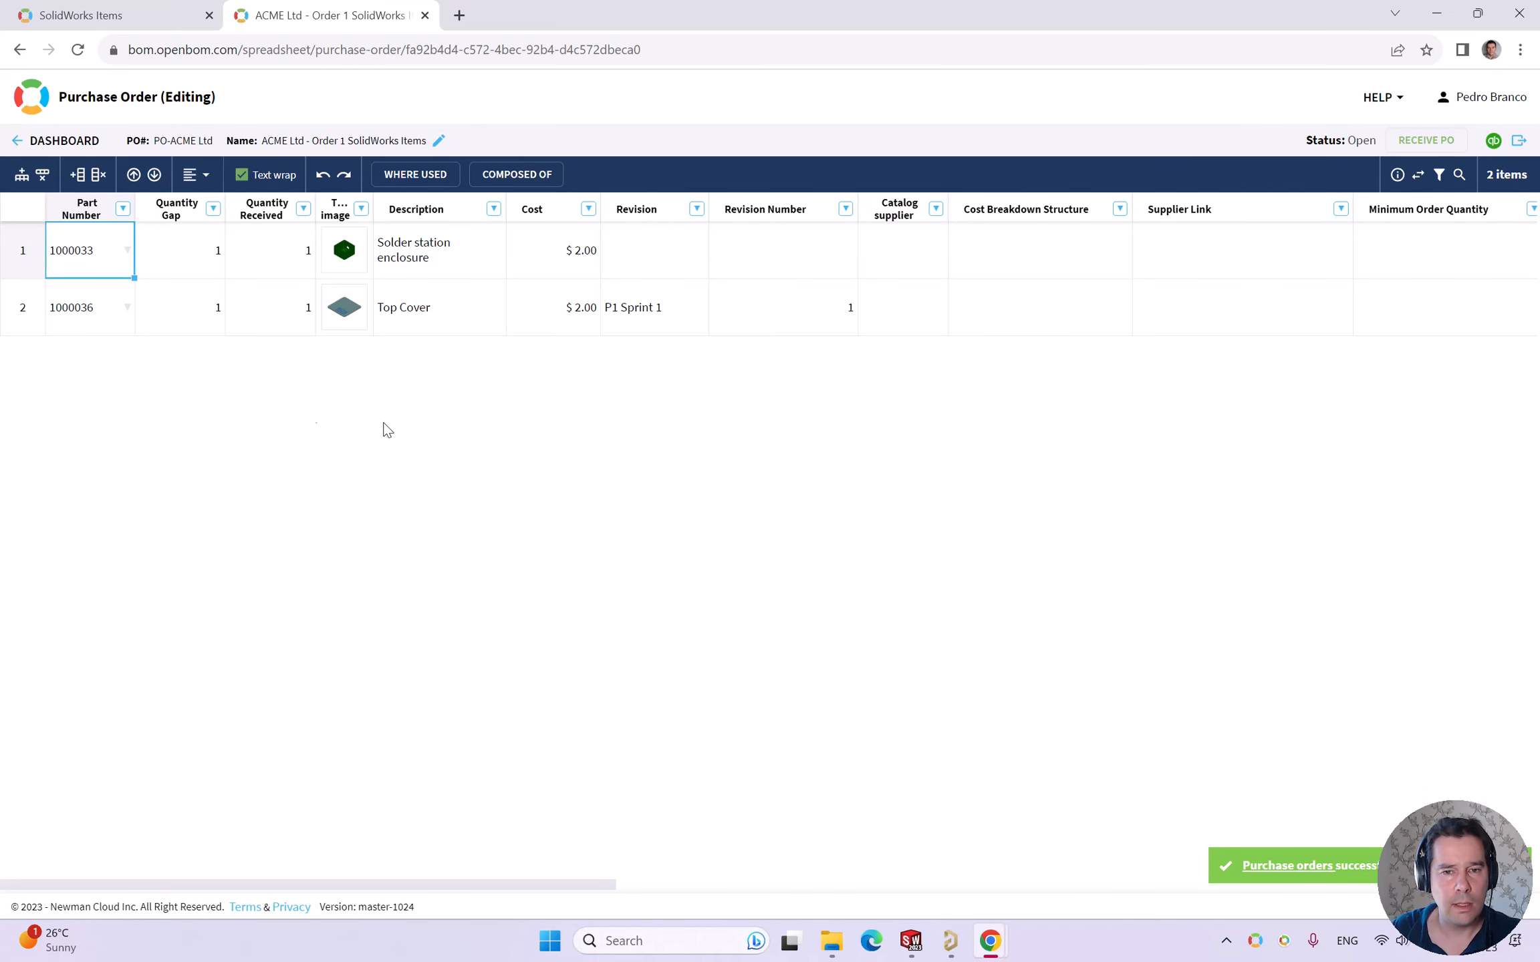
click(20, 316)
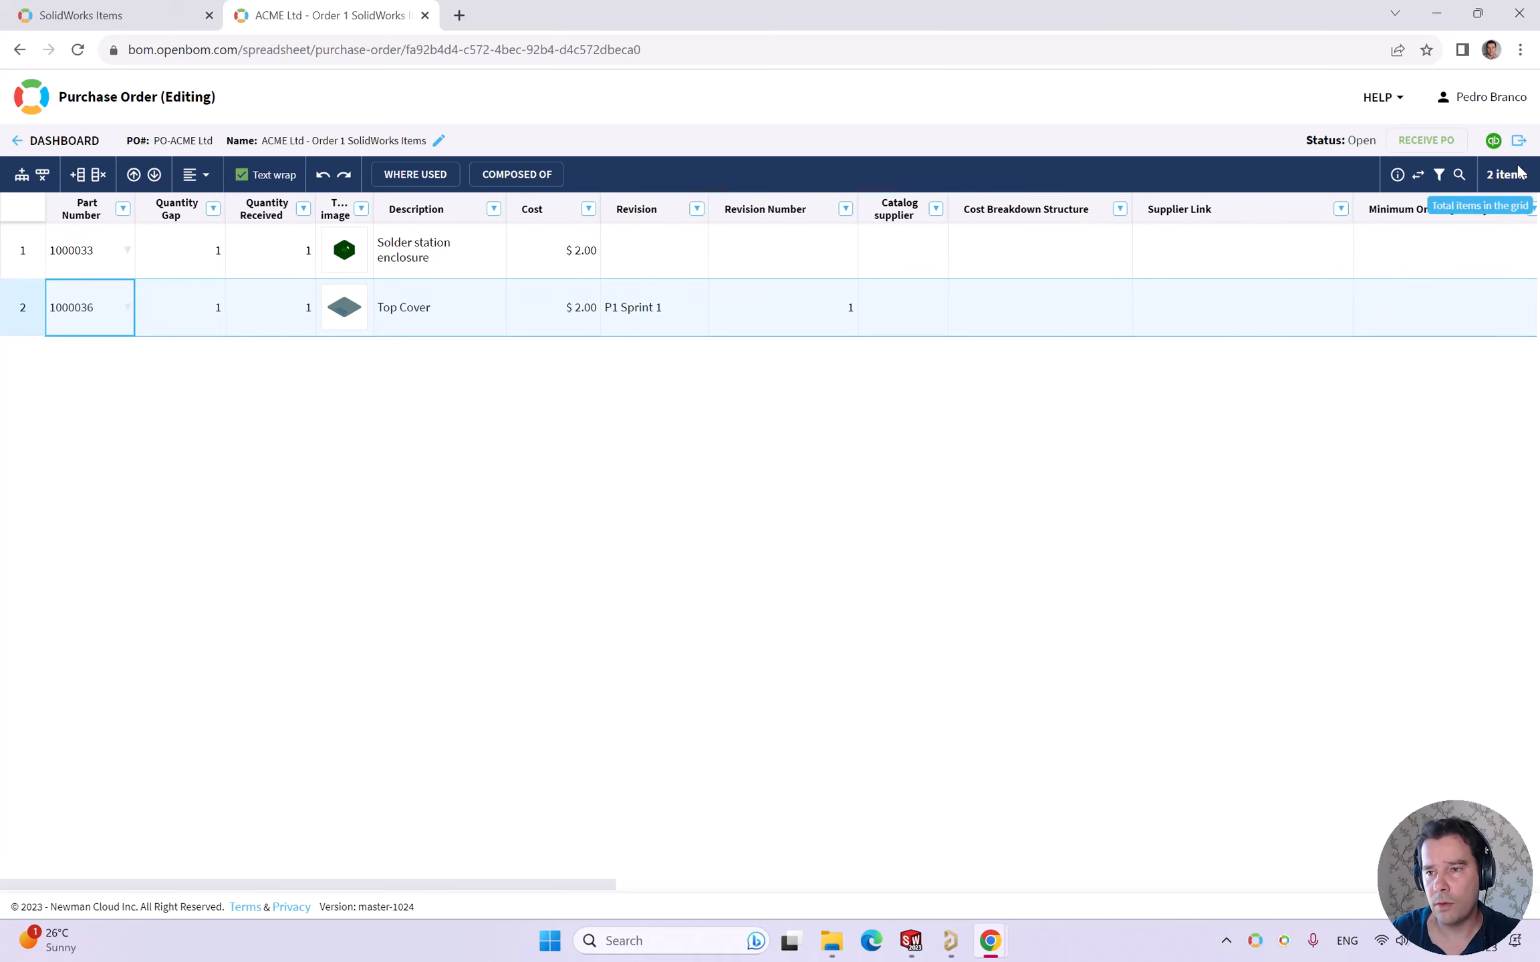
- Export the filtered ACME Ltd PO to PDF with modlogo.htm, using five columns: Part Number, Quantity Gap, Thumbnail, Description, STEP file
click(1519, 141)
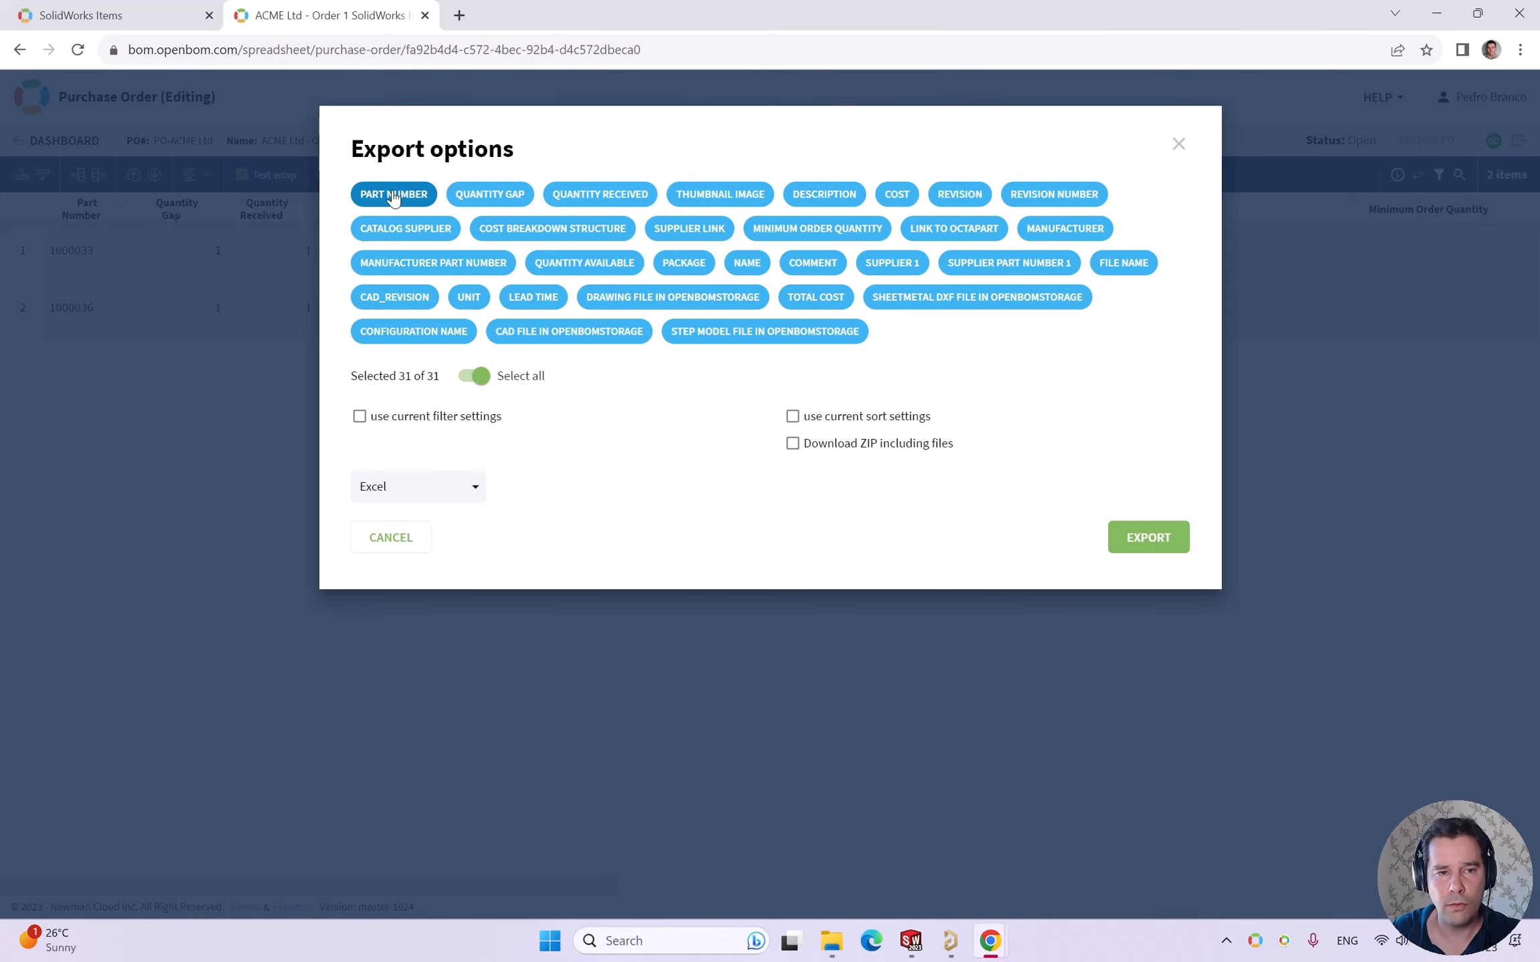
click(468, 376)
click(394, 195)
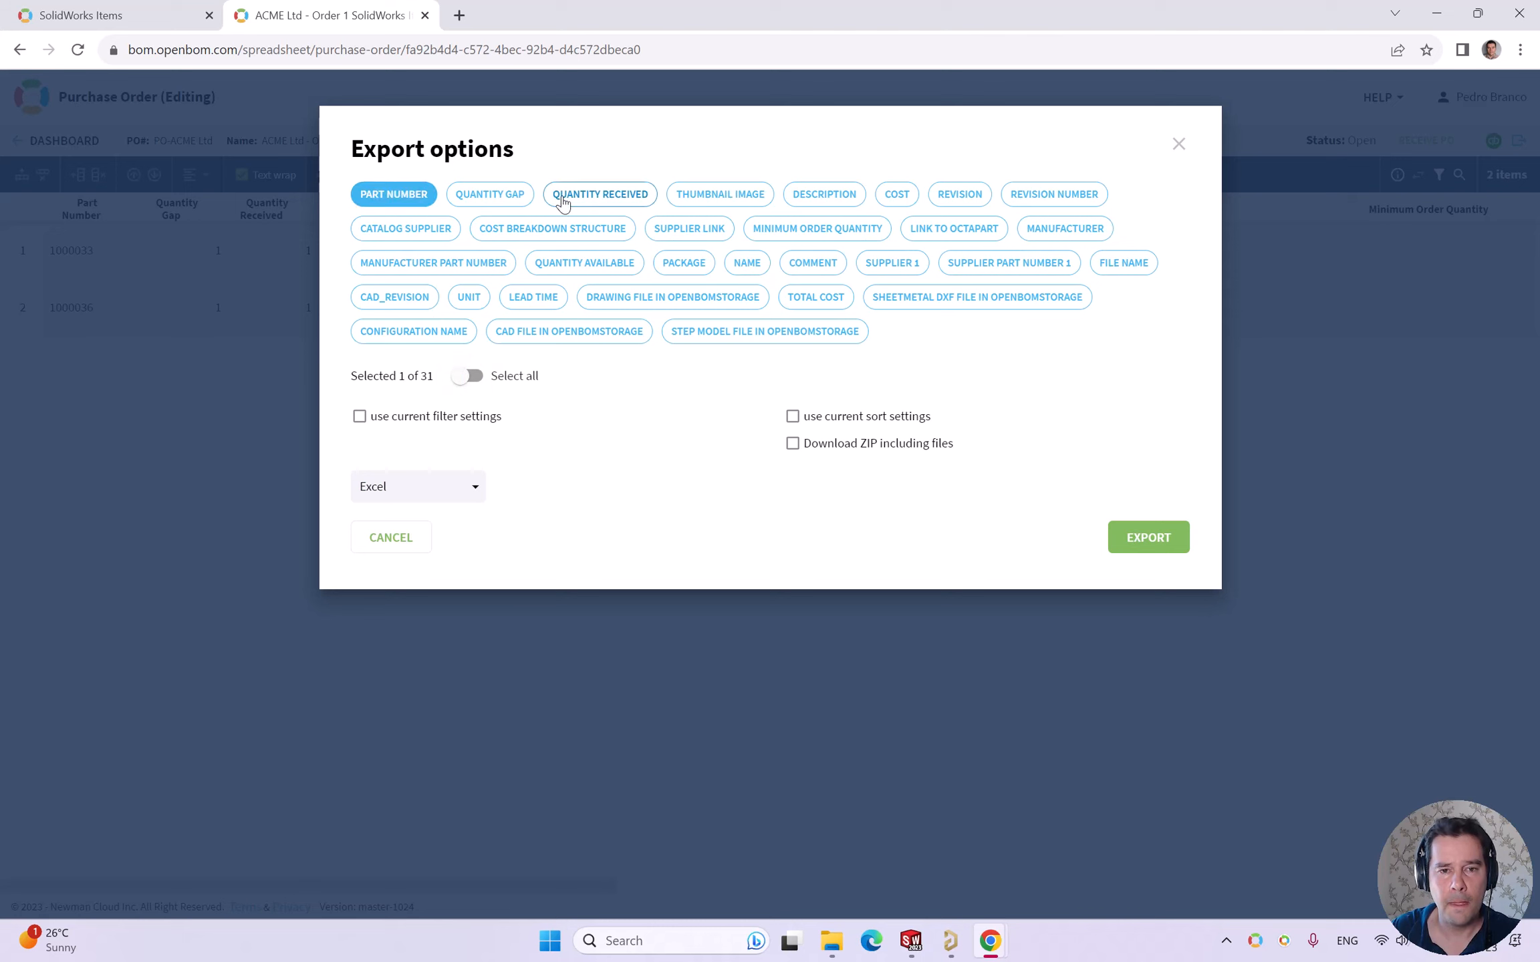
click(490, 194)
click(722, 202)
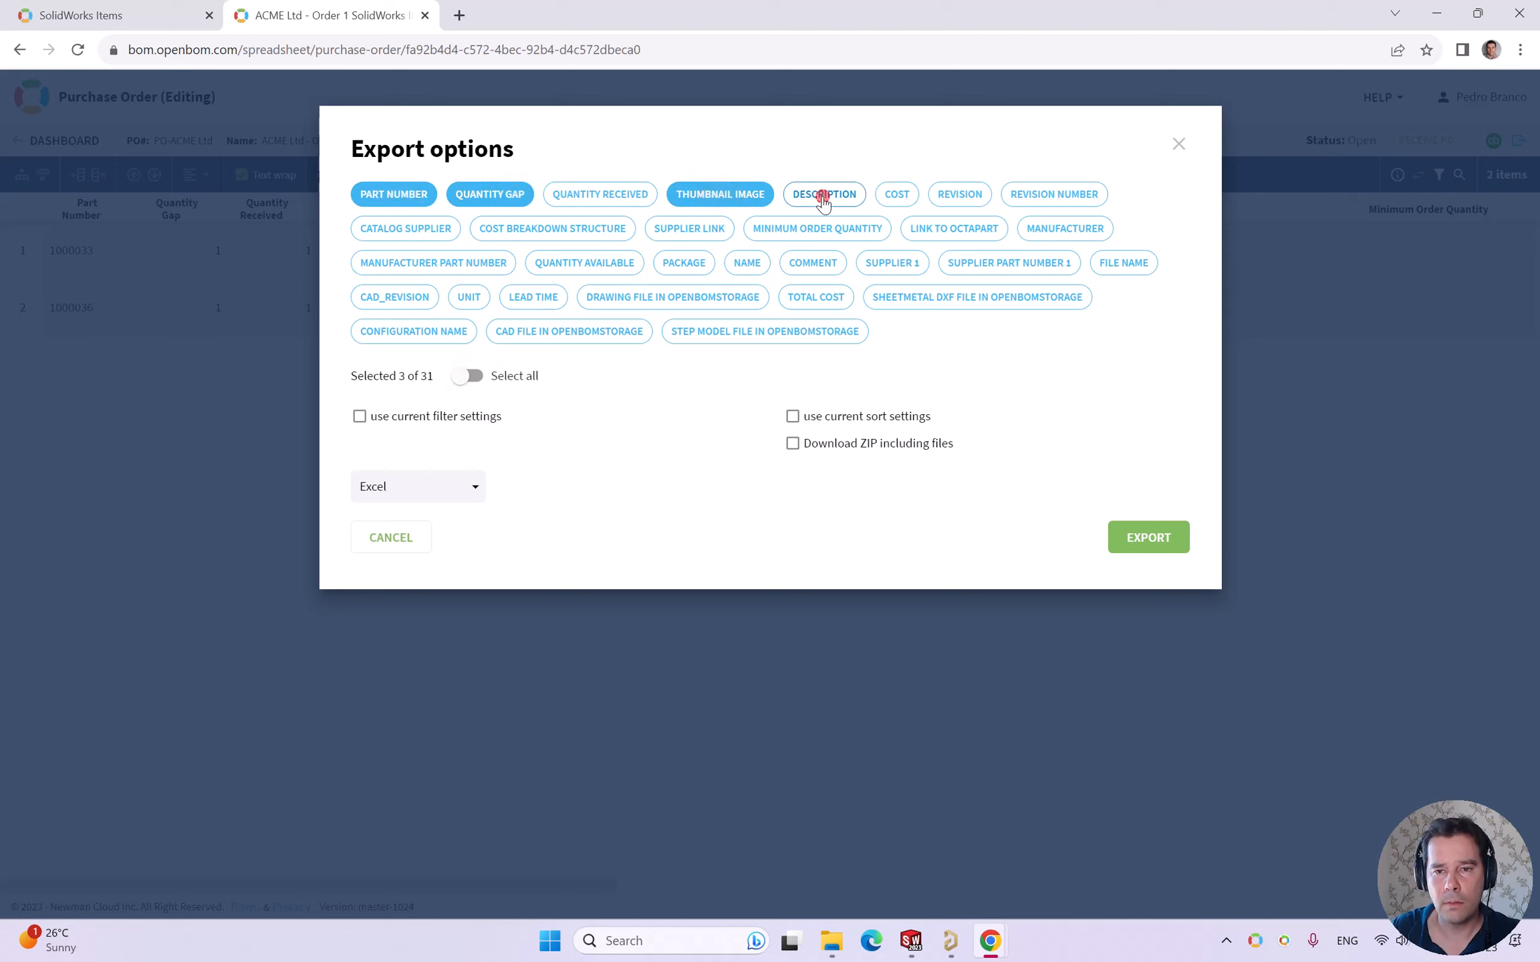
click(825, 195)
click(796, 333)
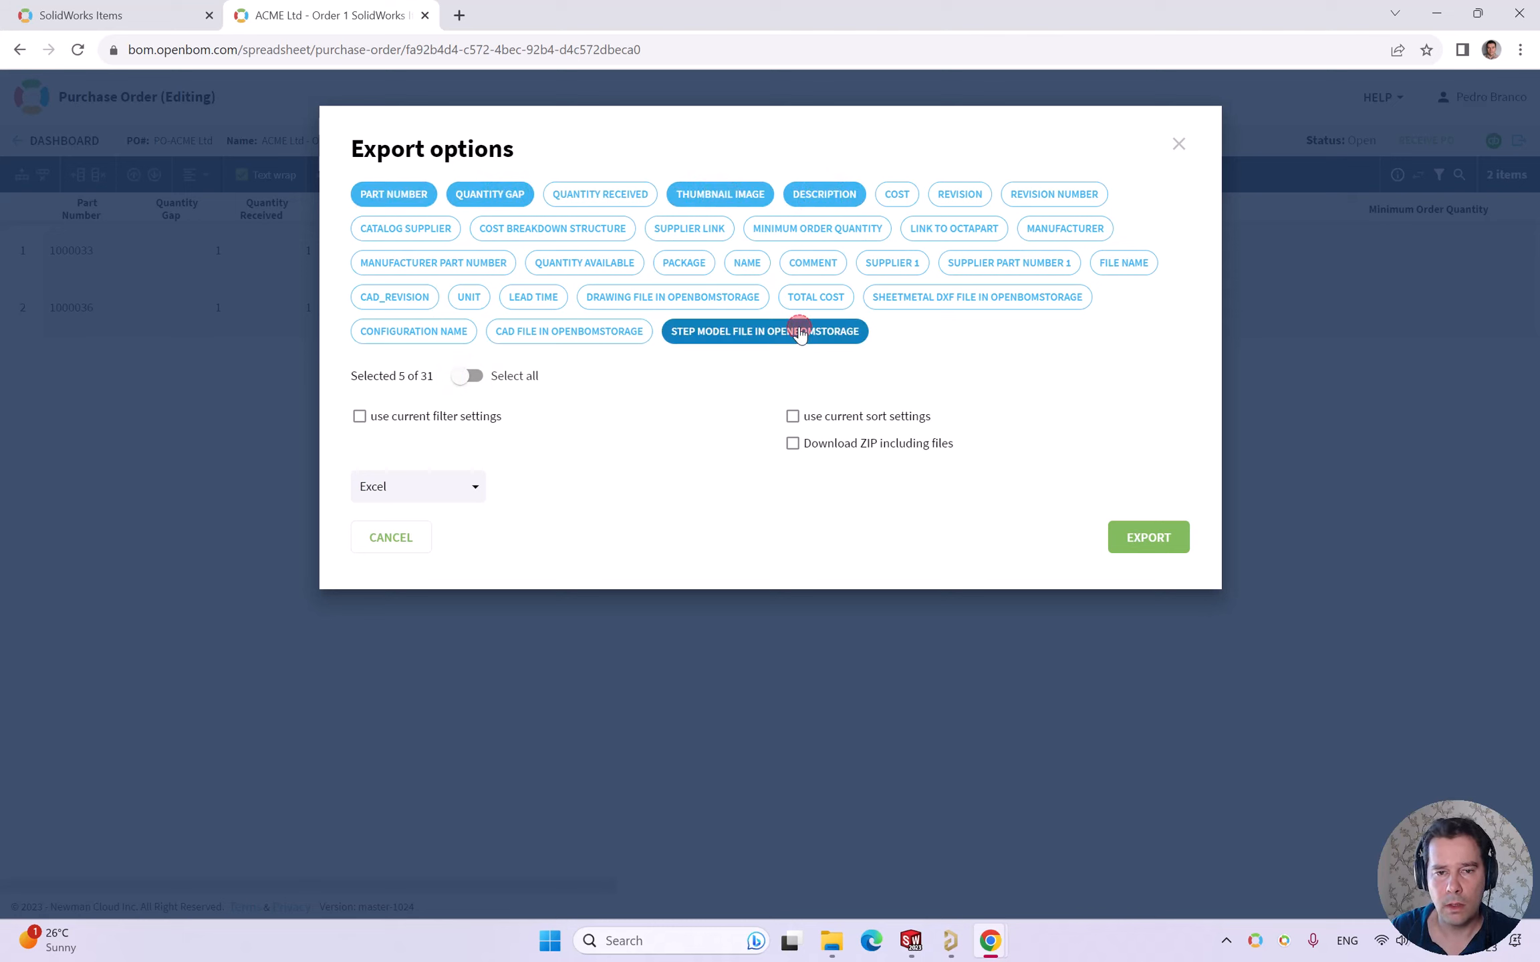
click(383, 421)
click(476, 500)
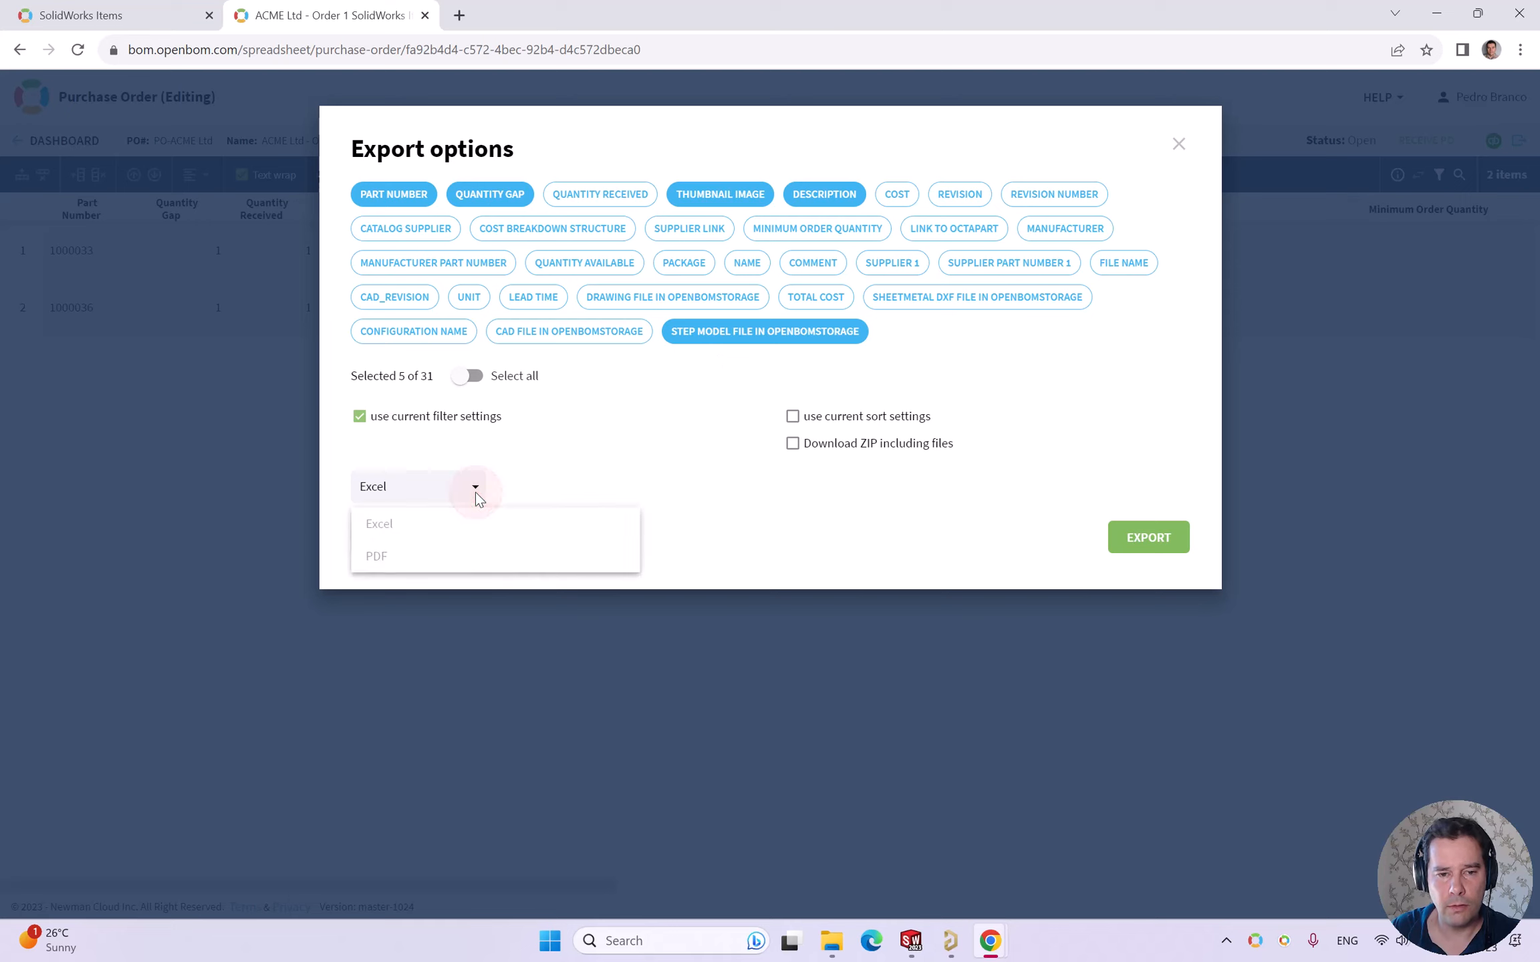
click(421, 554)
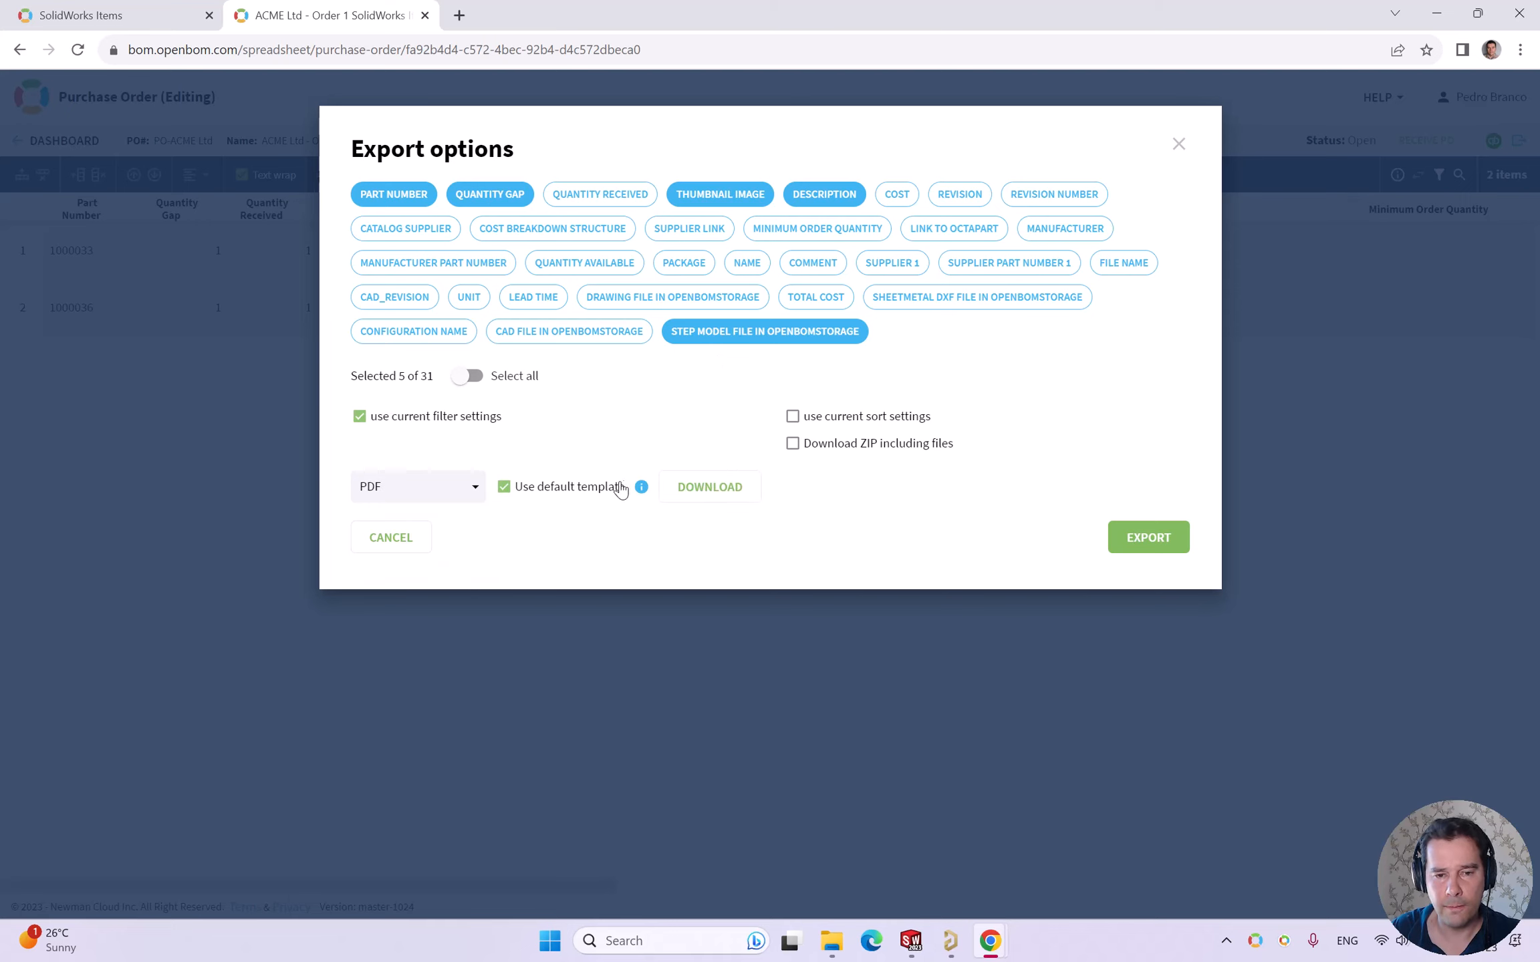
click(504, 487)
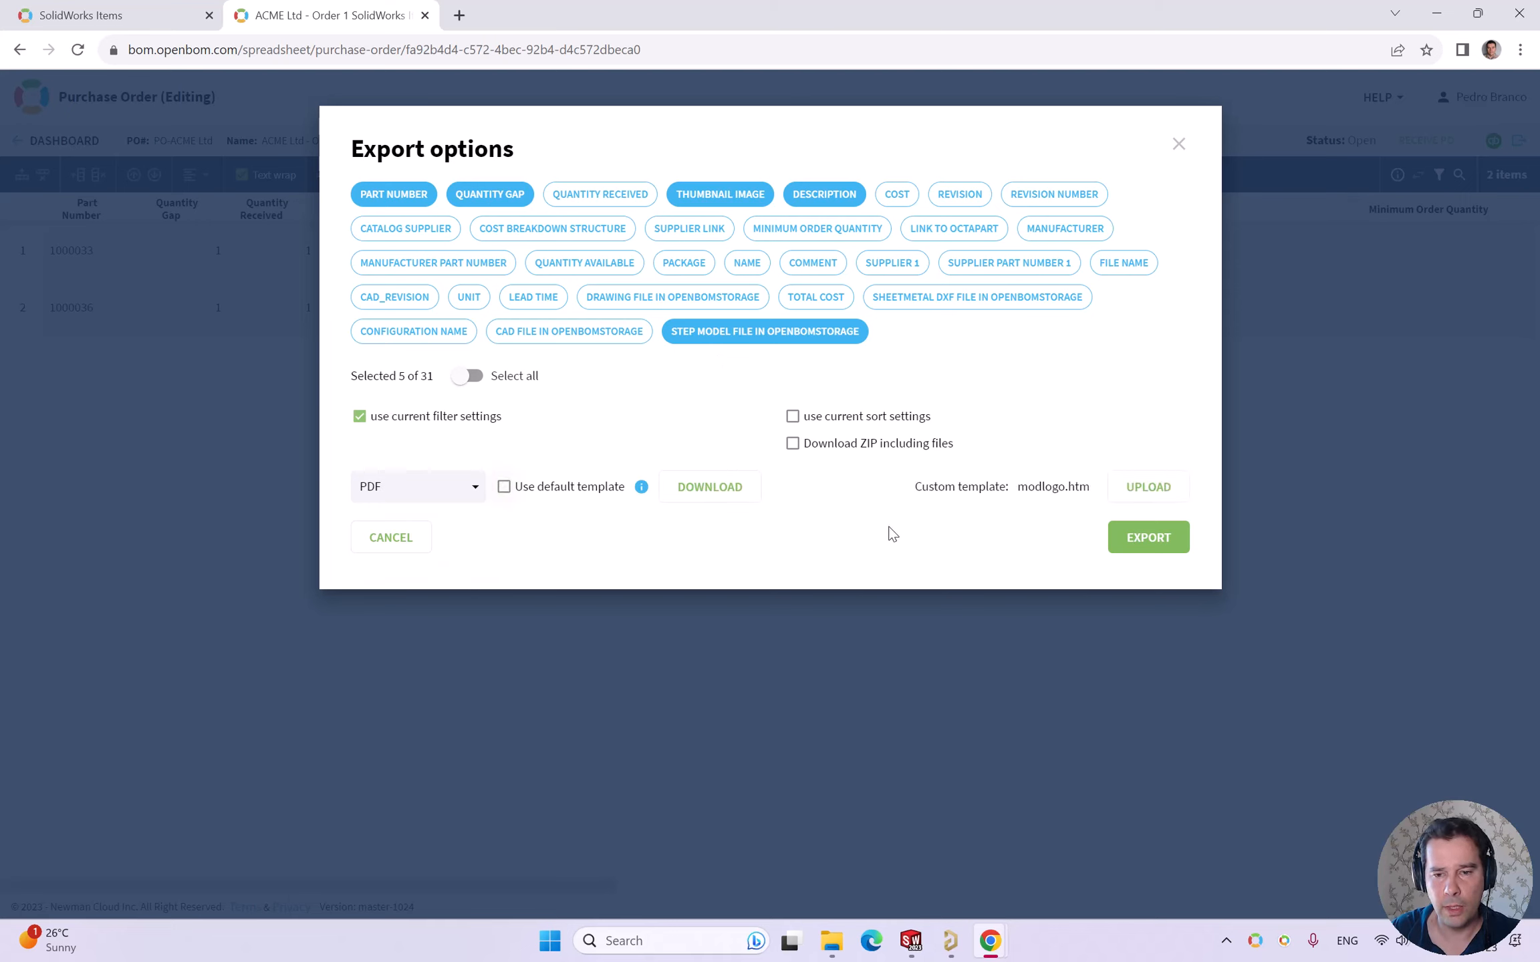
click(1139, 542)
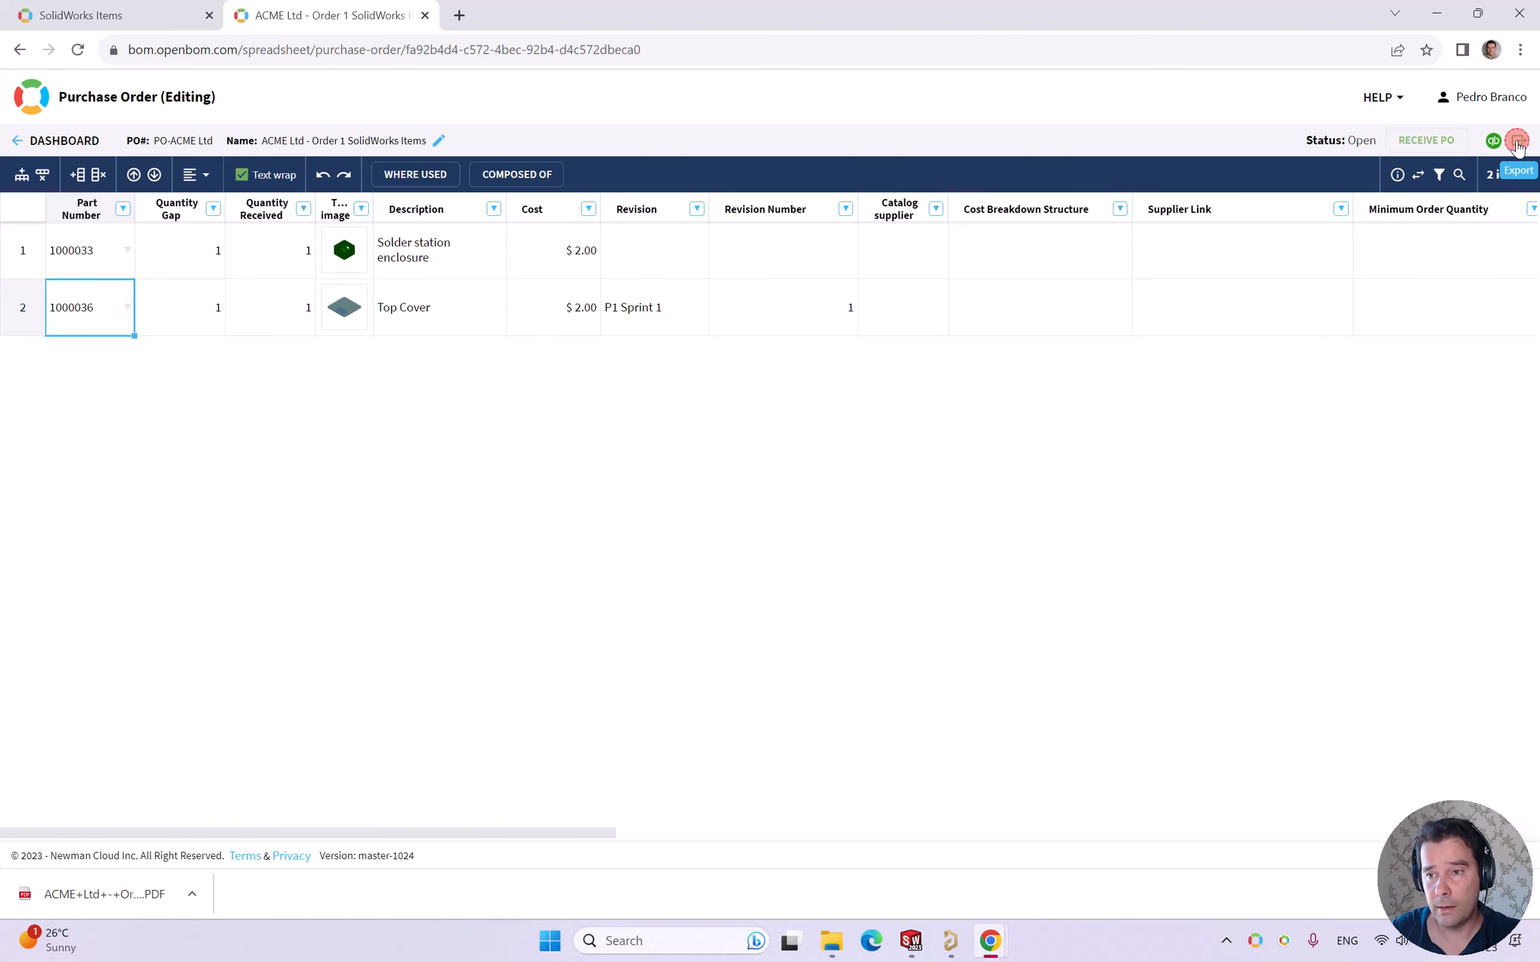
- Start a new export limited to the Part Number and Quantity Gap columns
click(1523, 142)
click(472, 376)
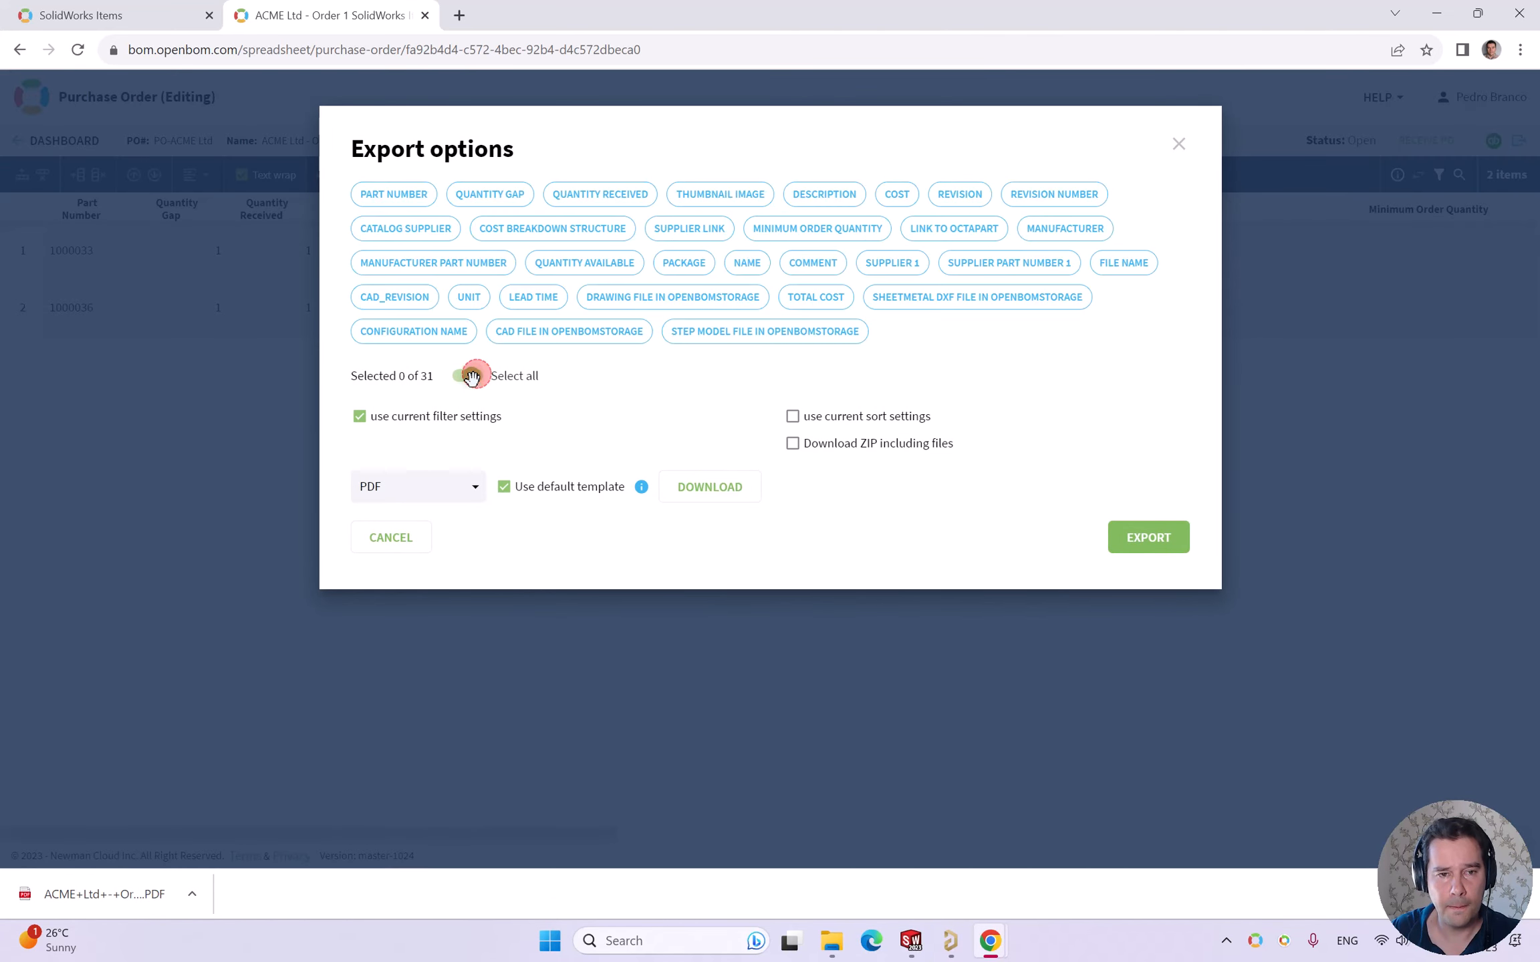
click(413, 200)
click(499, 199)
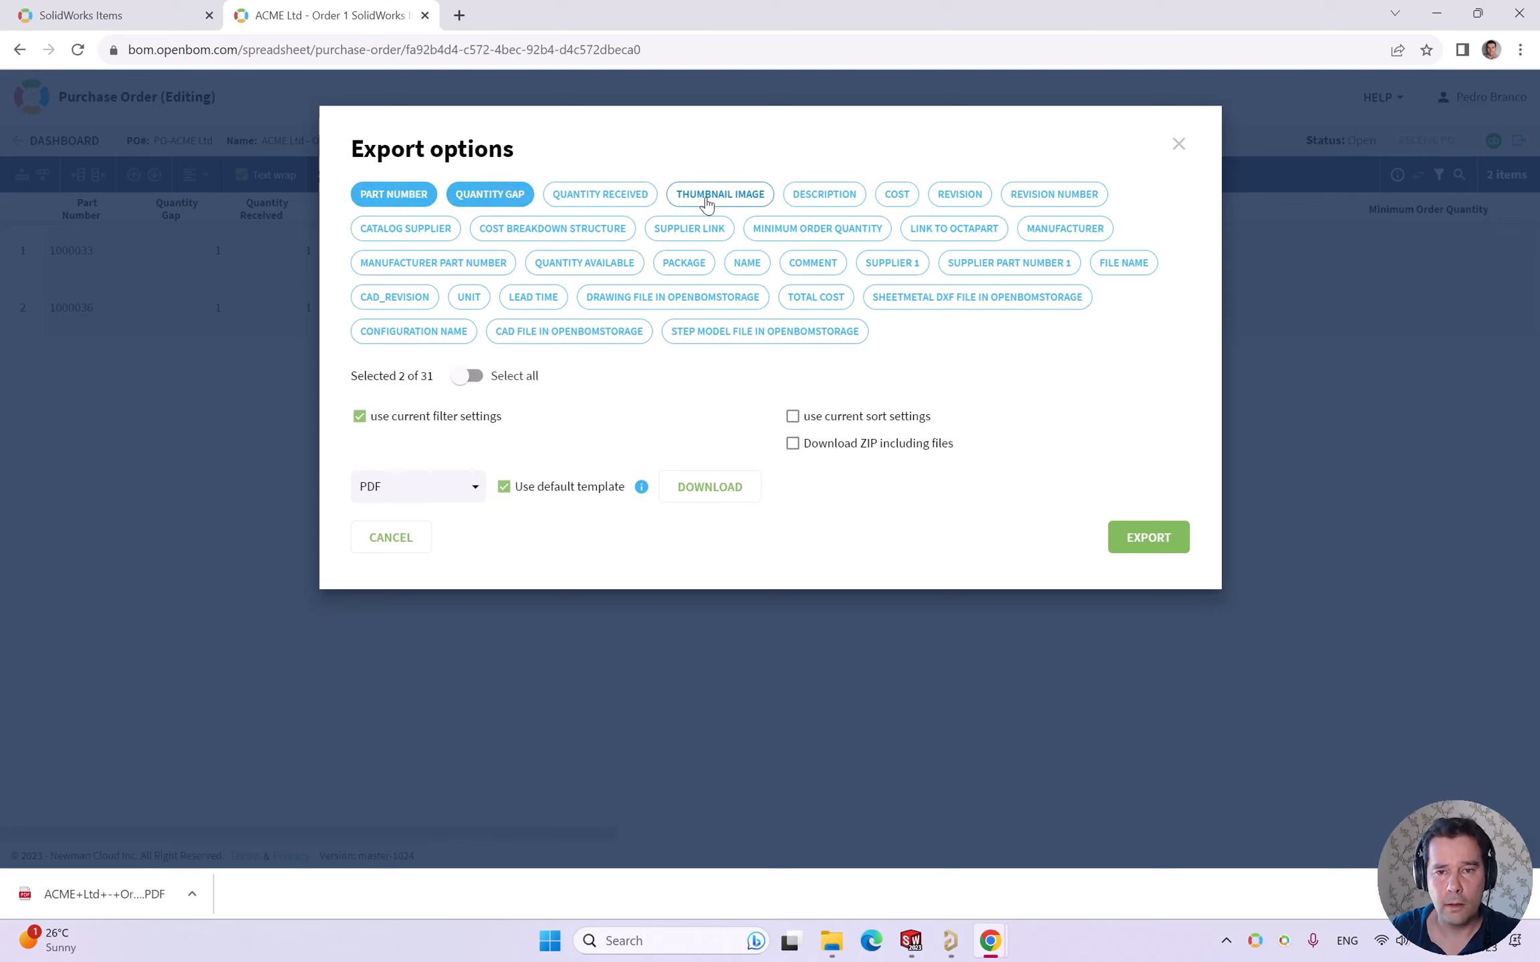